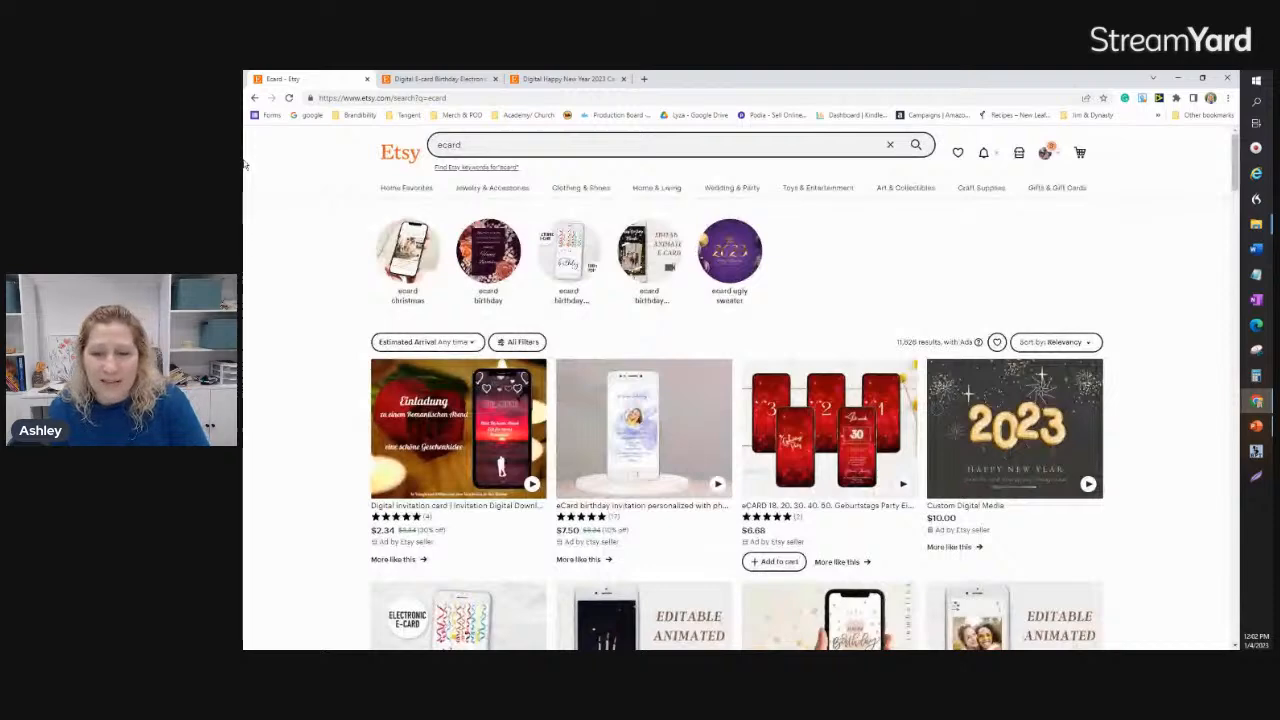
Step: Examine the Etsy ecard search results and the images of the birthday and animated New Year 2023 e-card listings
scroll(510, 430, down, 3)
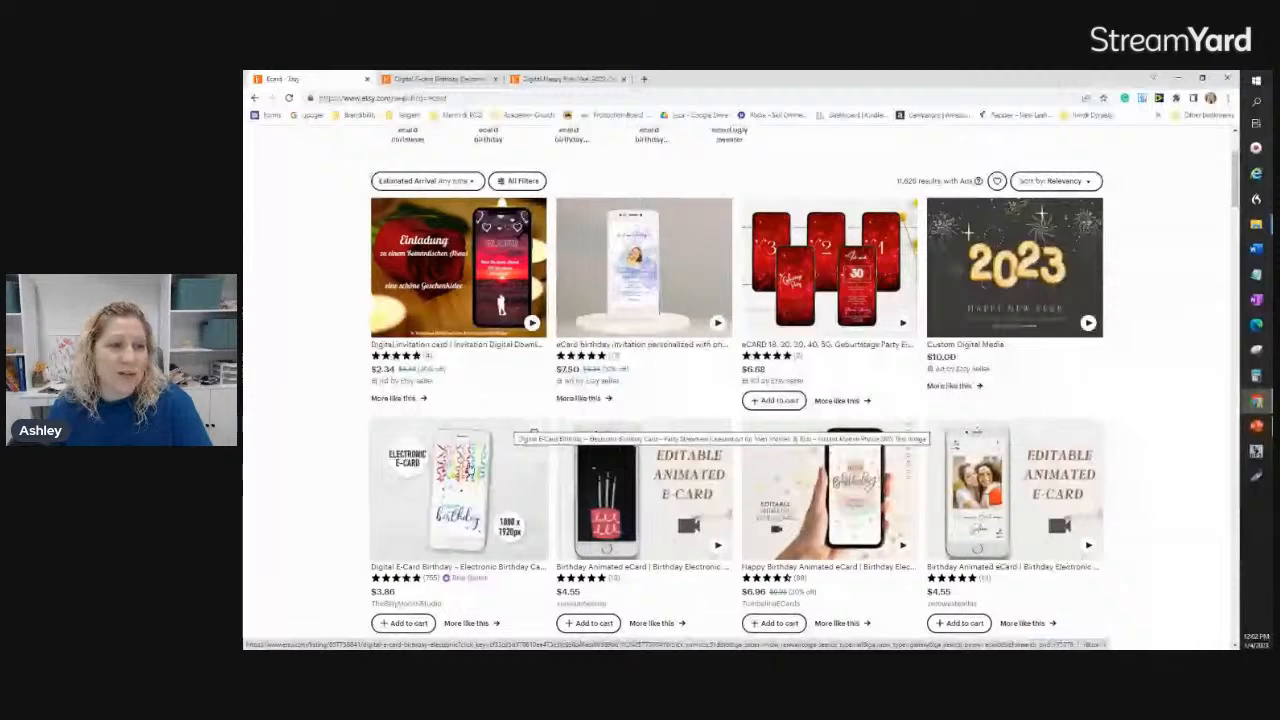
scroll(565, 490, down, 1)
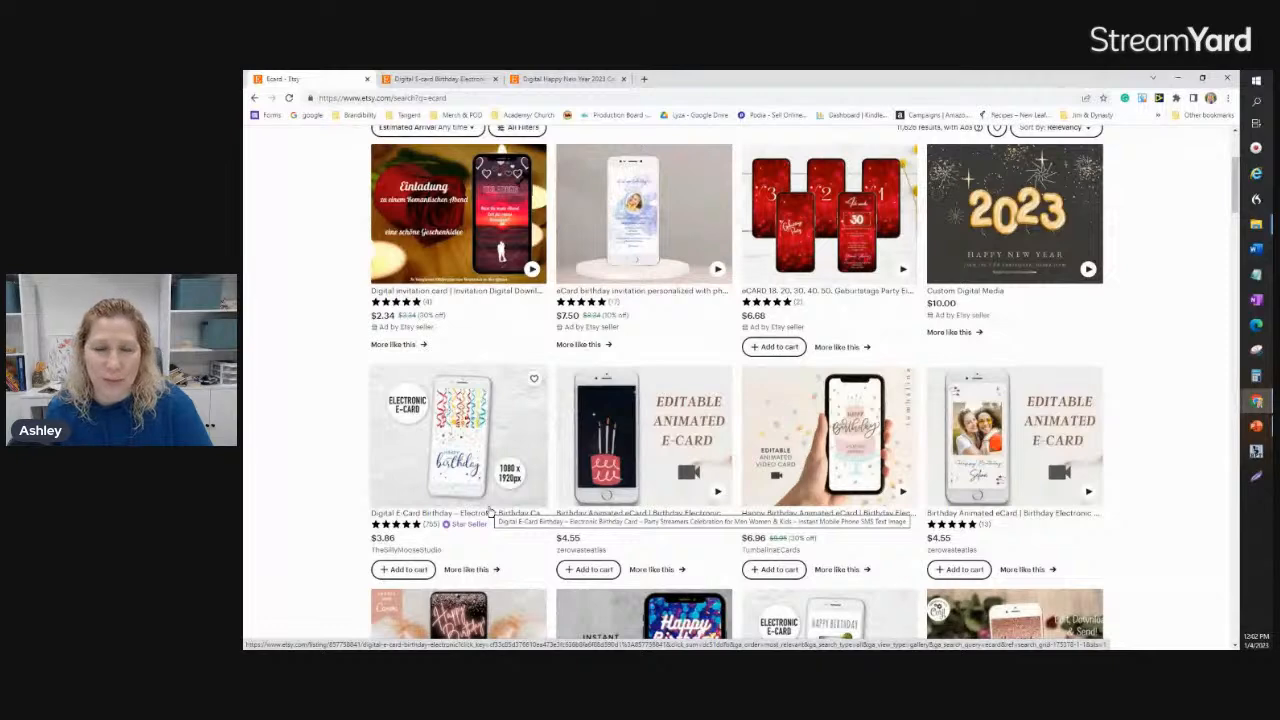
scroll(490, 512, down, 1)
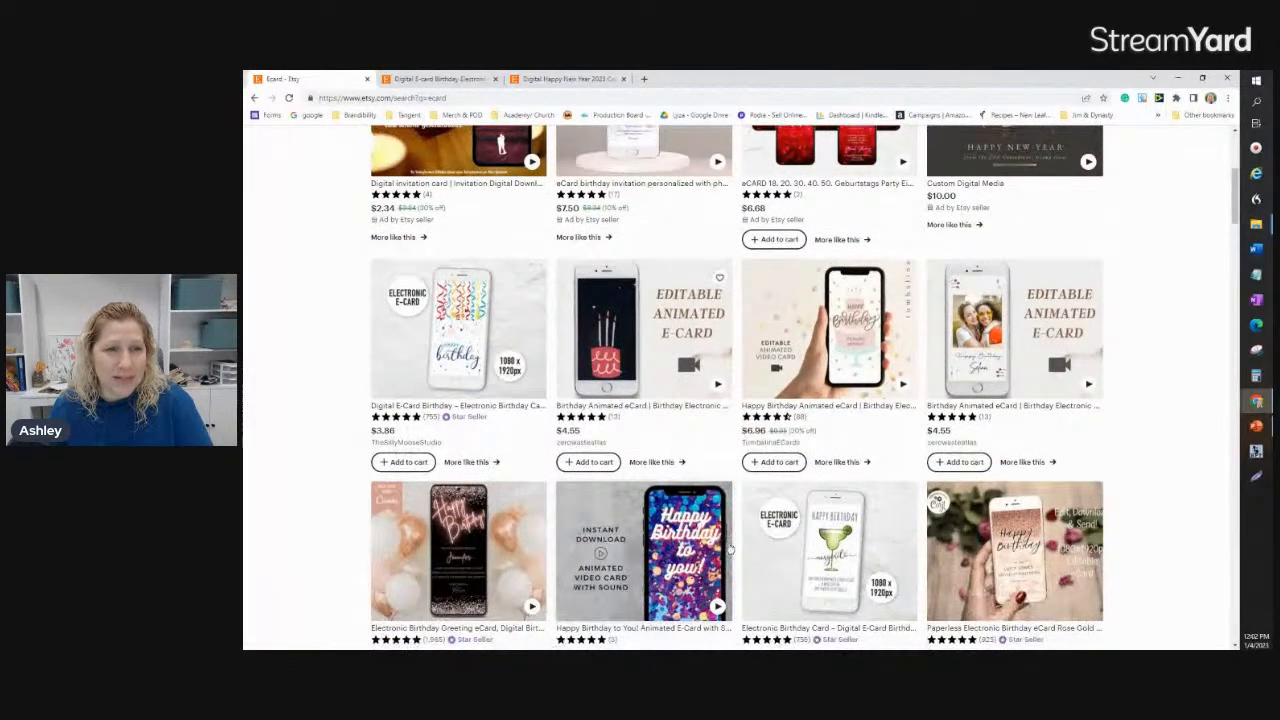
scroll(730, 551, down, 1)
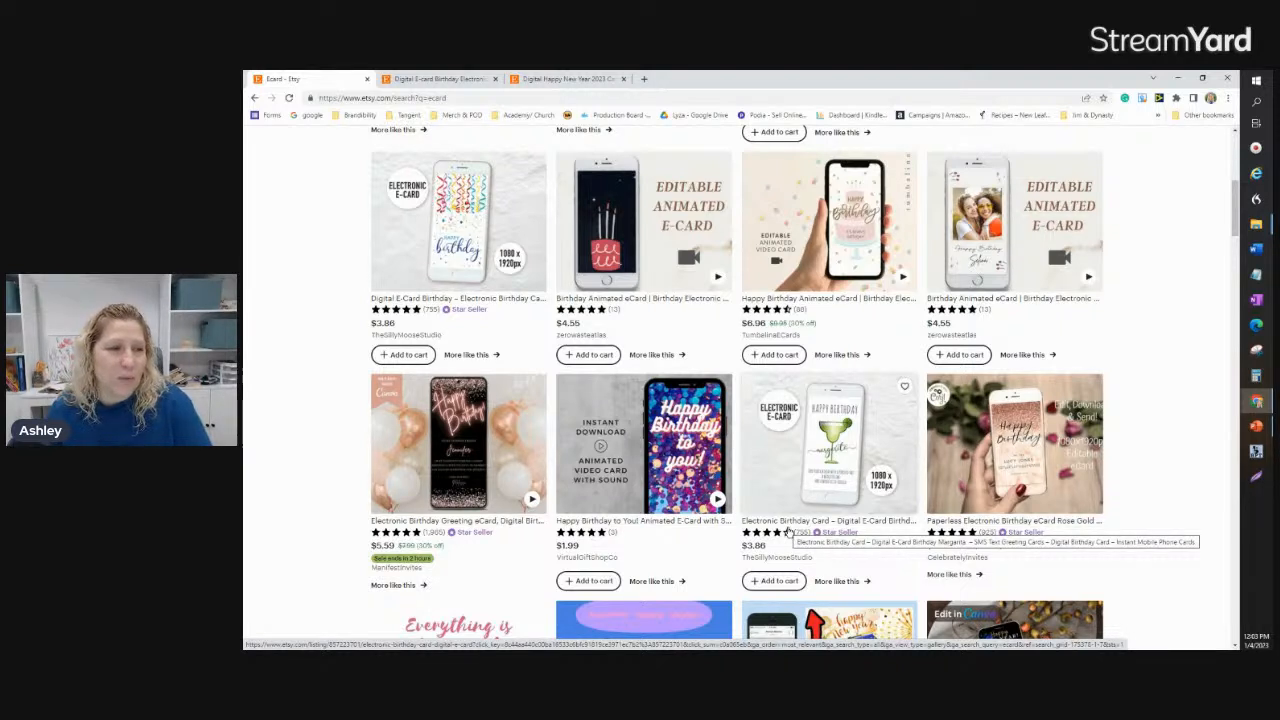
click(442, 79)
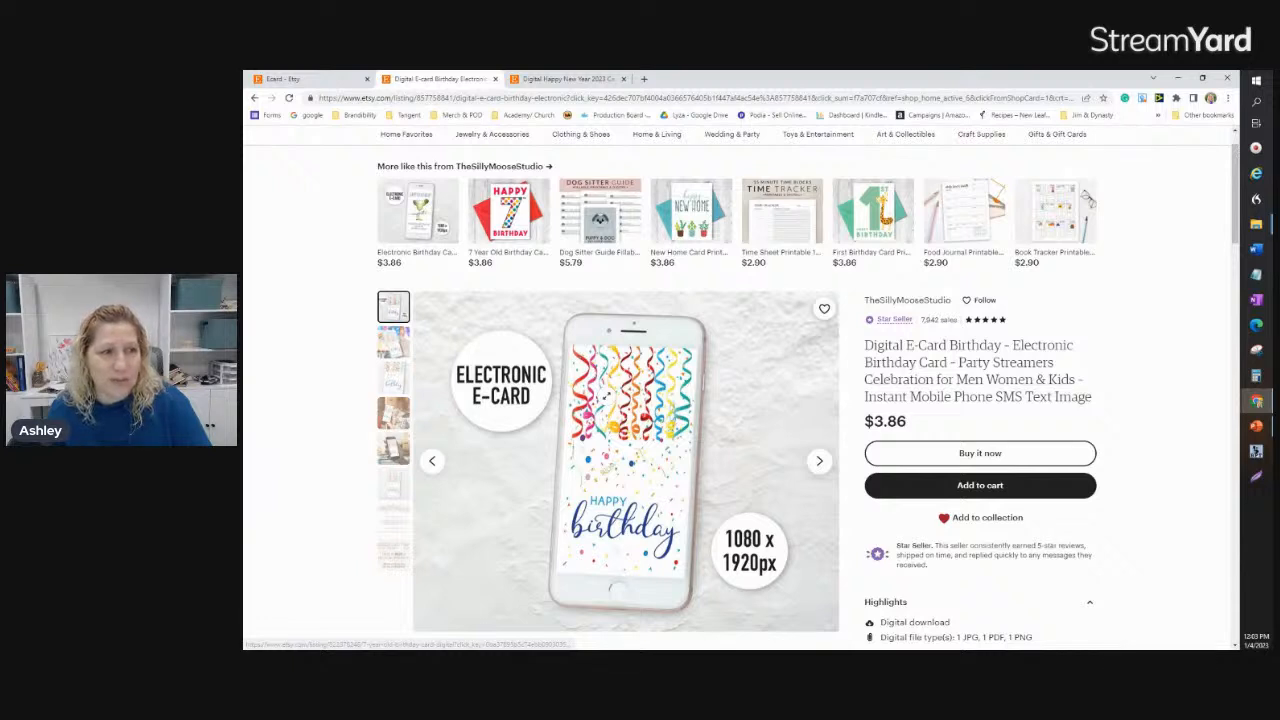
click(393, 448)
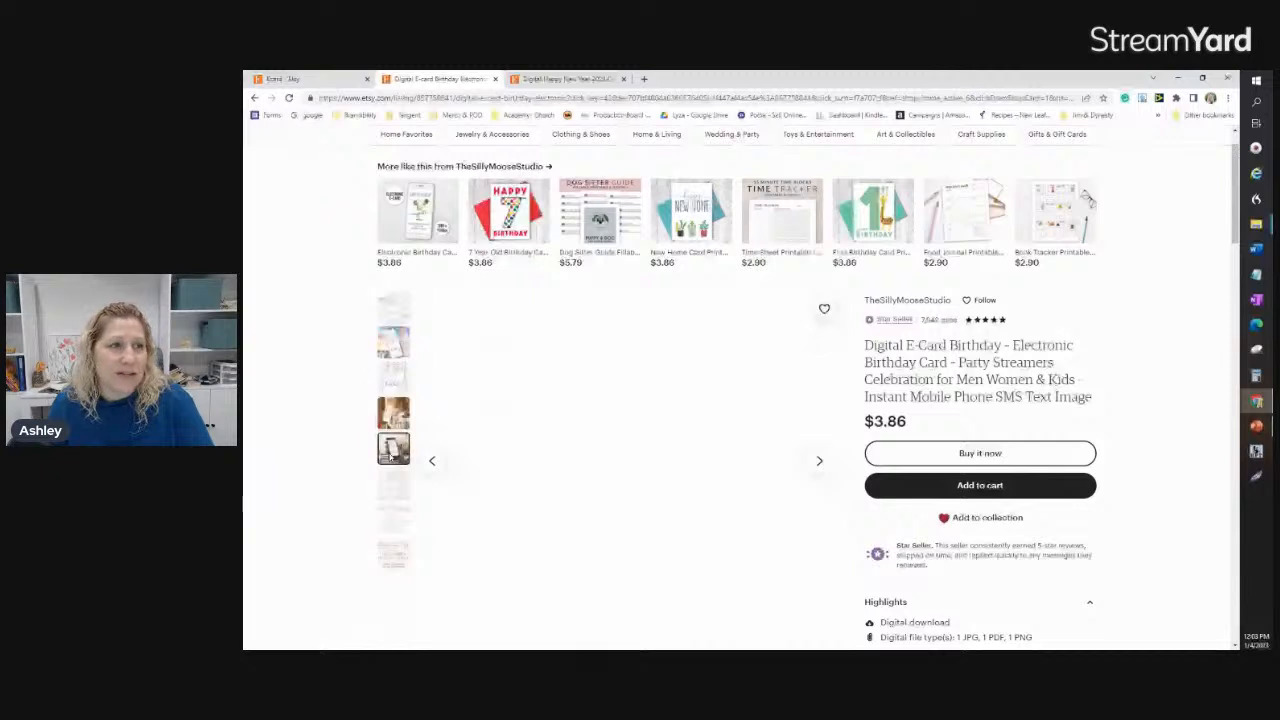
key(ctrl+Tab)
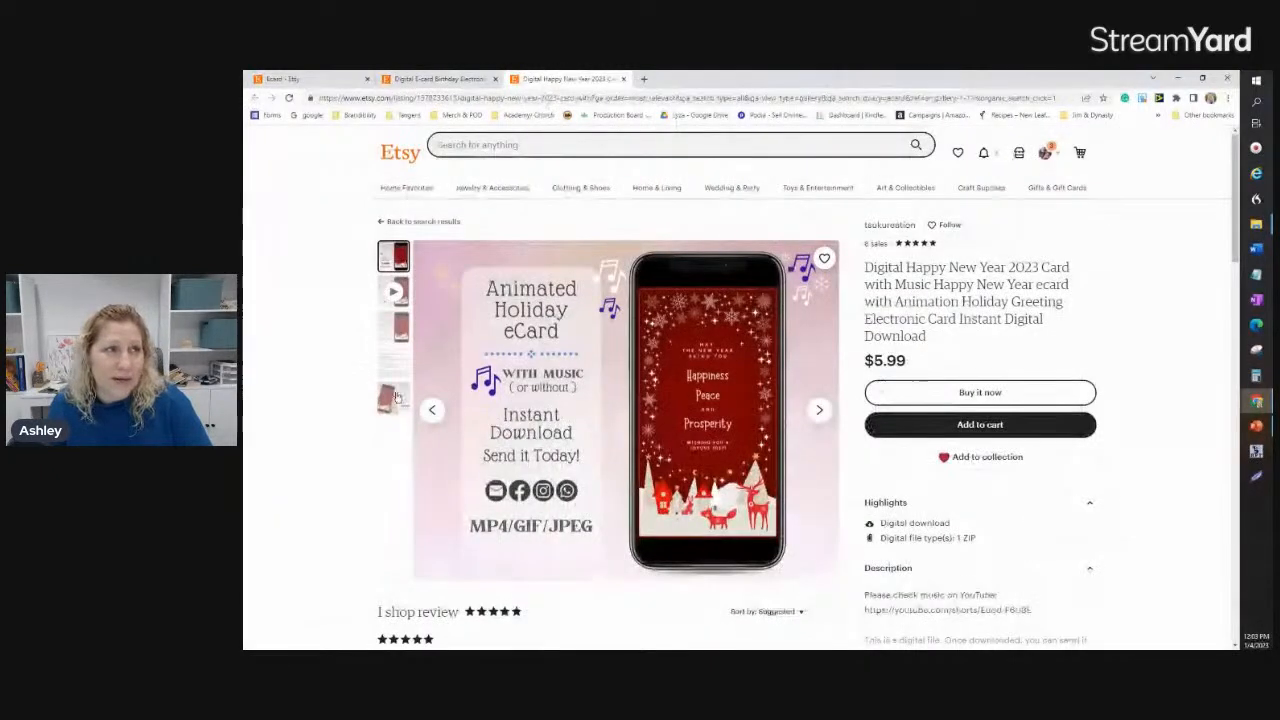
click(401, 289)
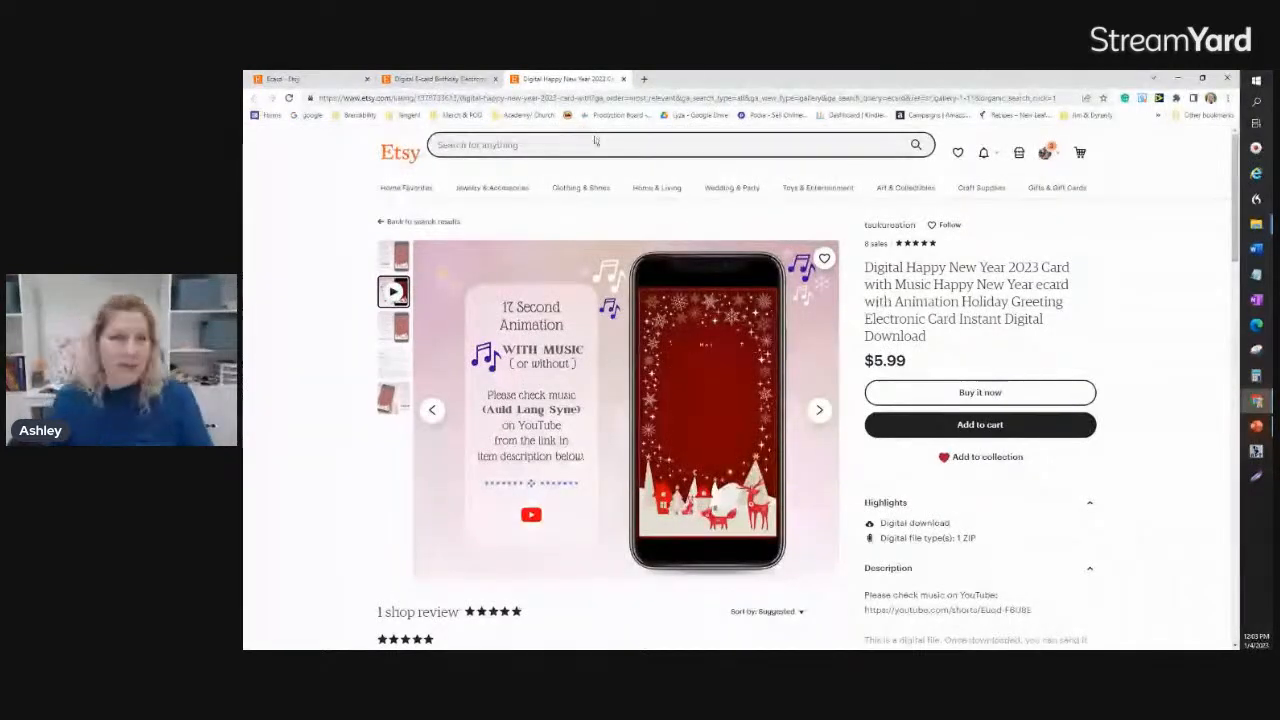
Step: Switch to PowerPoint and set a custom slide size 3.6 in wide and 6.4 in high
click(1177, 78)
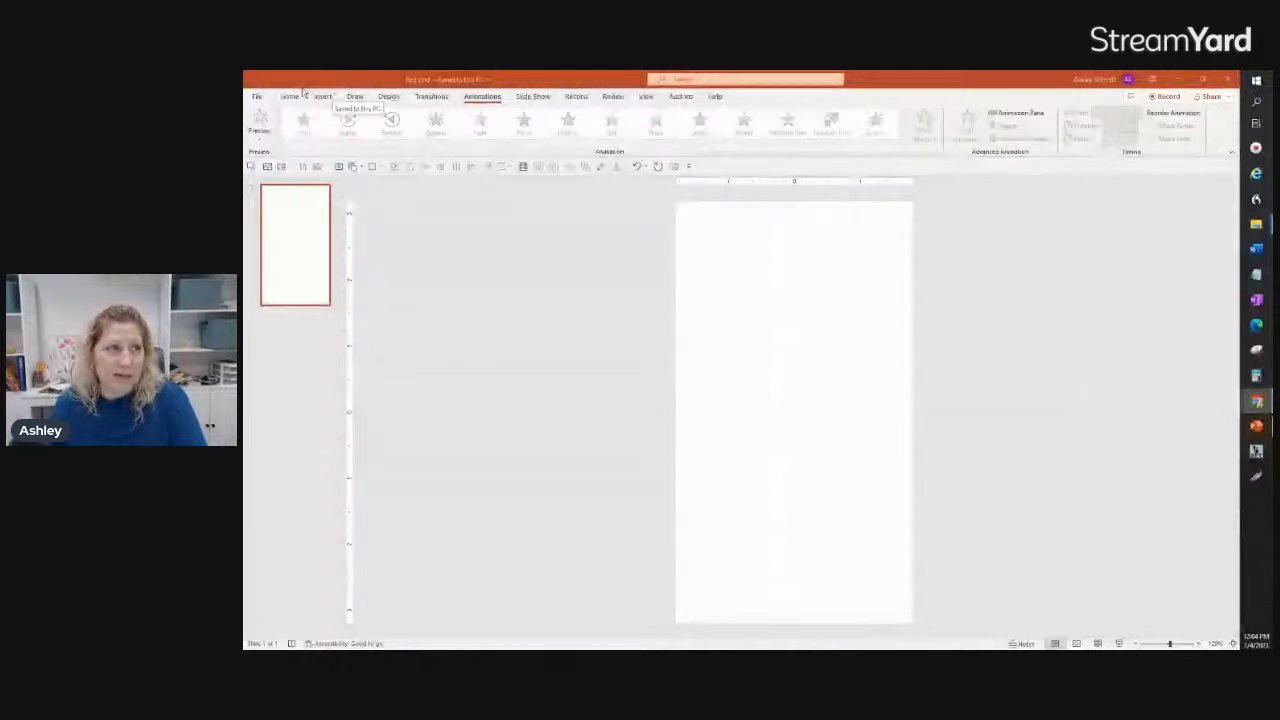
click(389, 97)
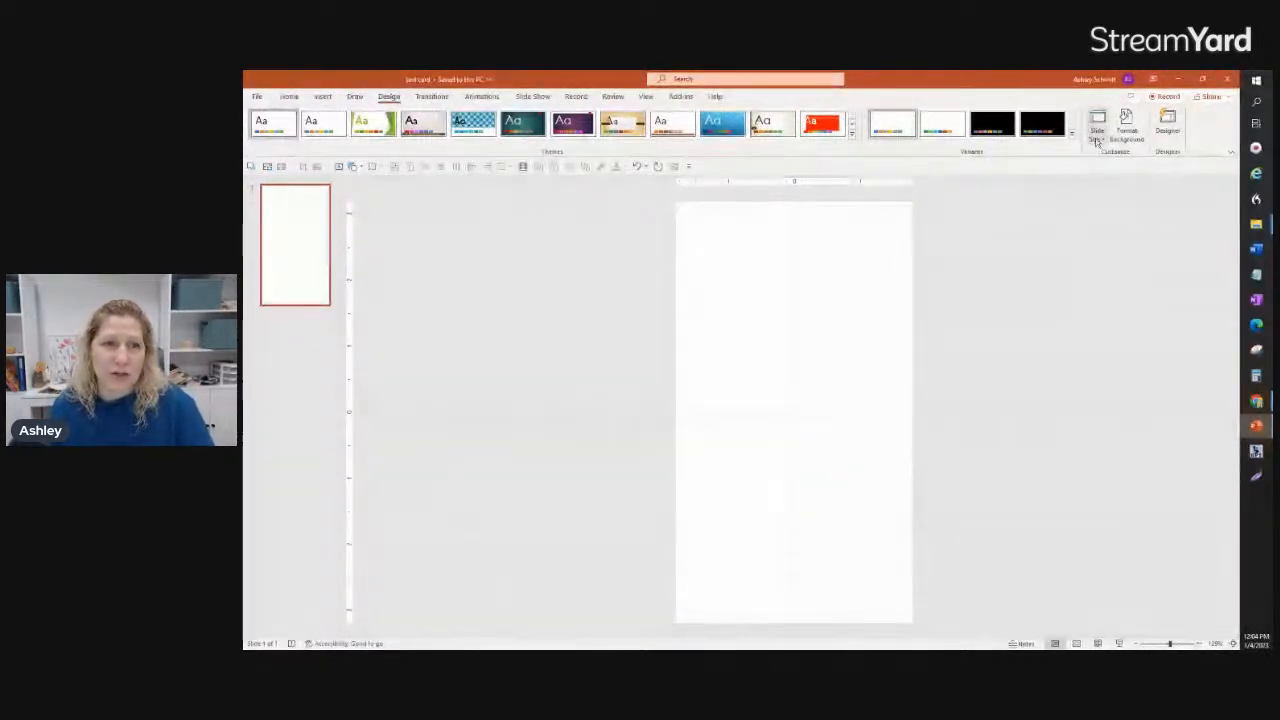
click(1096, 141)
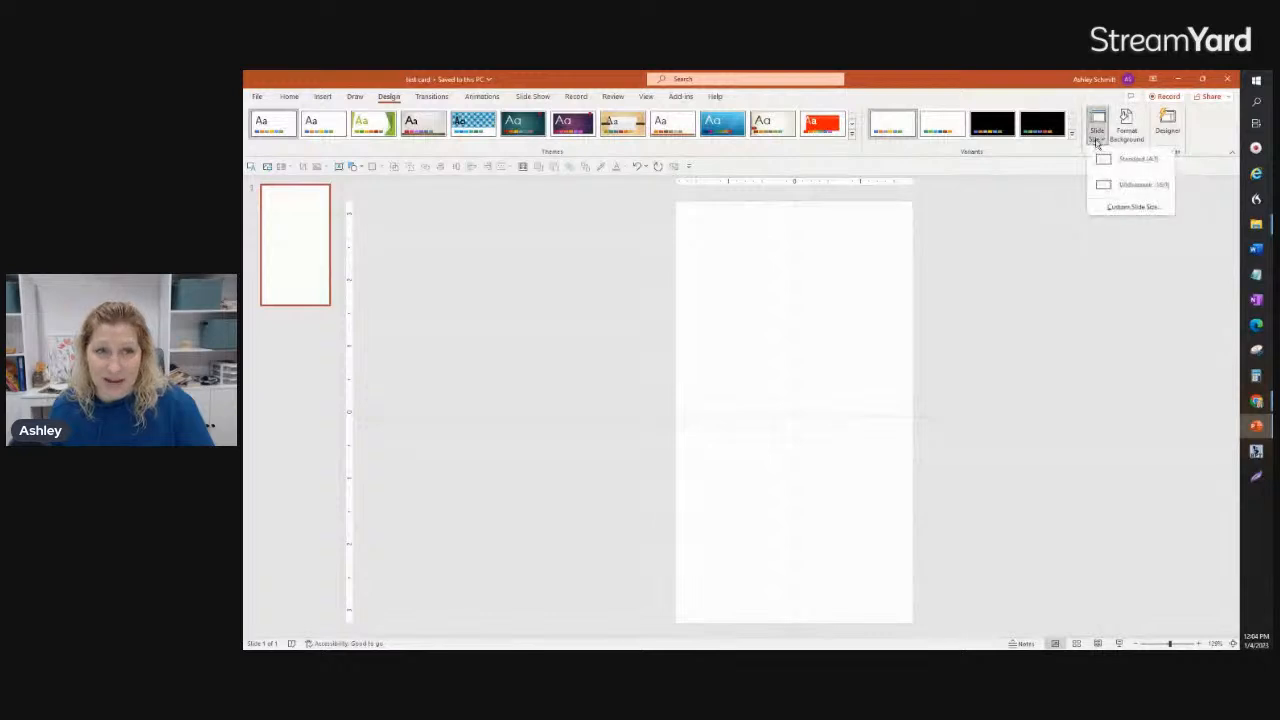
click(1114, 209)
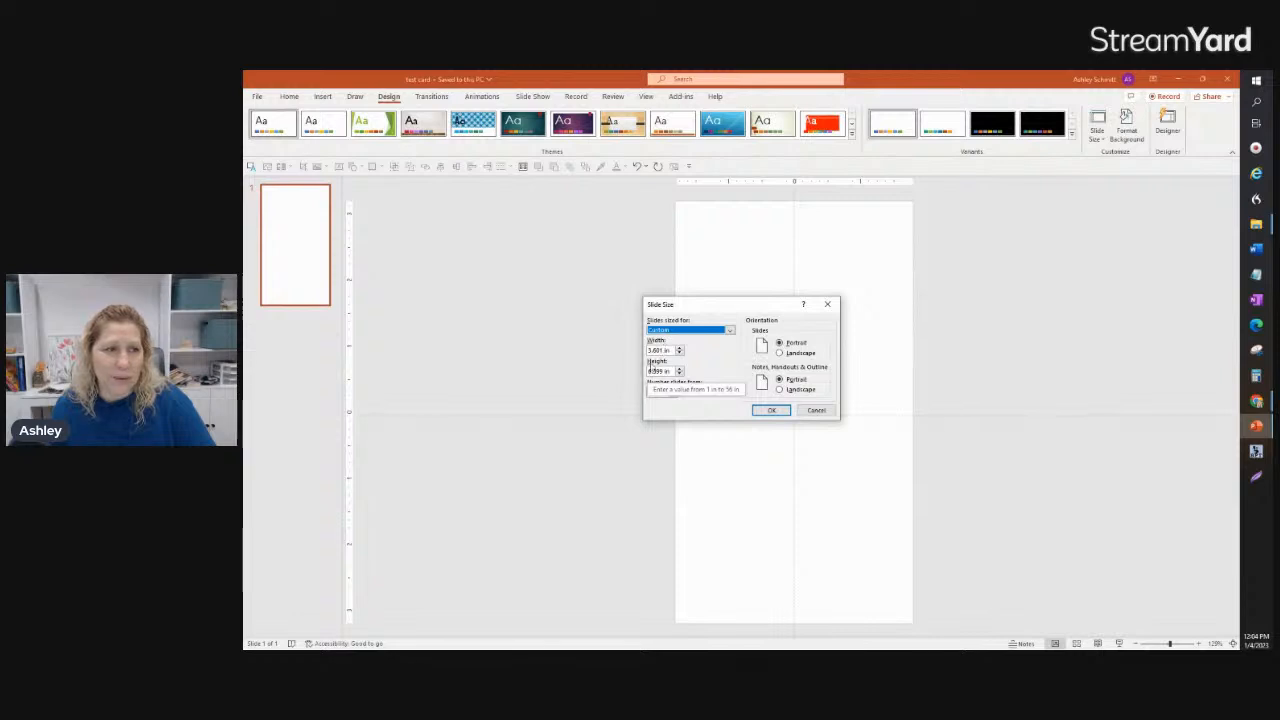
click(664, 350)
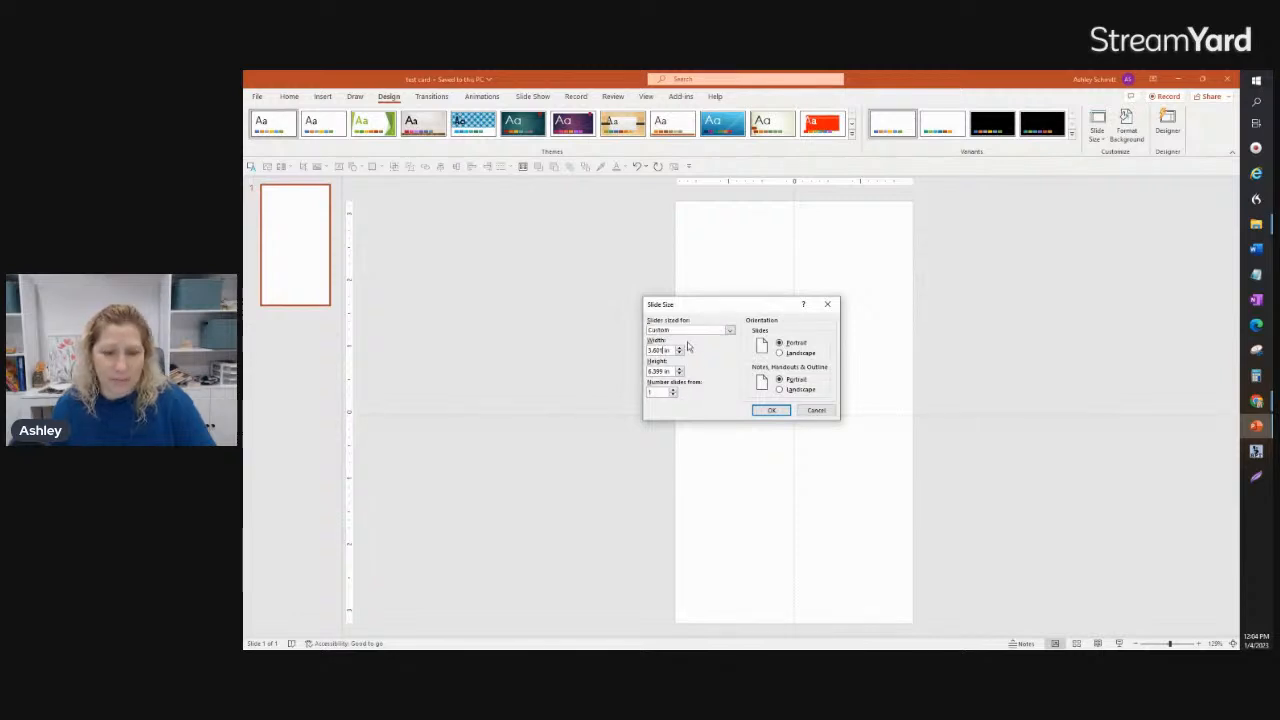
click(664, 371)
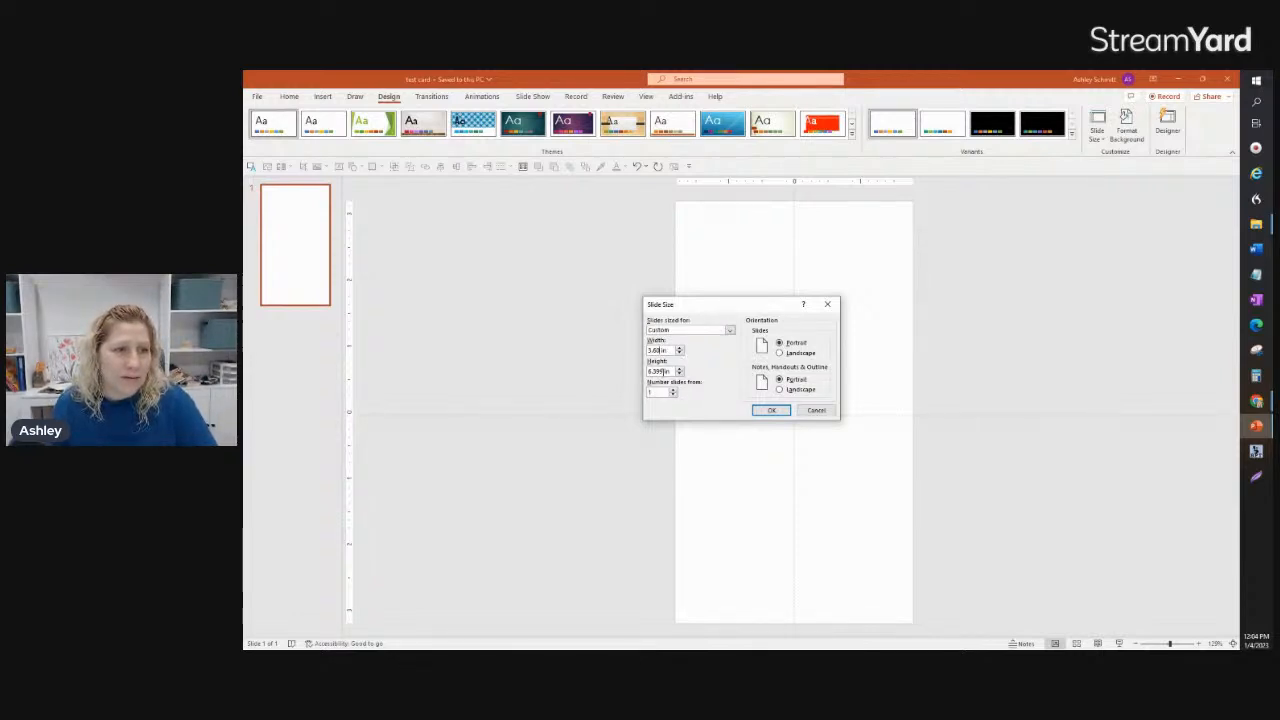
drag(664, 371, 654, 371)
text(4)
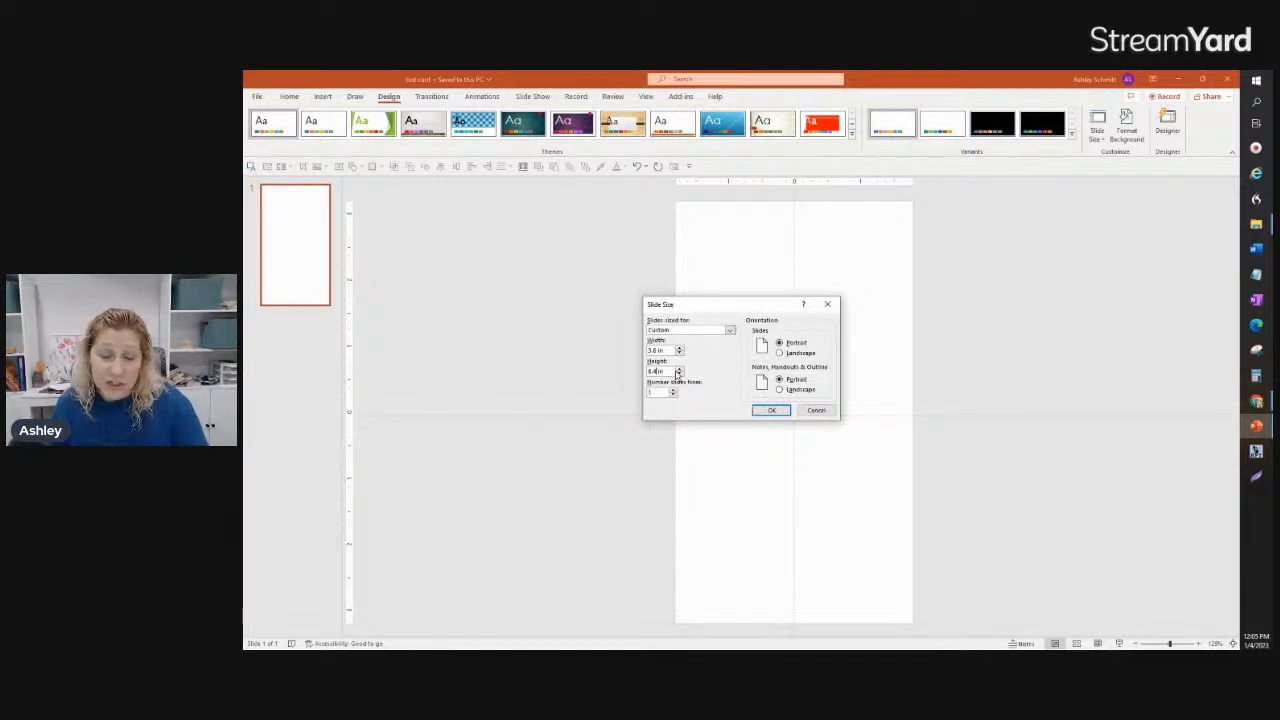
click(776, 413)
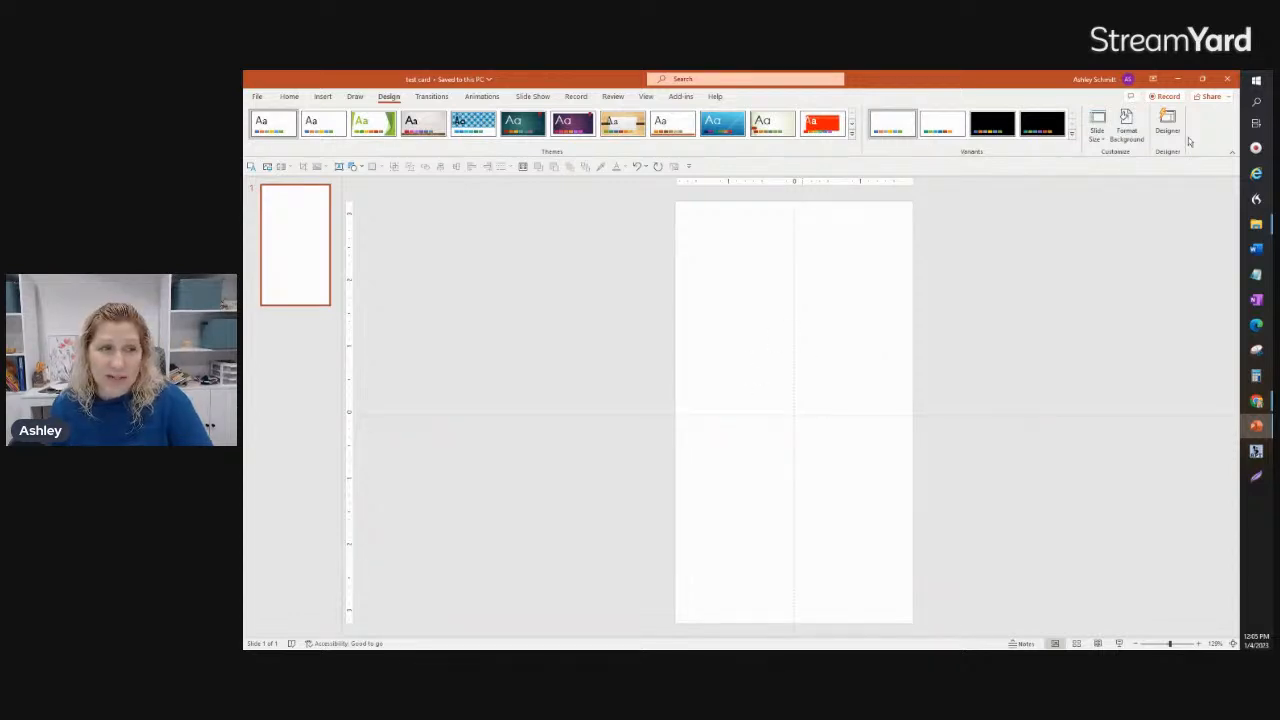
Step: Review the slide's custom size settings
click(1097, 127)
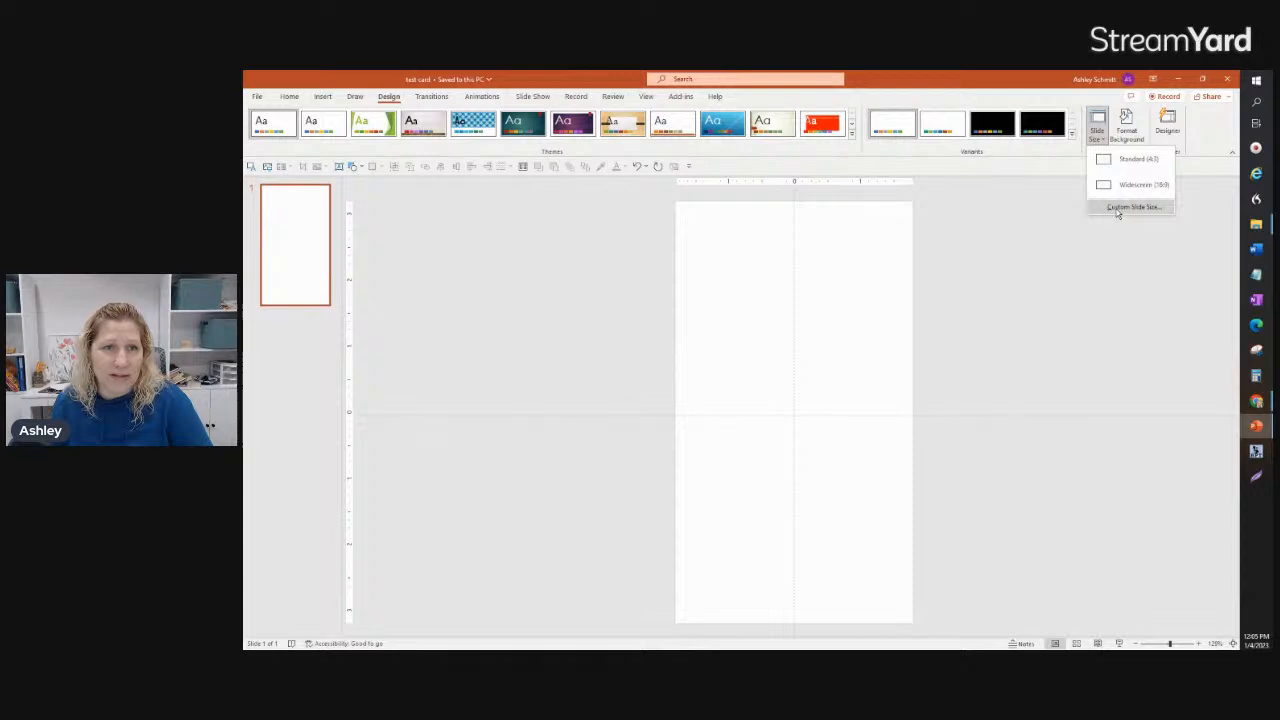
click(1117, 211)
click(770, 412)
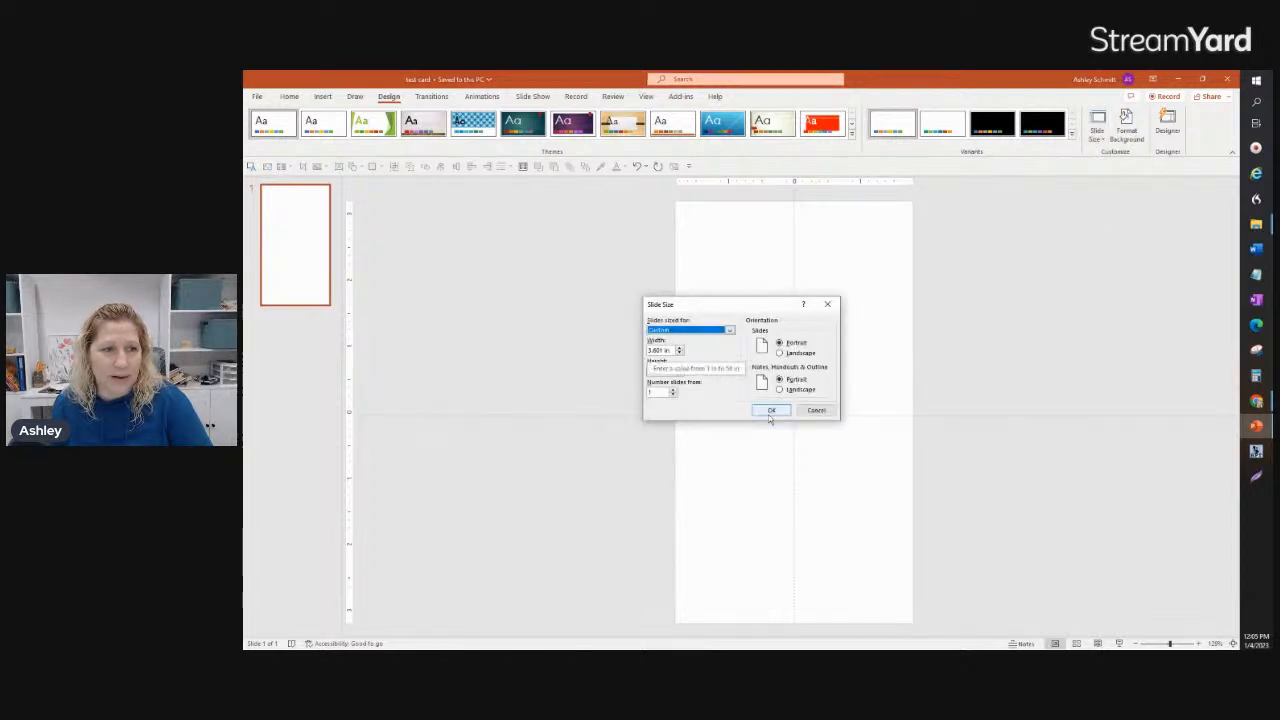
click(770, 413)
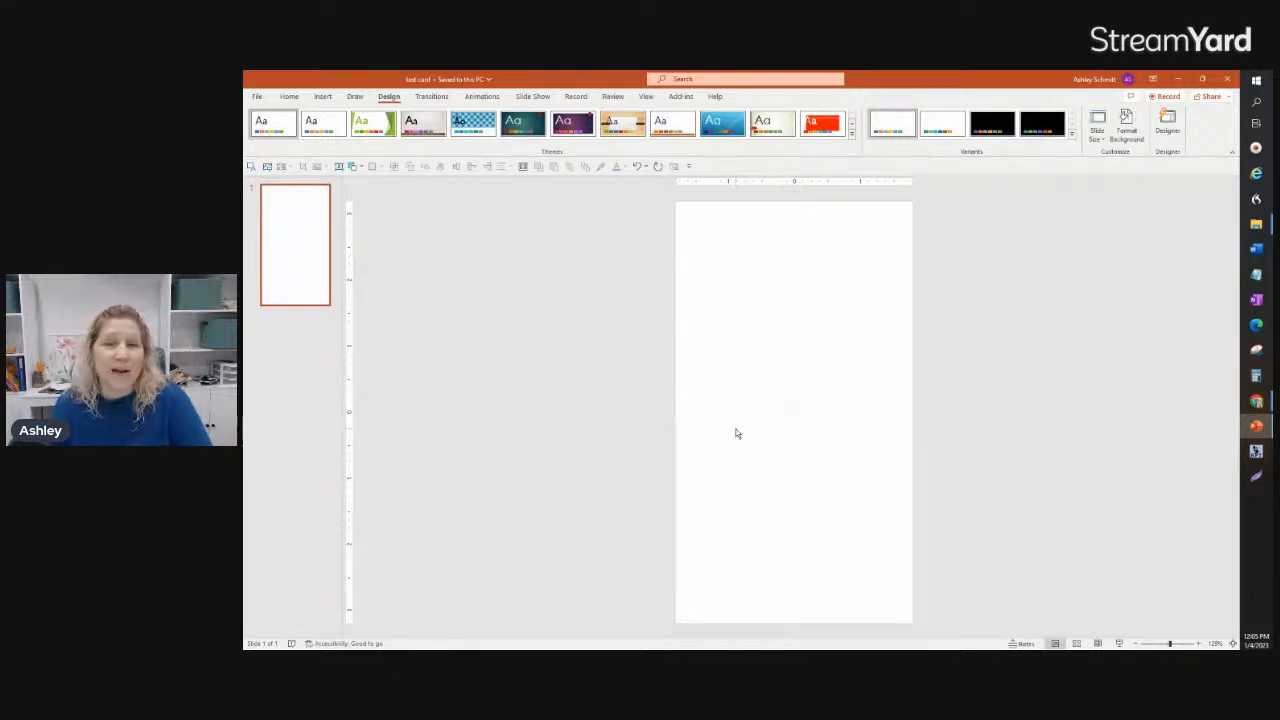
Step: Try covering the whole slide with a stretched copy of picture 3 from the Mermaid Watercolor Clipart folder, and delete it
click(322, 96)
click(321, 125)
click(335, 170)
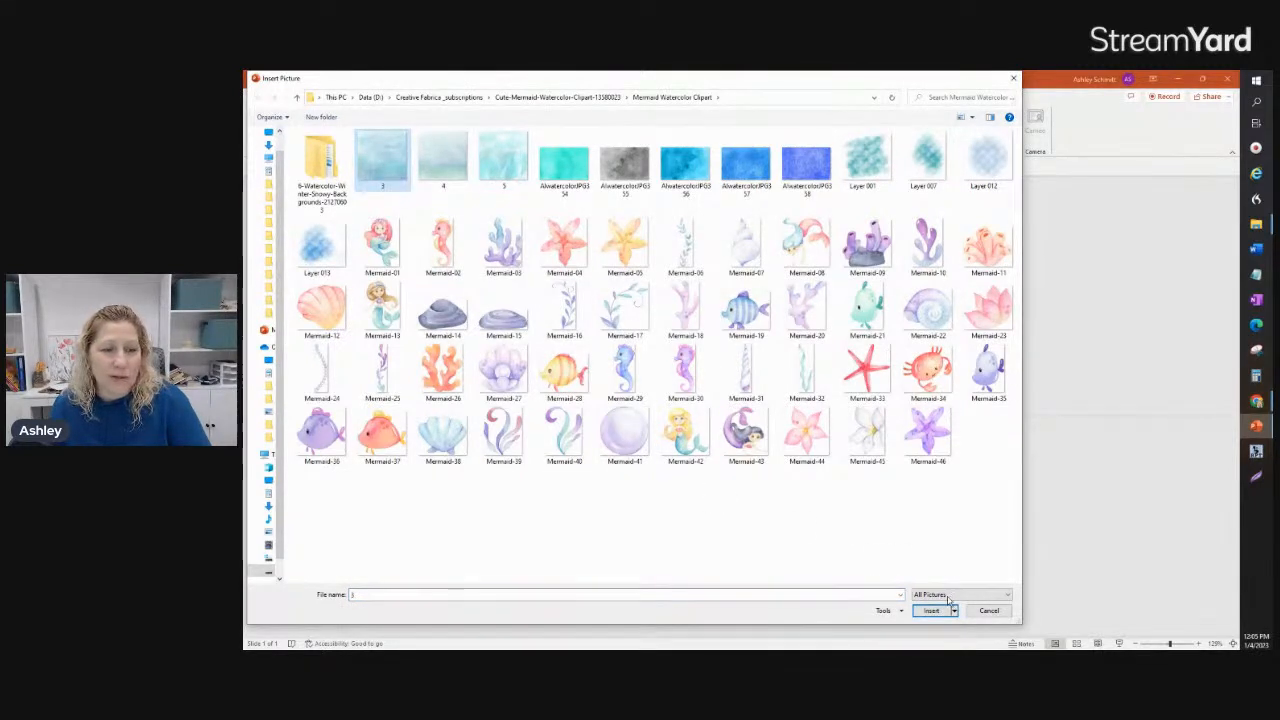
click(930, 610)
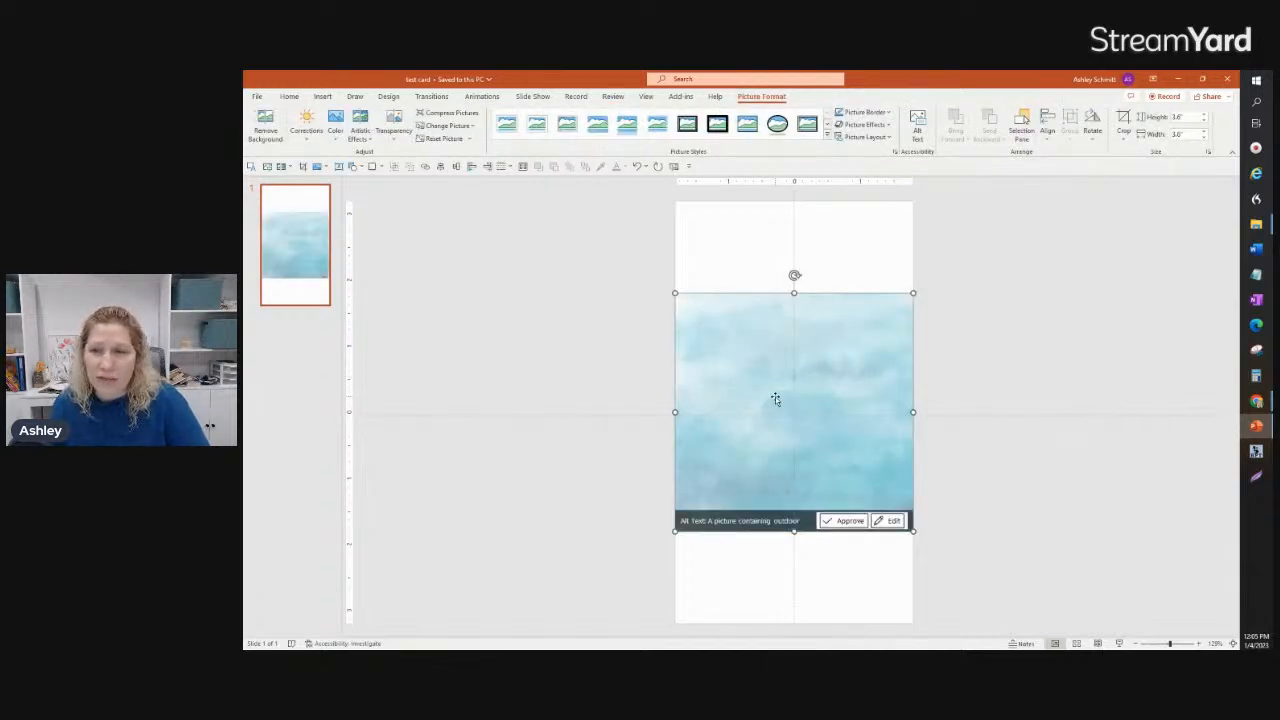
drag(794, 292, 798, 203)
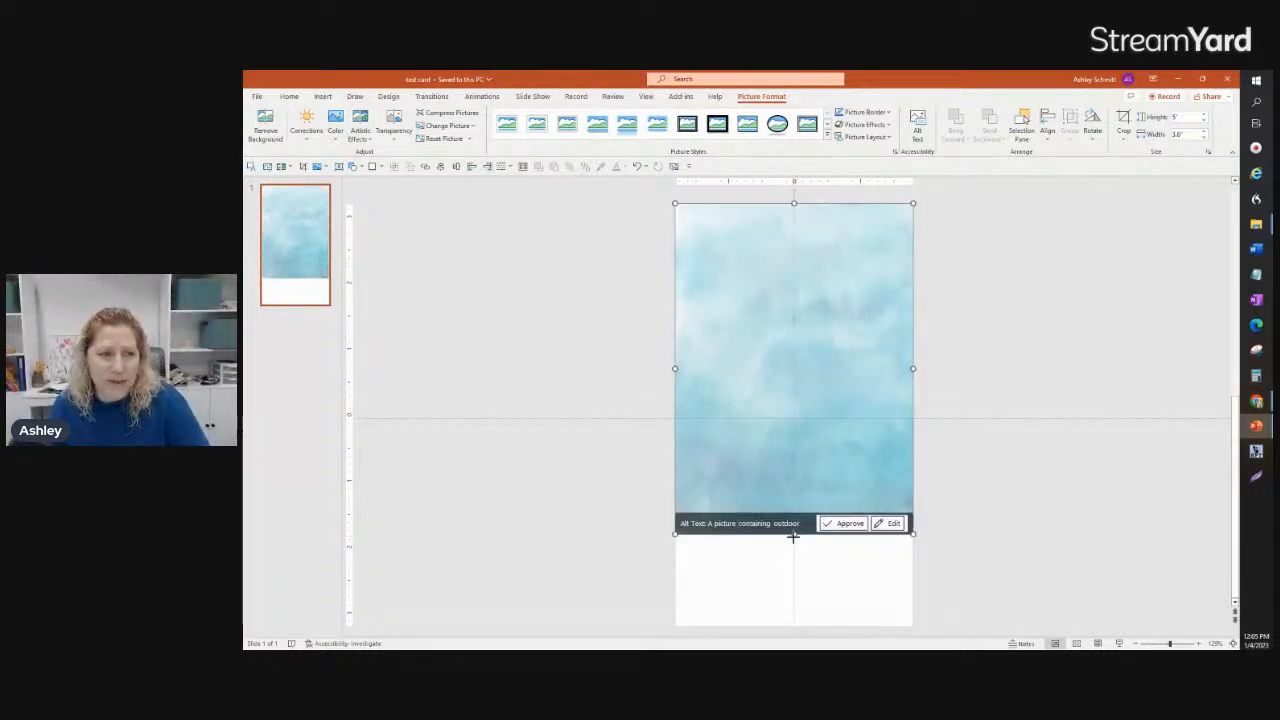
drag(792, 536, 789, 634)
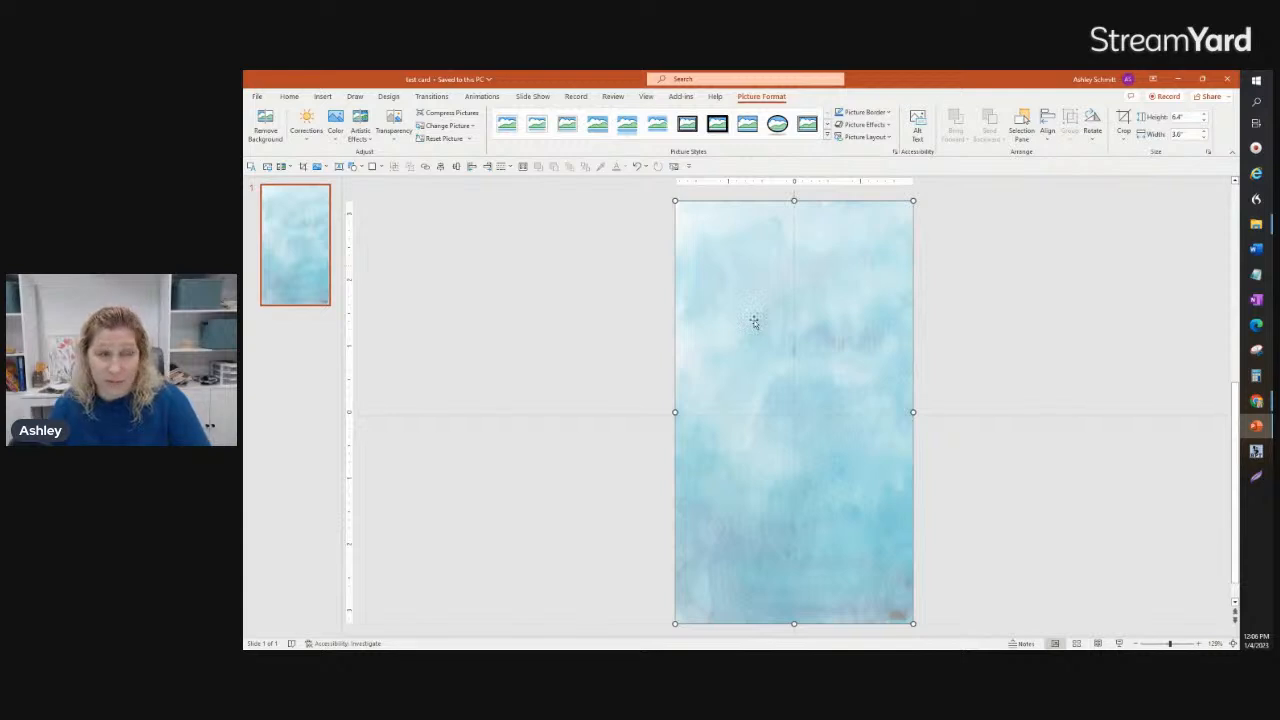
key(Delete)
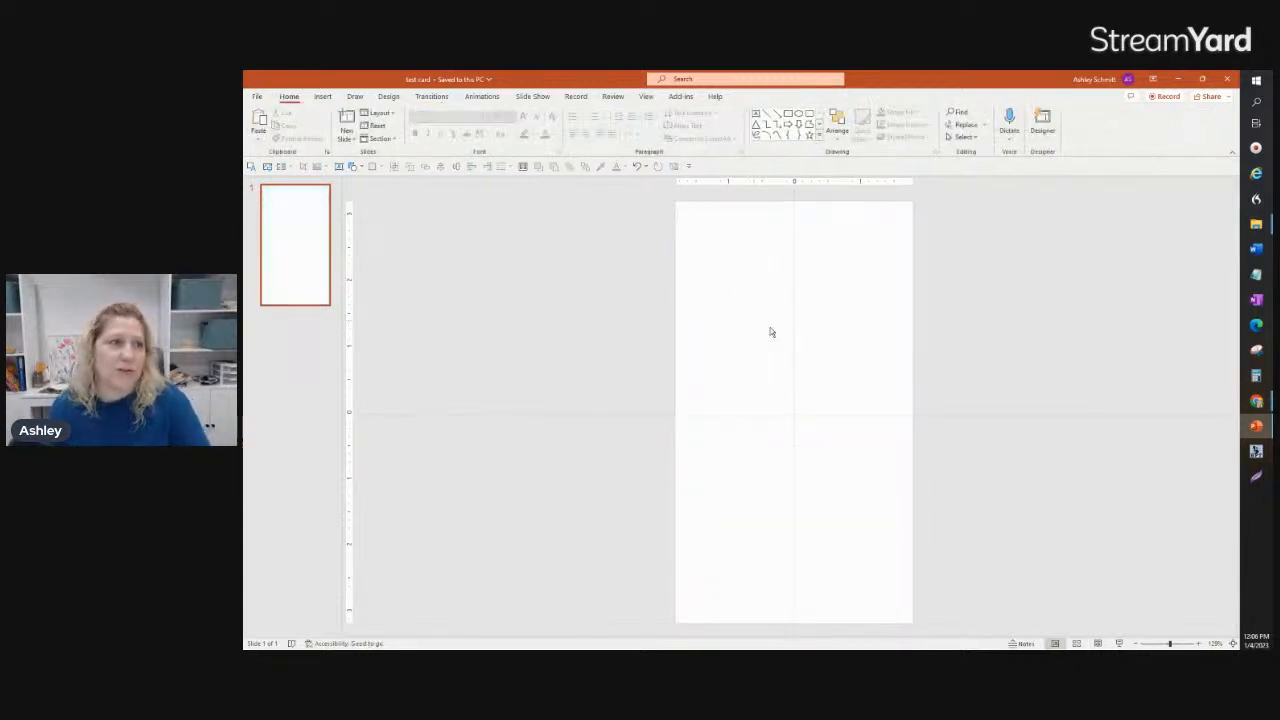
Step: Fill the slide background with picture 3 from the Mermaid Watercolor Clipart folder, with tiling as texture switched off
click(389, 97)
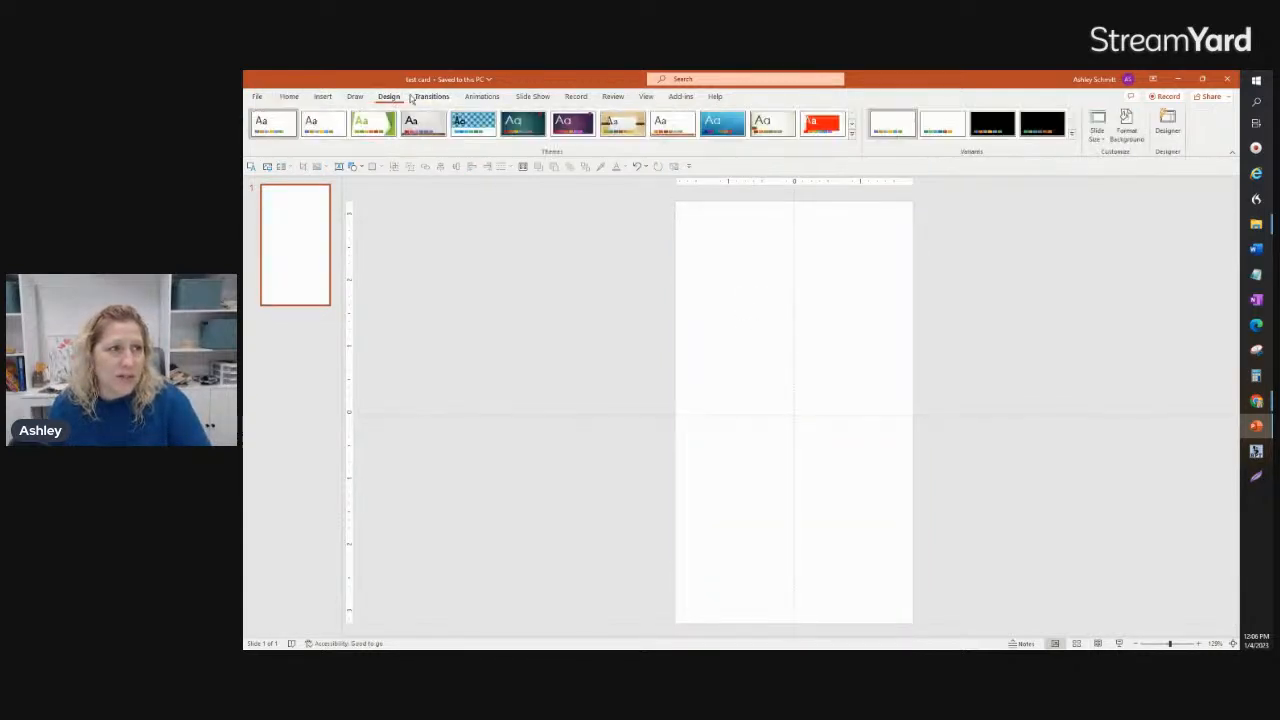
click(1127, 131)
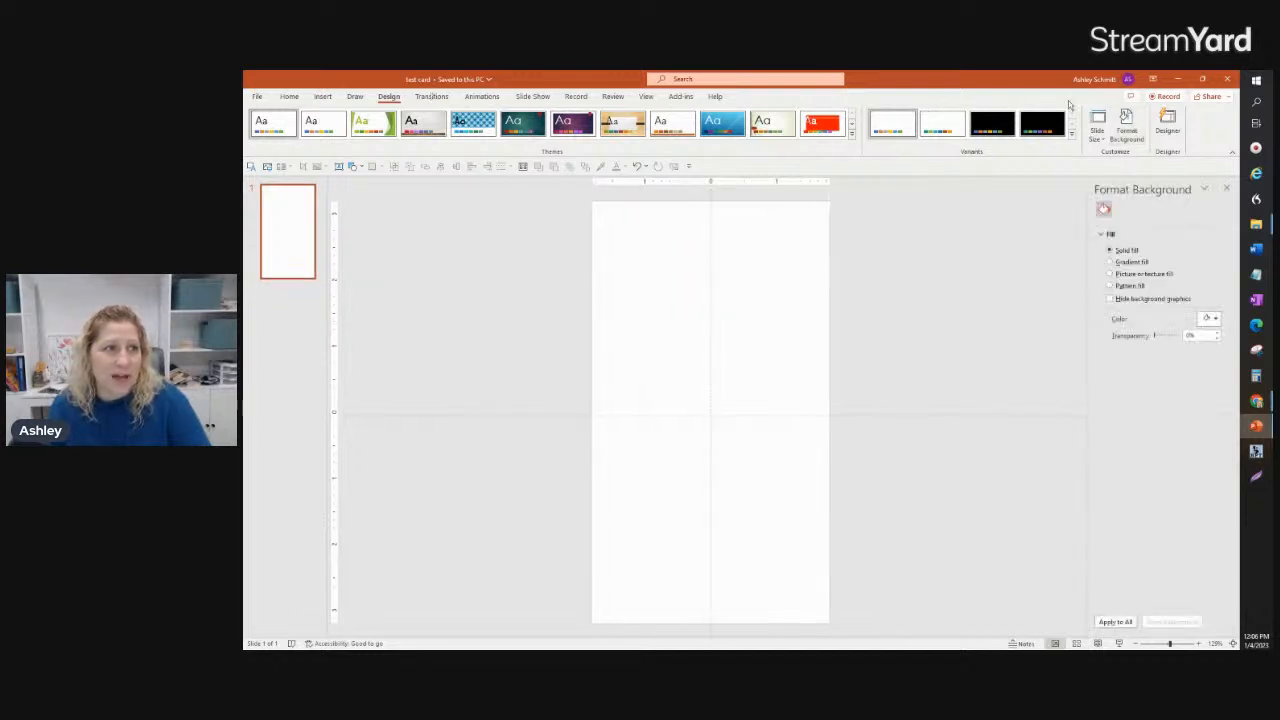
click(1131, 275)
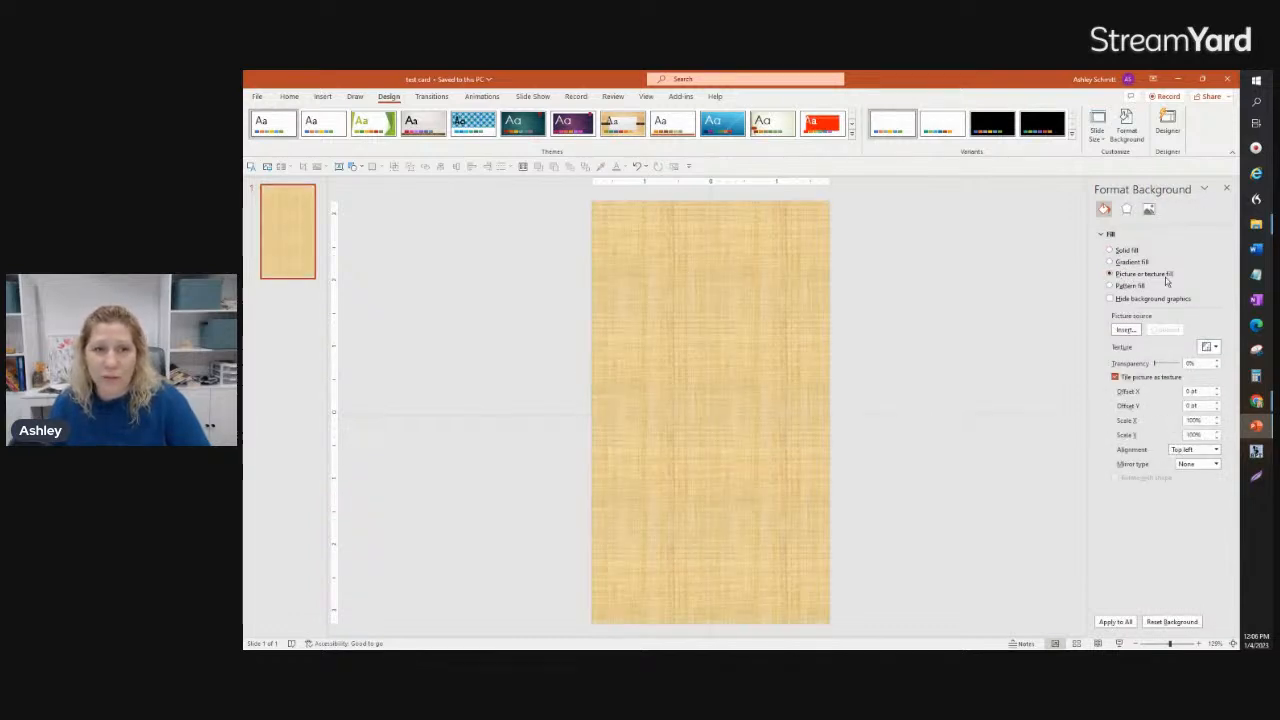
click(1125, 330)
click(720, 324)
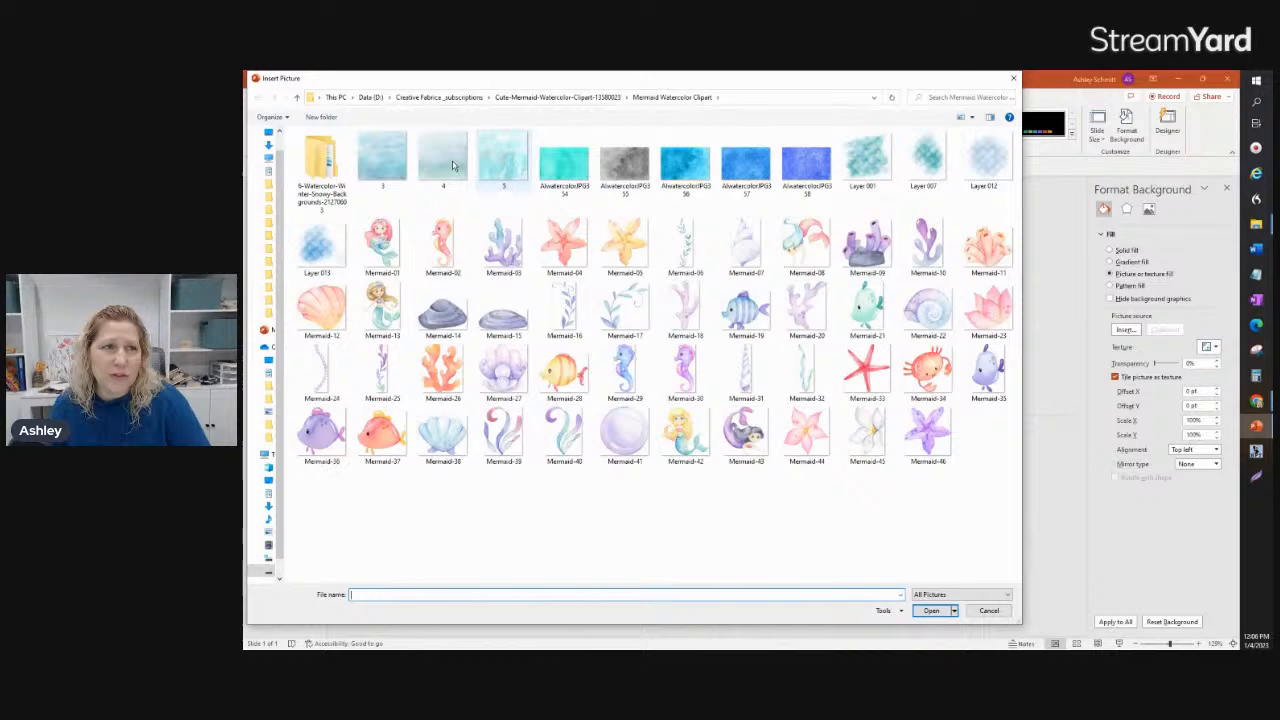
click(382, 158)
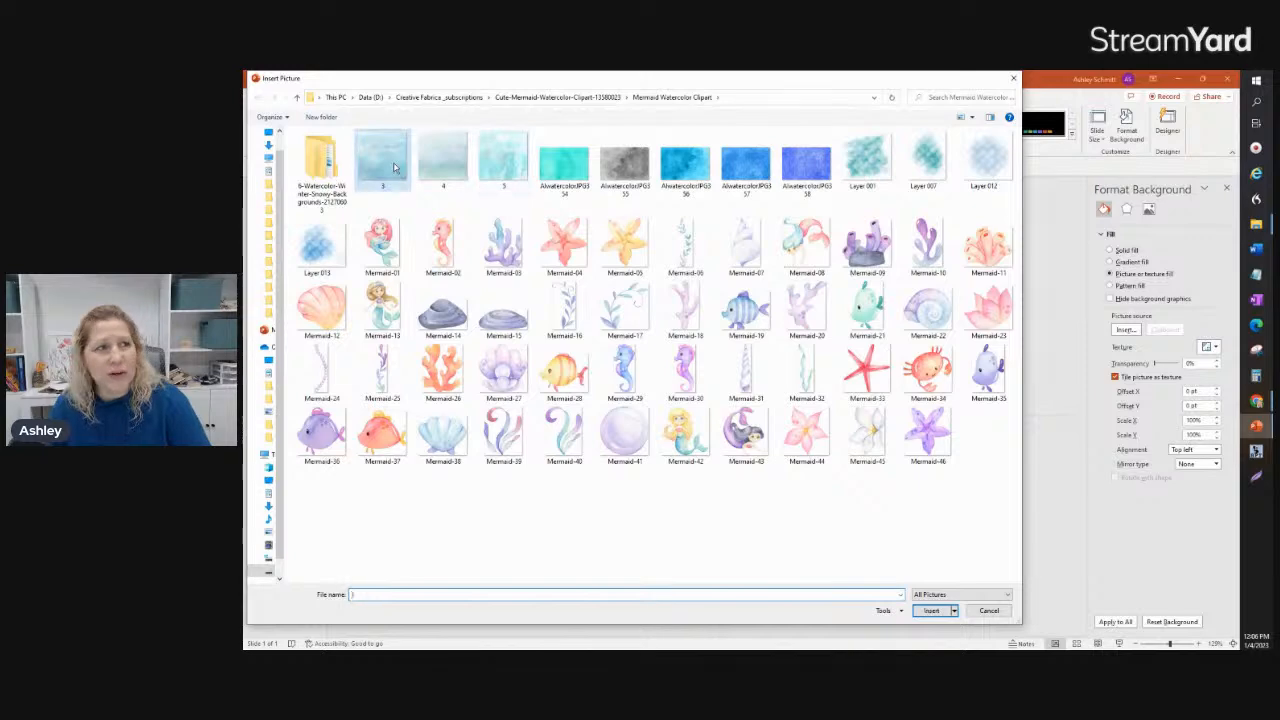
click(932, 611)
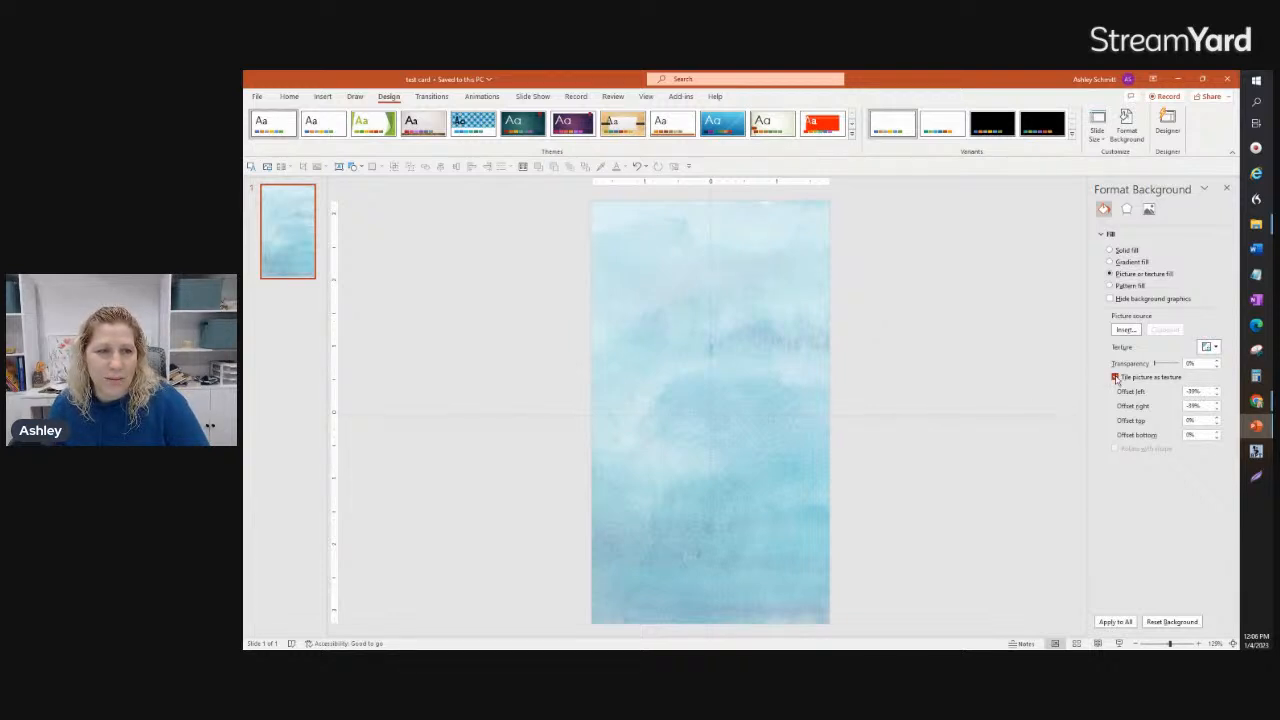
click(1115, 377)
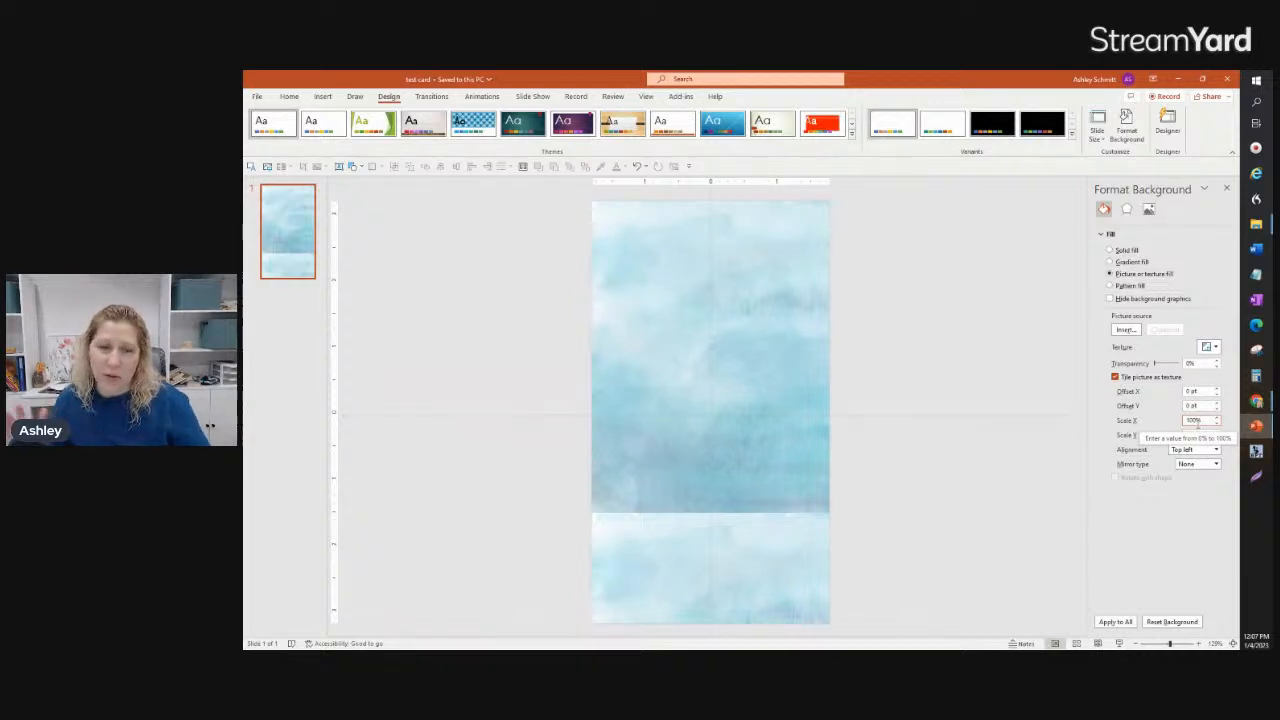
click(1115, 377)
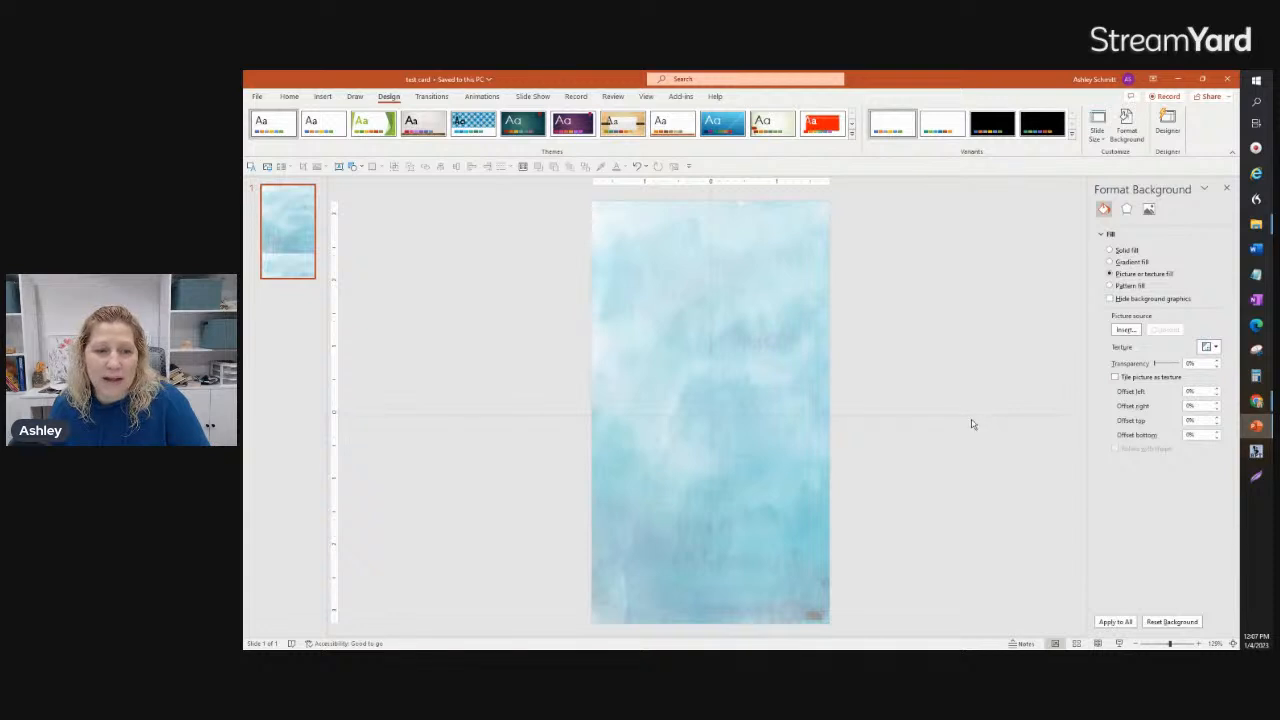
Step: Insert the Mermaid-13 picture from the Mermaid Watercolor Clipart folder onto the slide
click(323, 97)
click(321, 125)
click(372, 168)
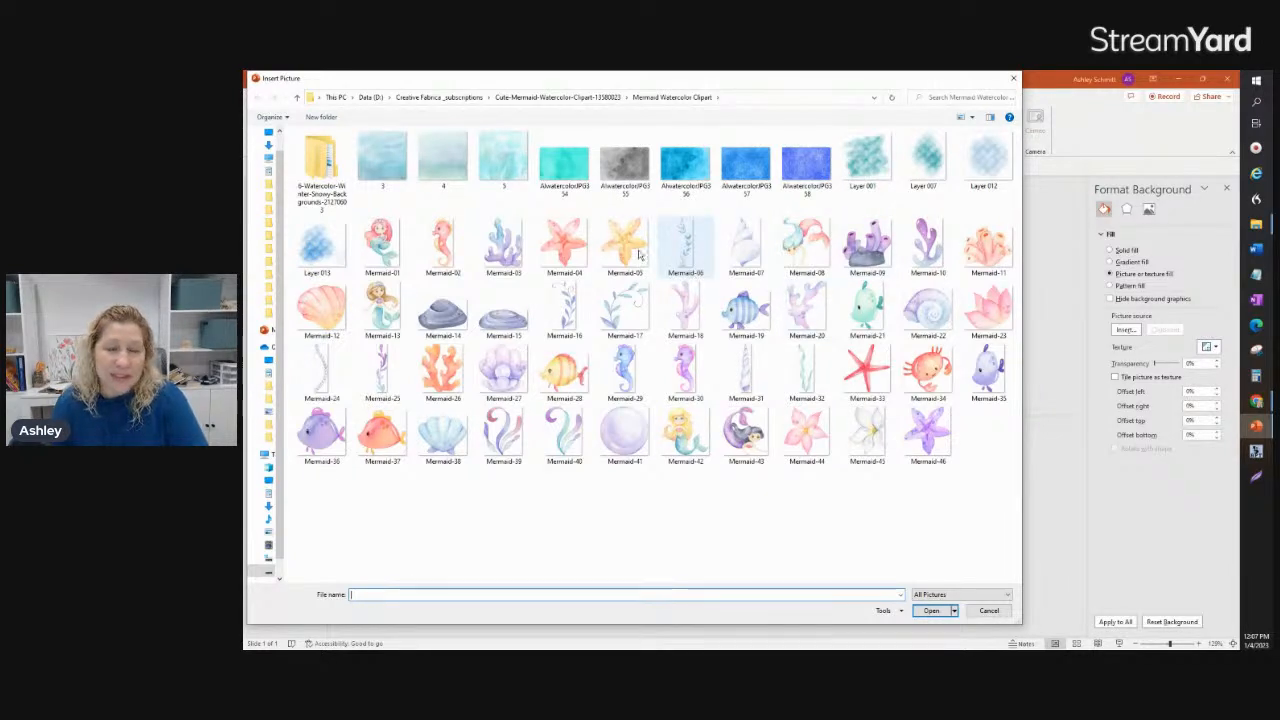
click(398, 252)
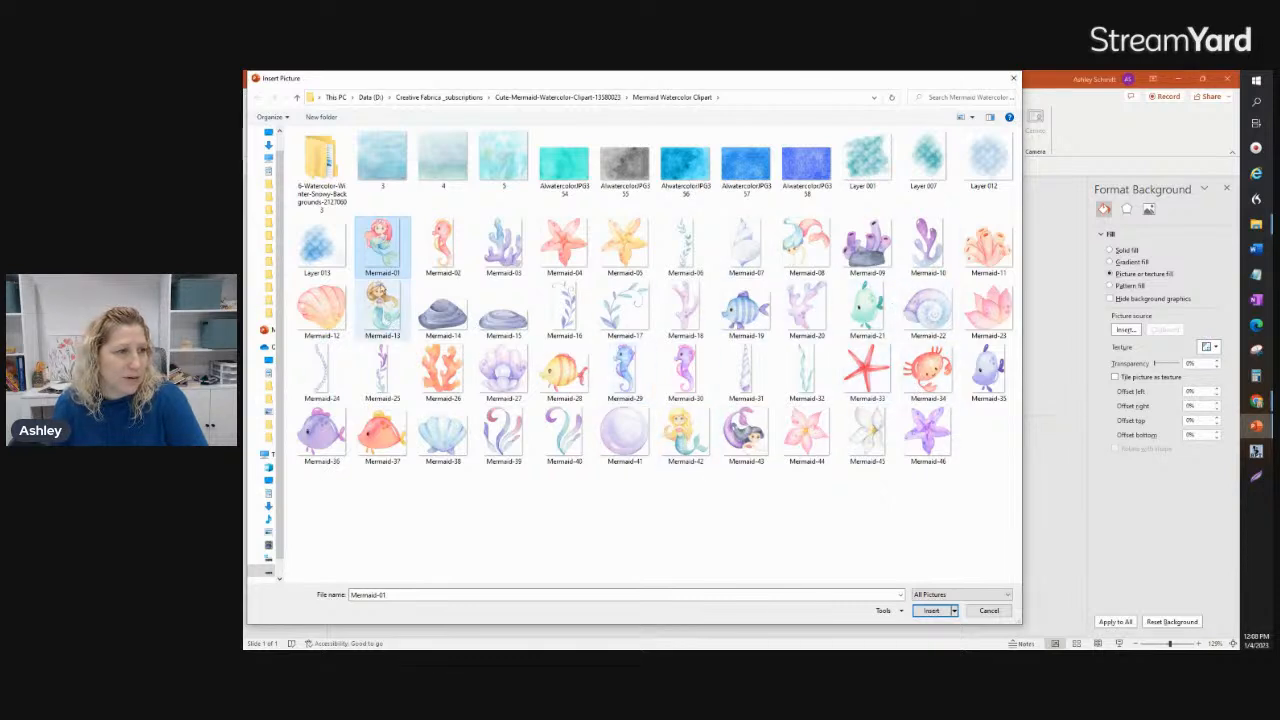
click(406, 308)
click(928, 612)
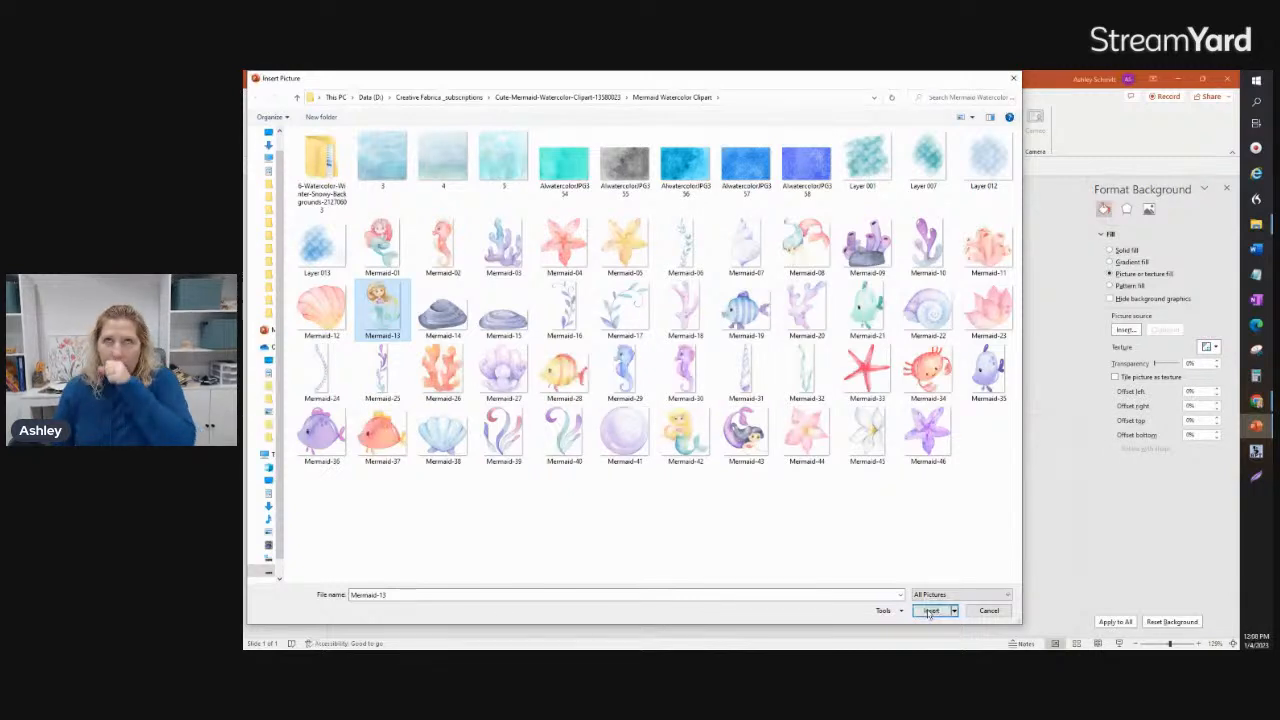
Step: Shrink the inserted mermaid picture to about 3.51 inches tall and centre it horizontally in the lower part of the slide
click(928, 612)
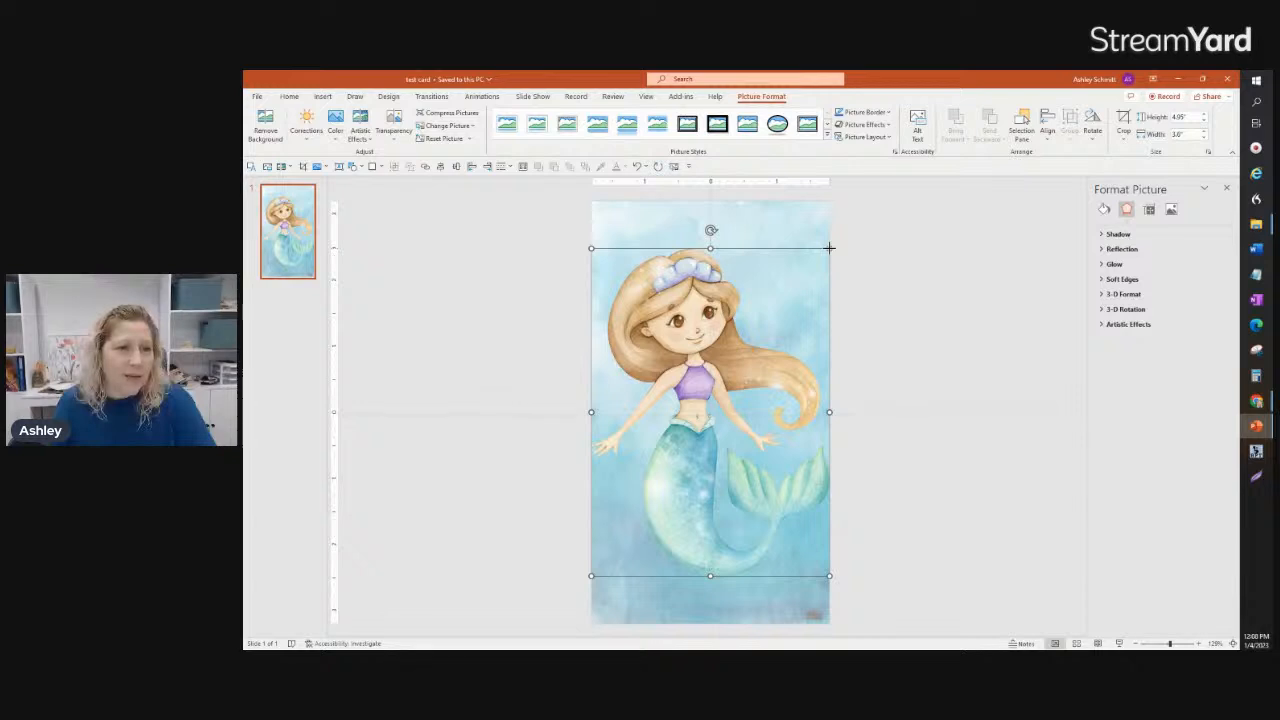
drag(829, 248, 762, 313)
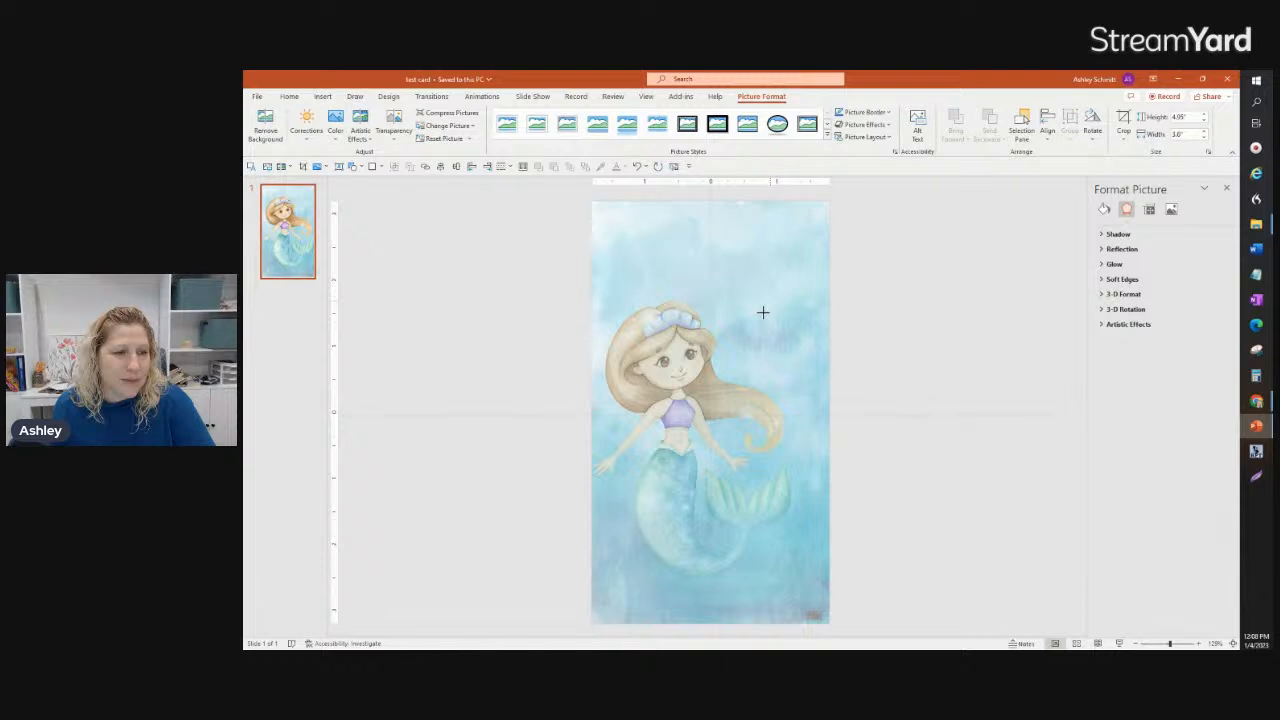
drag(763, 313, 763, 313)
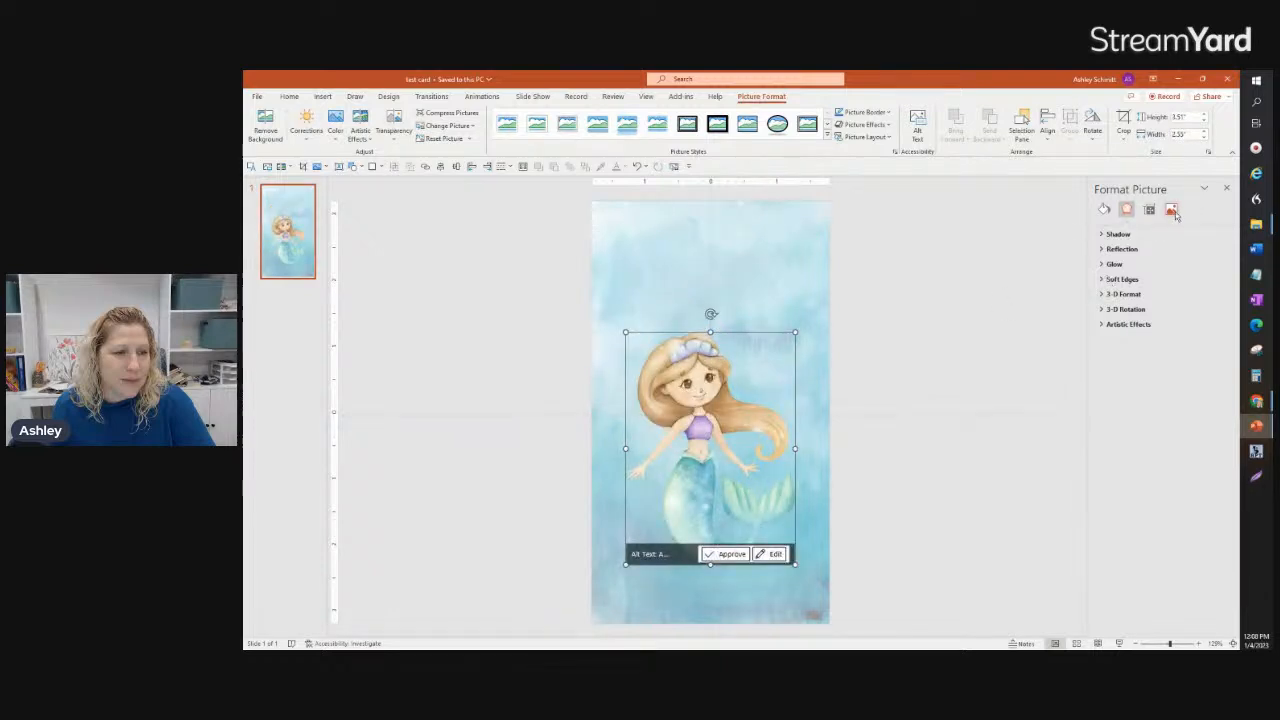
Step: Give the mermaid picture an outer shadow using the centred preset with no offset
click(1120, 234)
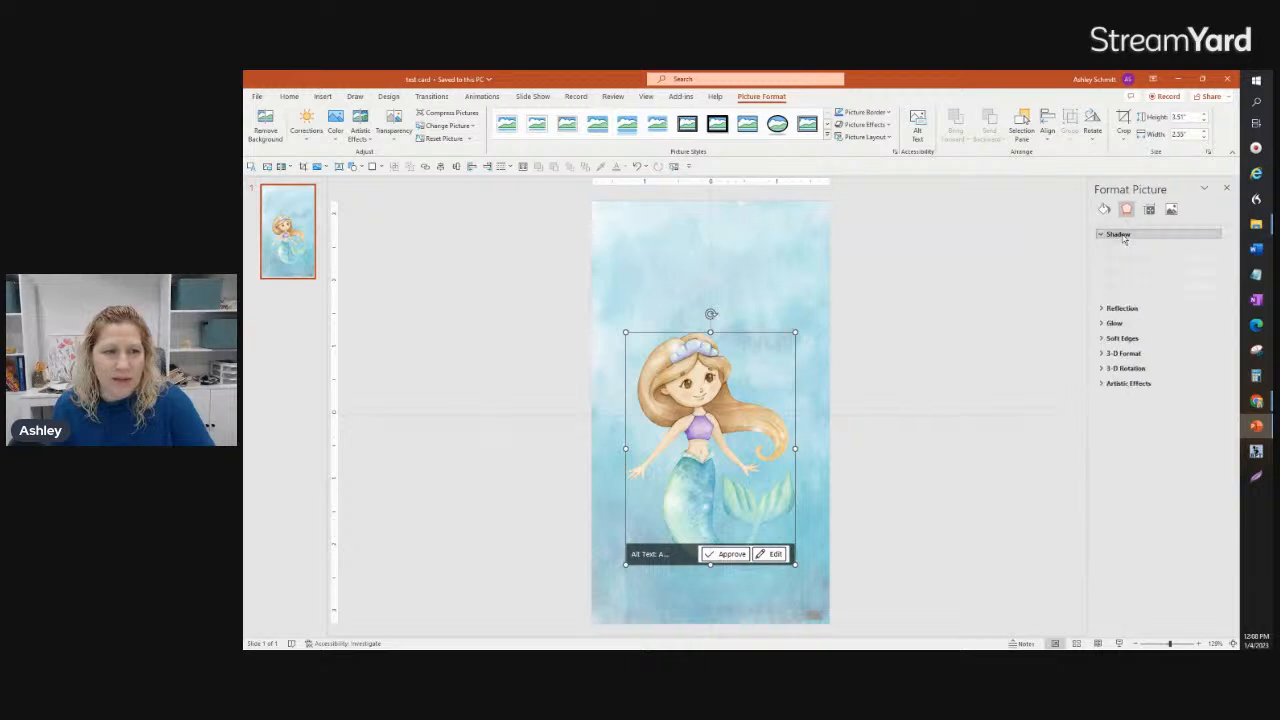
click(1215, 250)
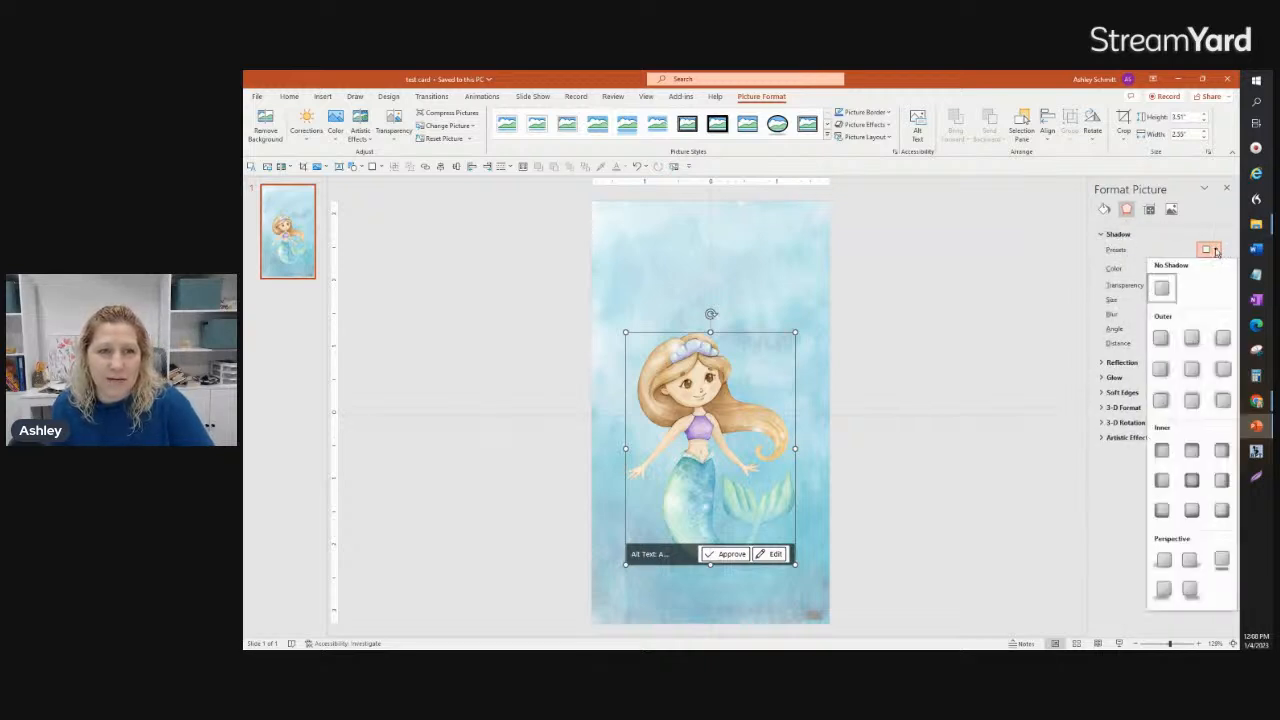
click(1161, 340)
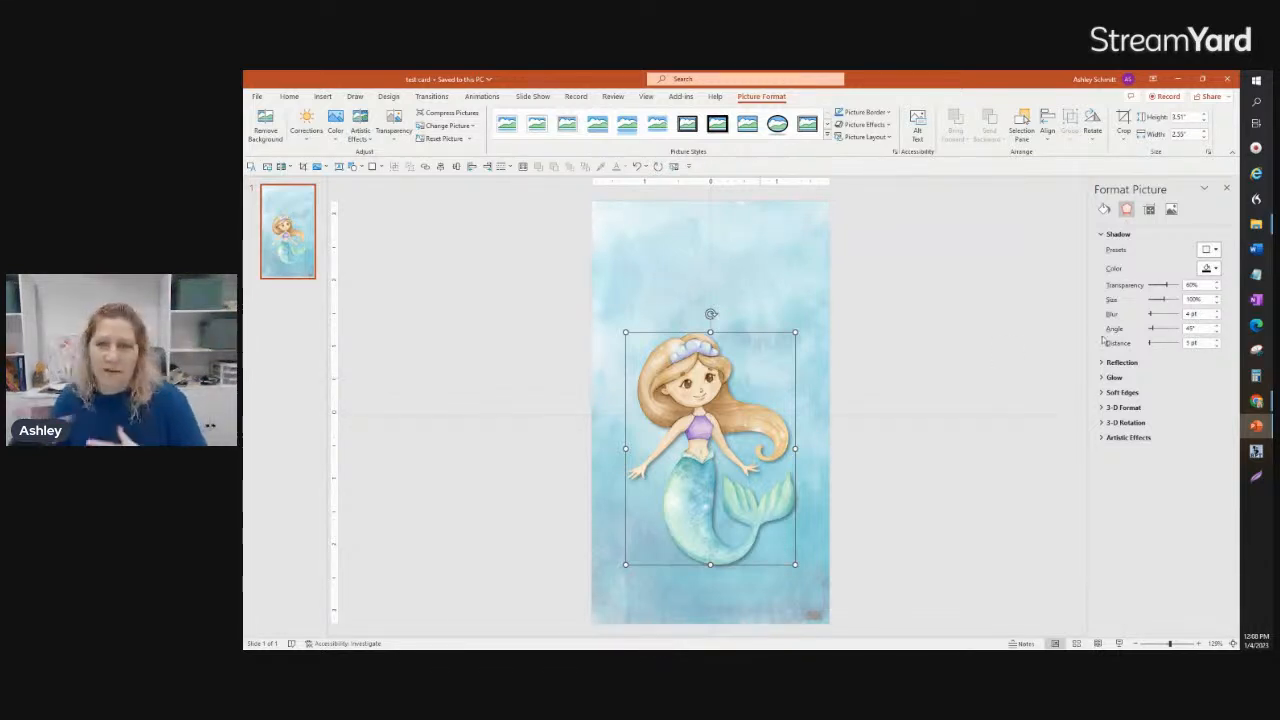
click(1209, 250)
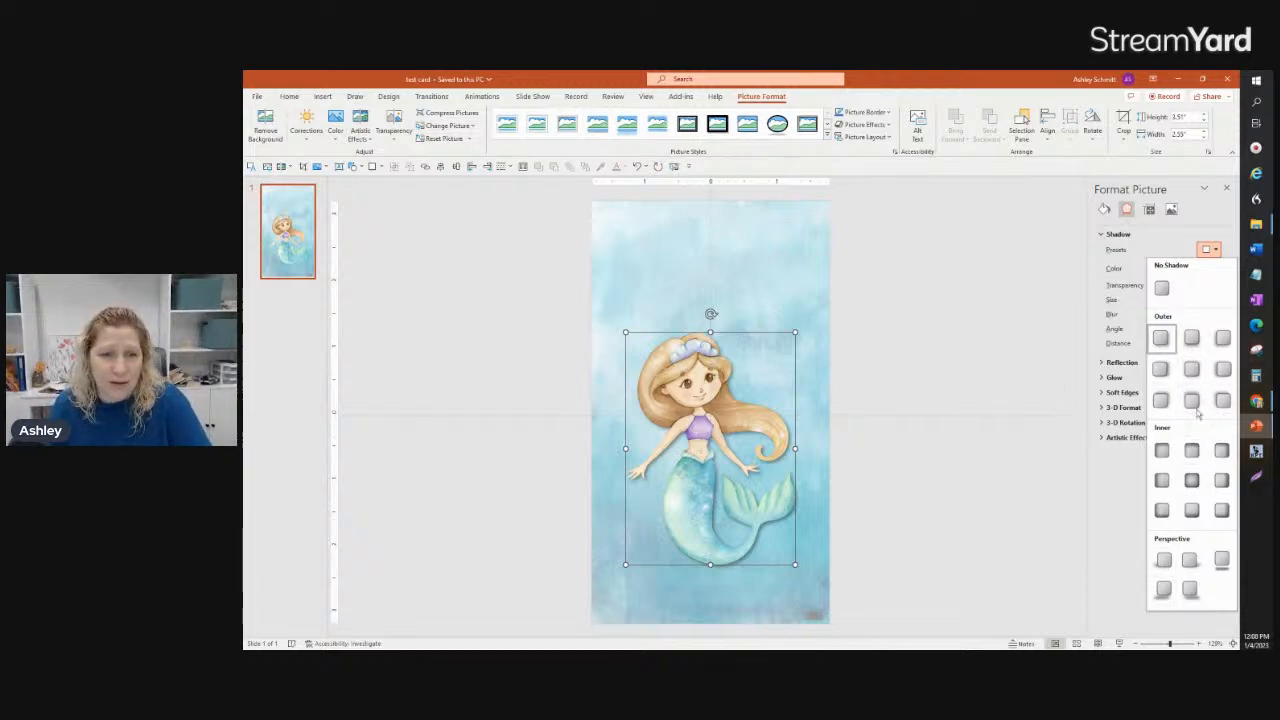
click(1193, 370)
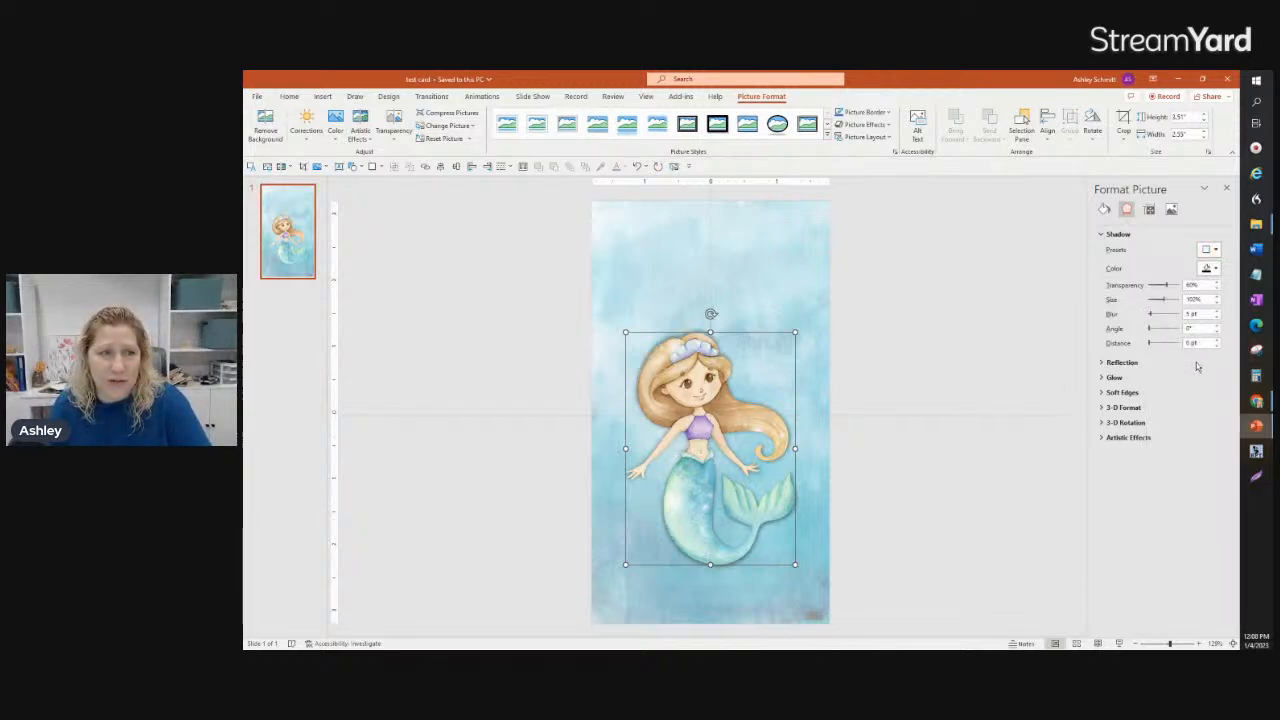
click(1214, 250)
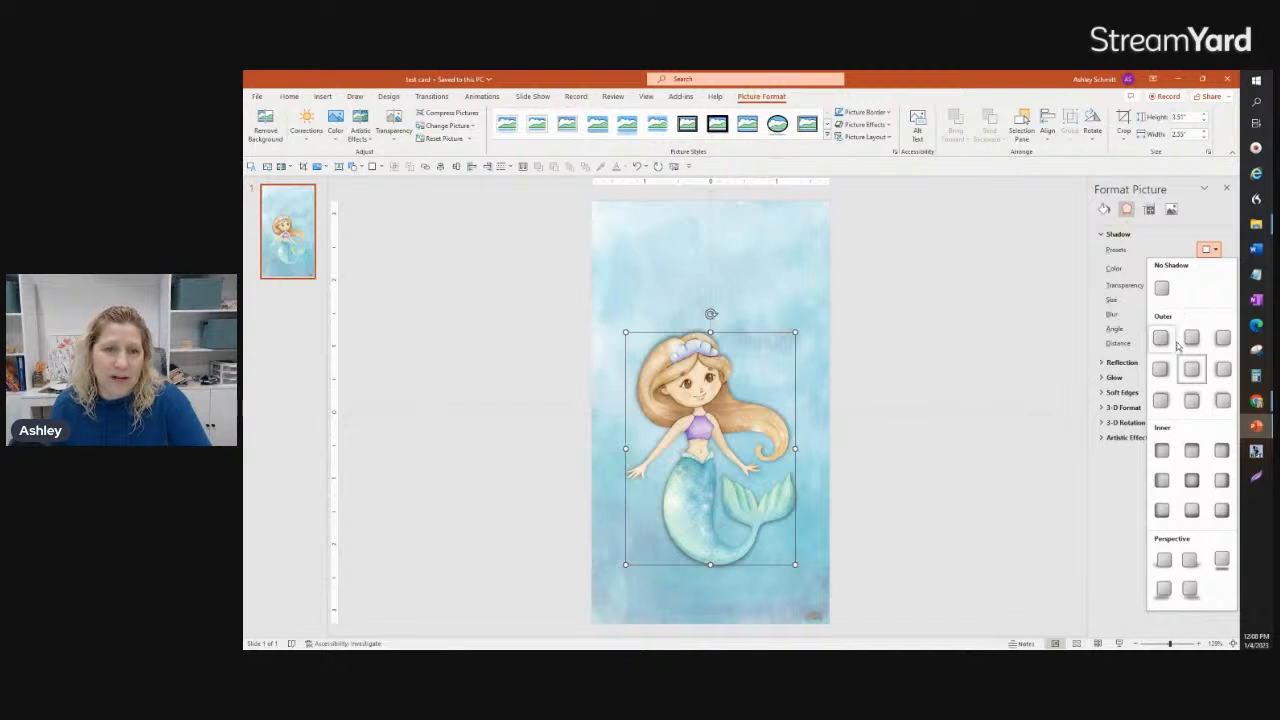
click(721, 354)
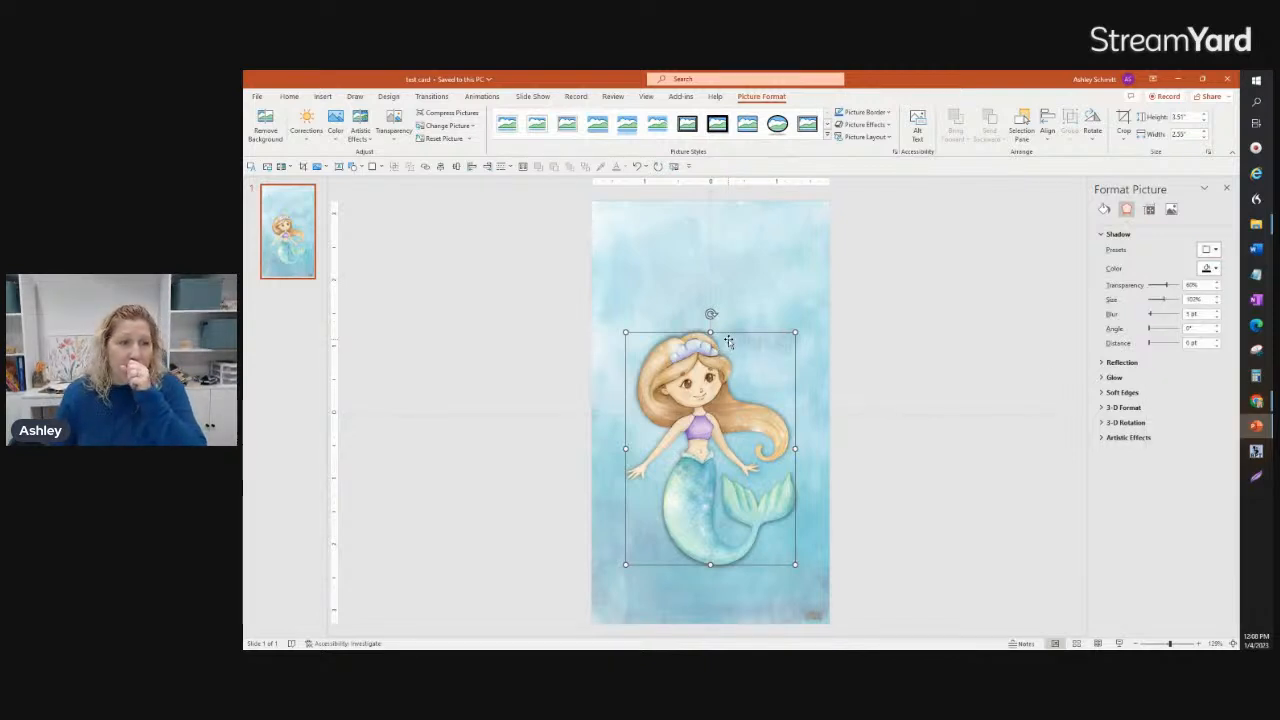
click(549, 291)
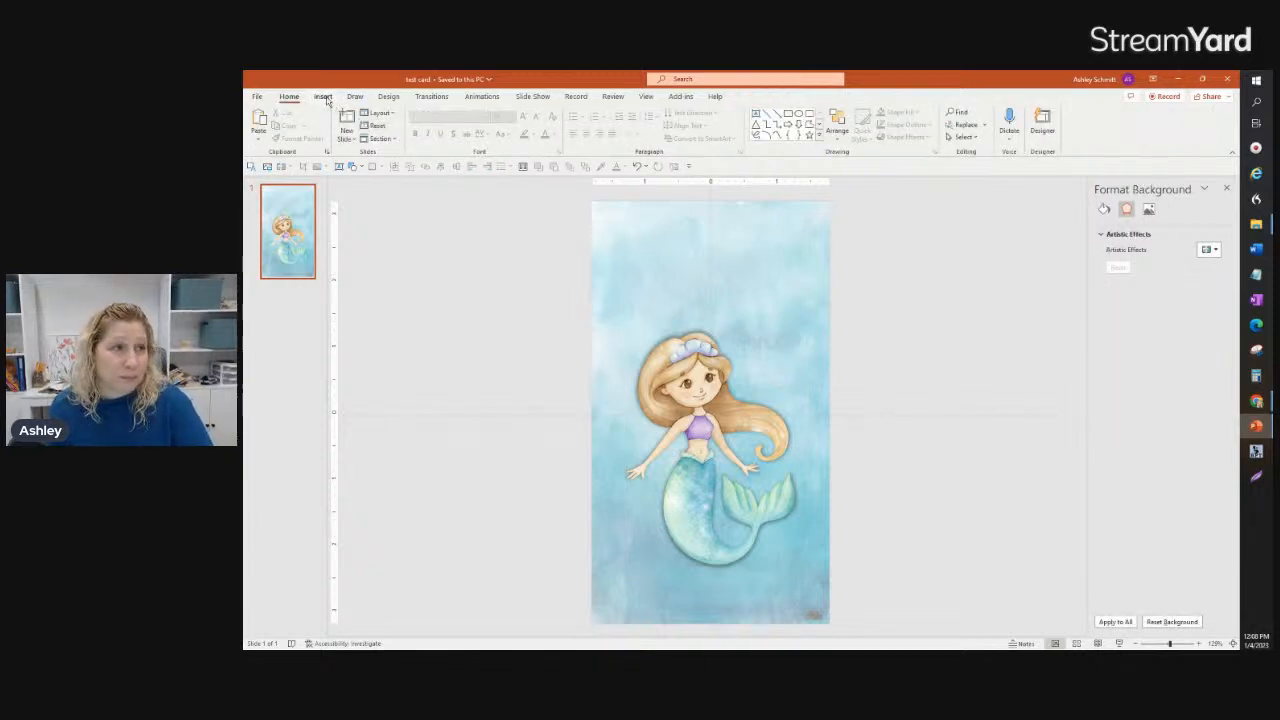
Step: Insert the Mermaid-40 seaweed picture, about 1.67 inches tall, in the lower-left corner of the slide
click(325, 98)
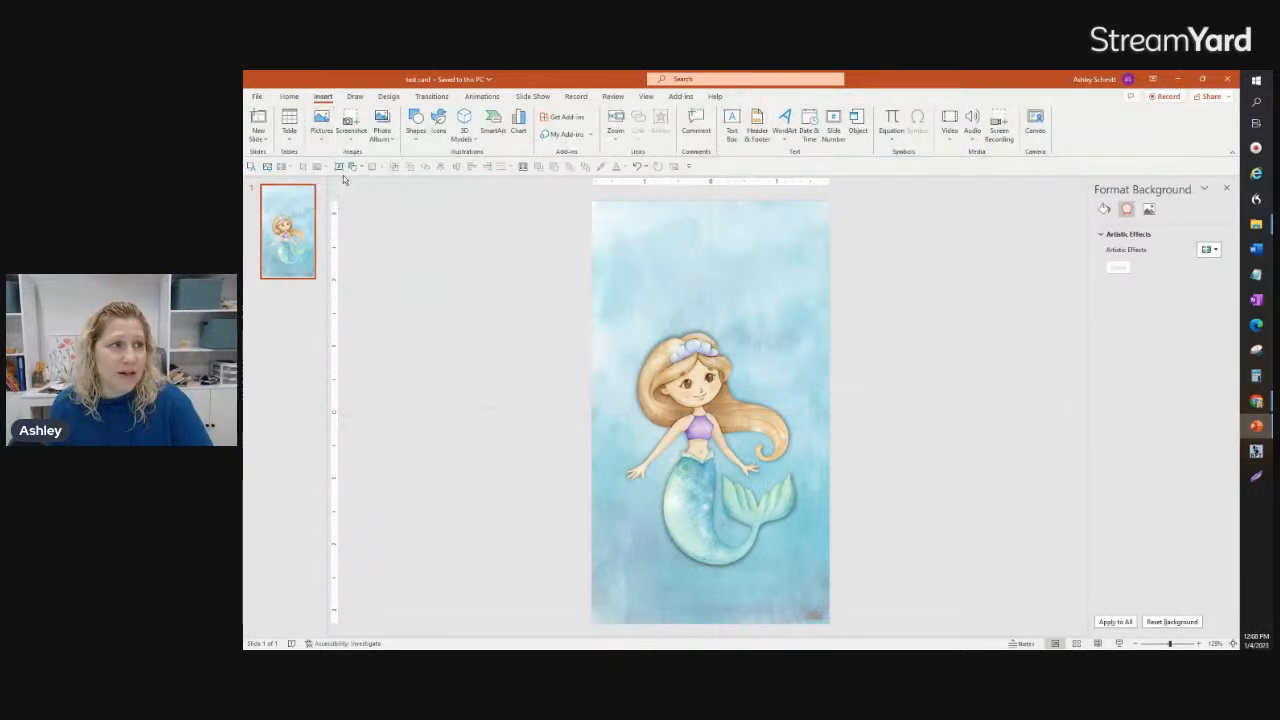
click(395, 168)
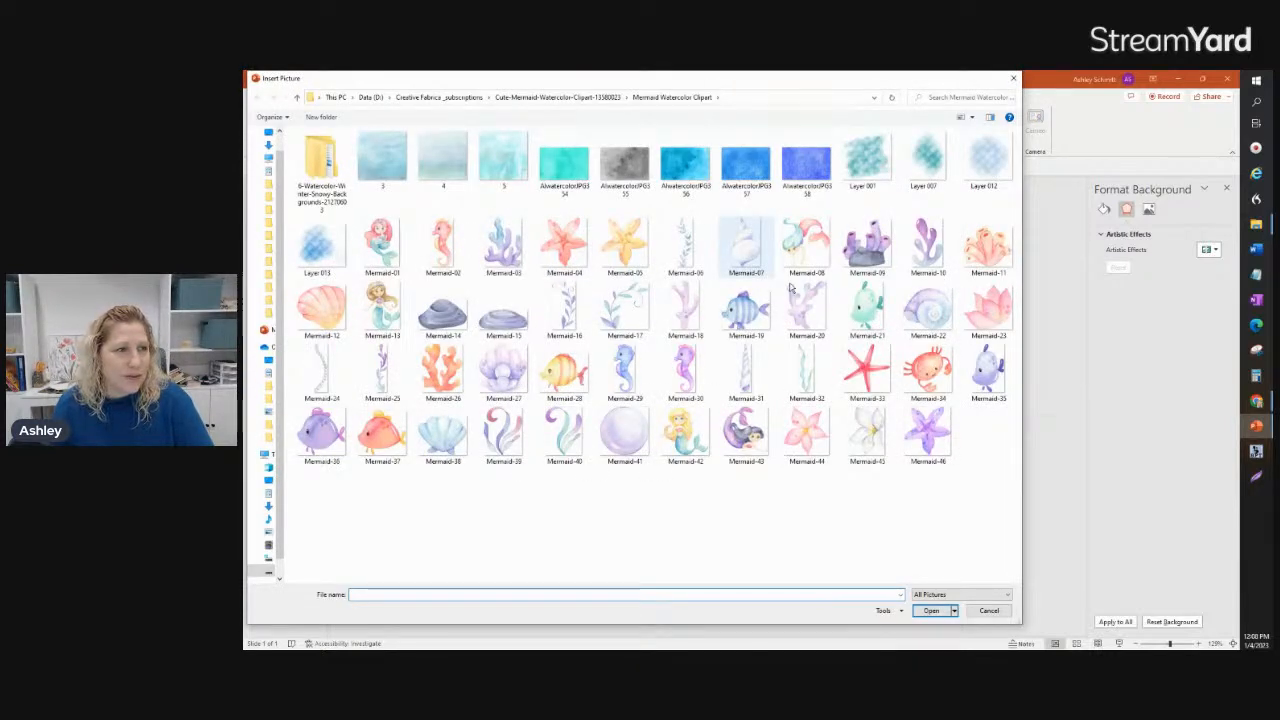
click(560, 440)
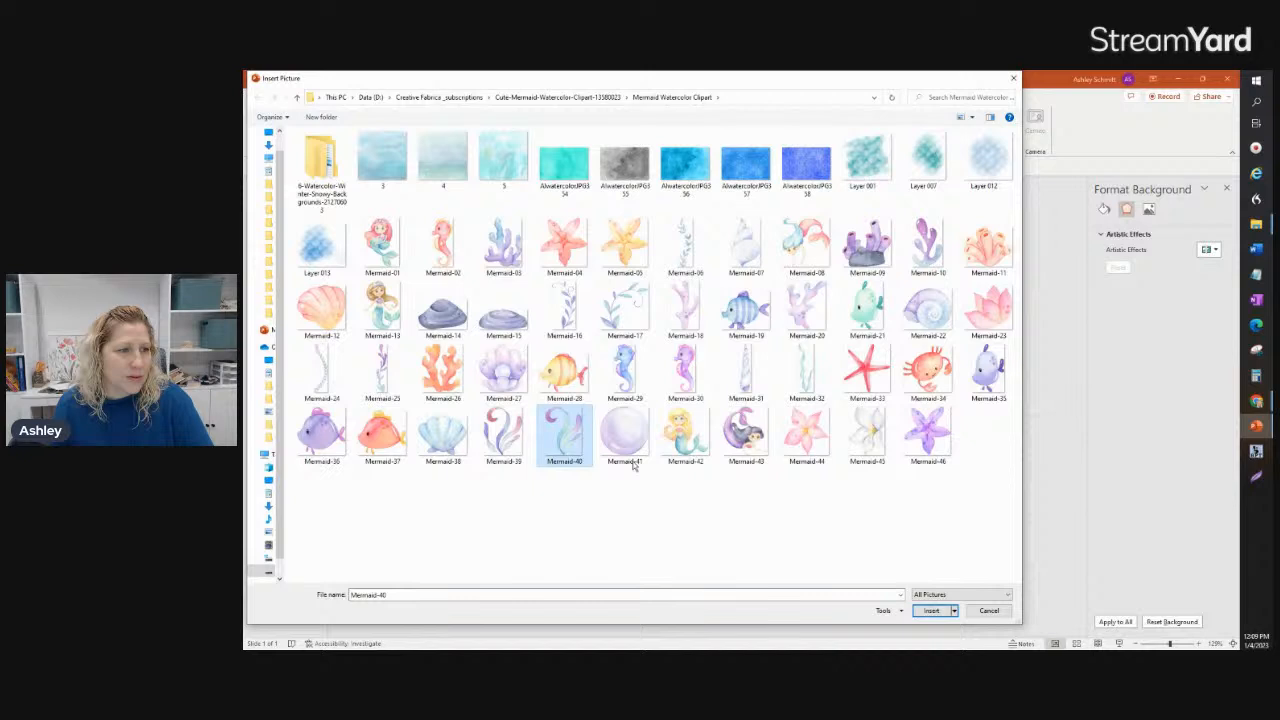
click(929, 611)
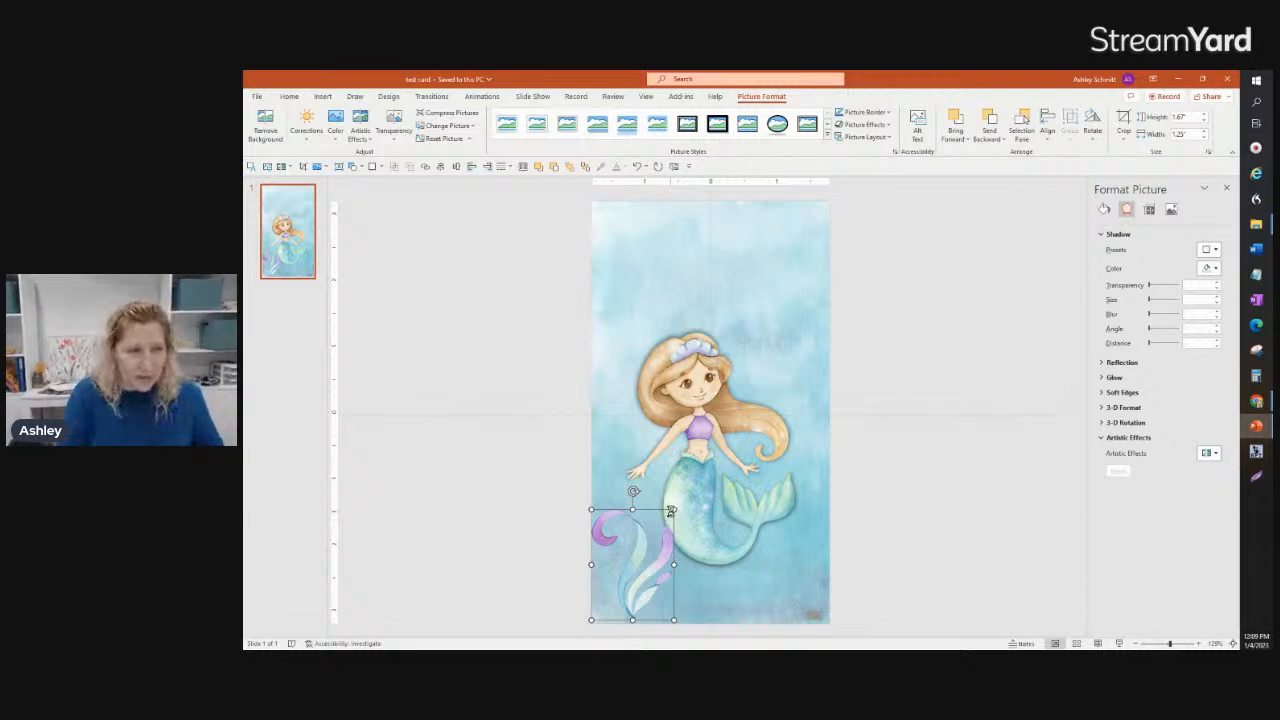
Step: Place a horizontally flipped copy of the seaweed in the slide's lower-right corner, level with the original
drag(659, 505, 786, 514)
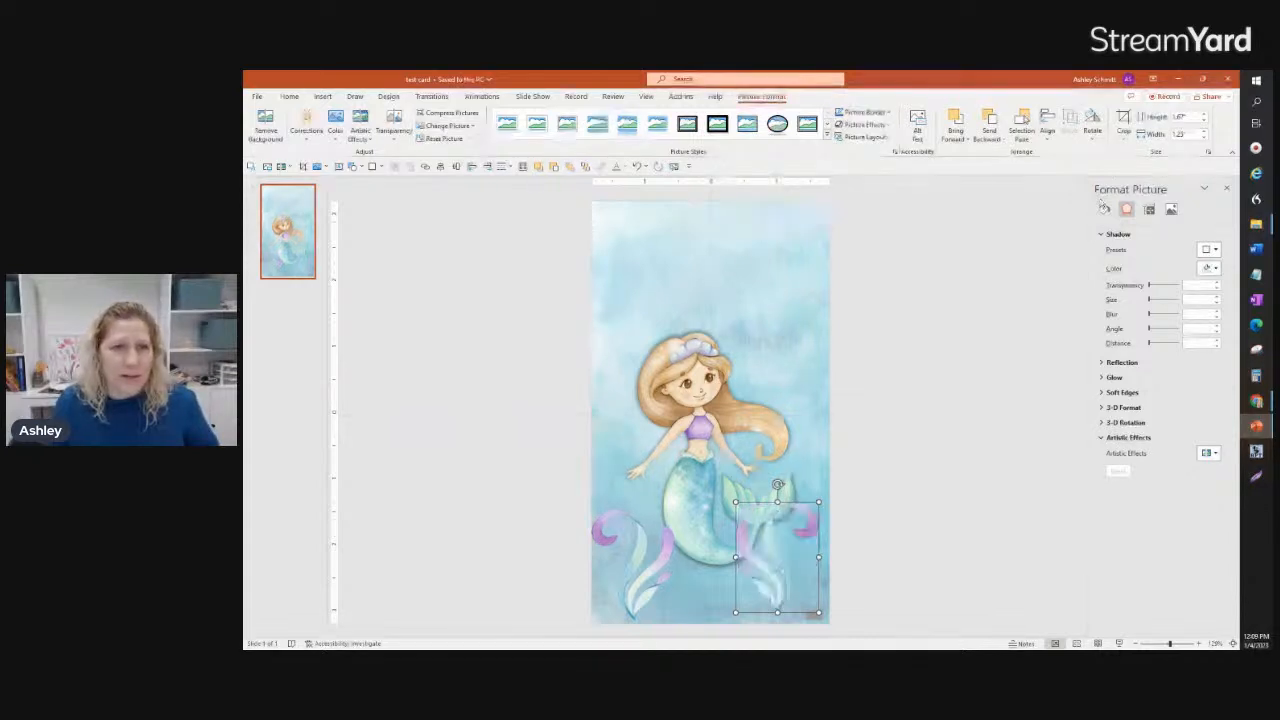
drag(778, 588, 788, 595)
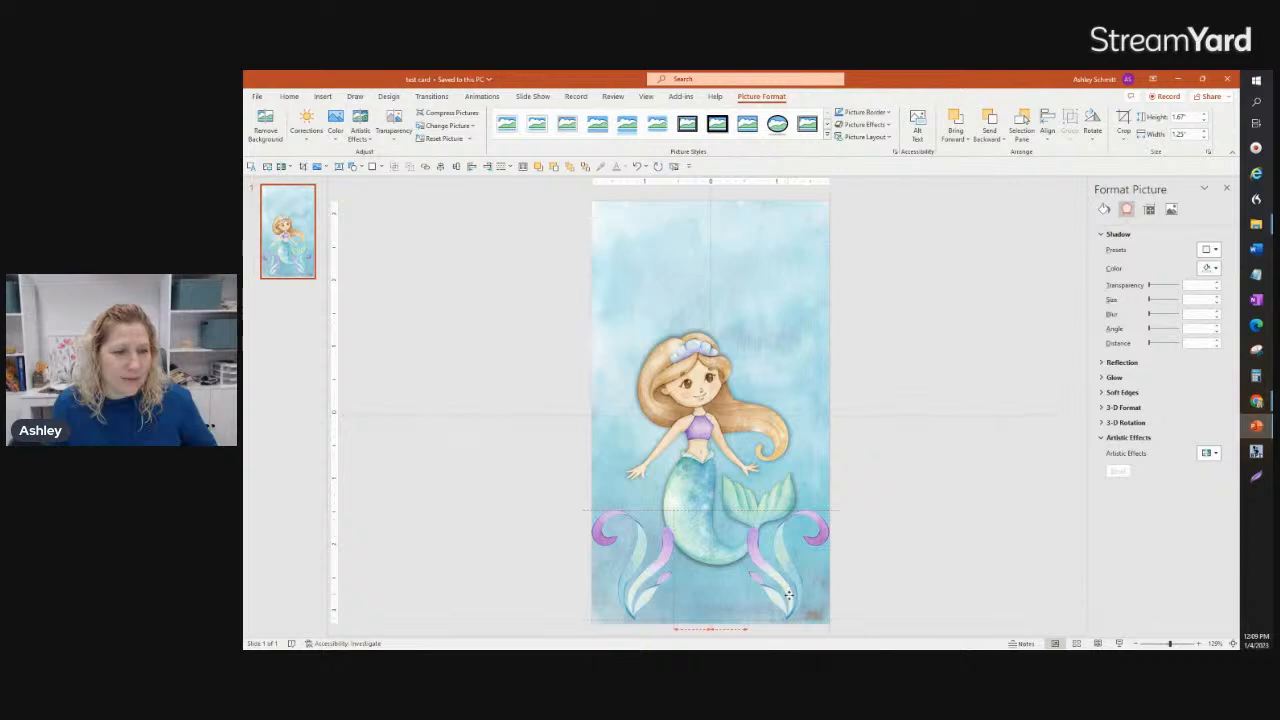
drag(788, 595, 788, 595)
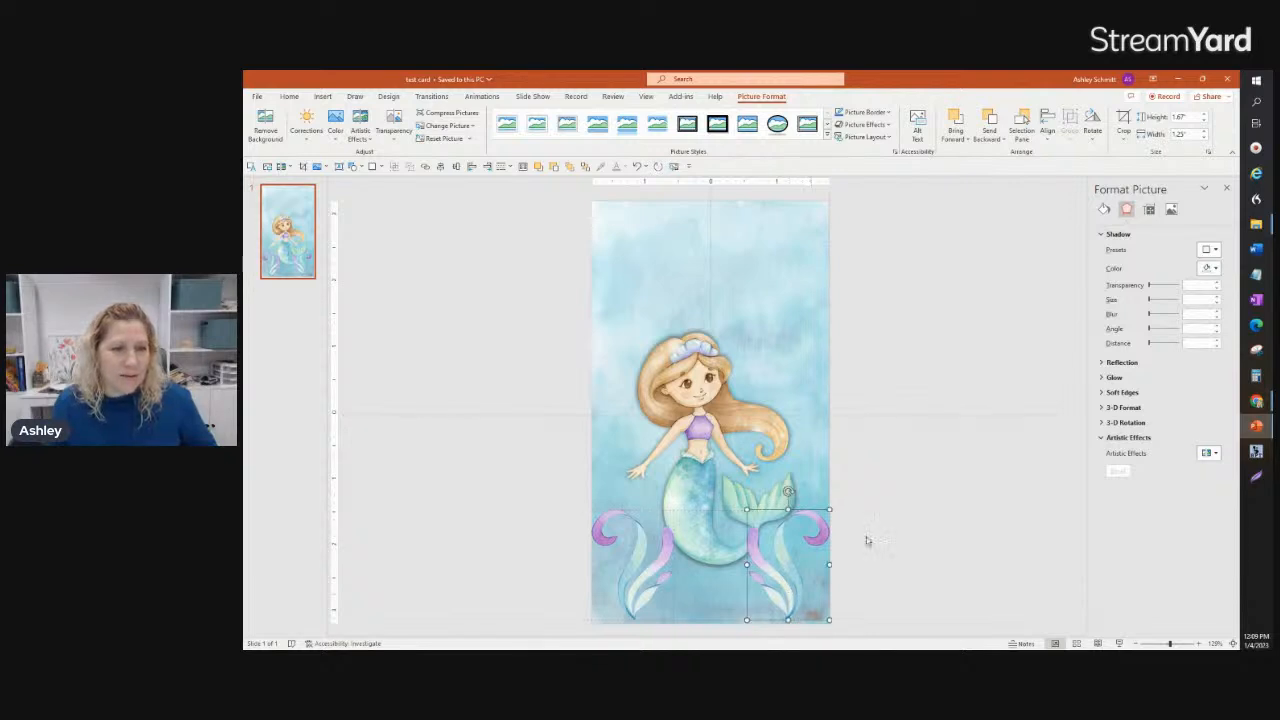
click(901, 525)
Step: Make the mermaid picture slightly smaller and recentre it horizontally above the seaweed
click(692, 517)
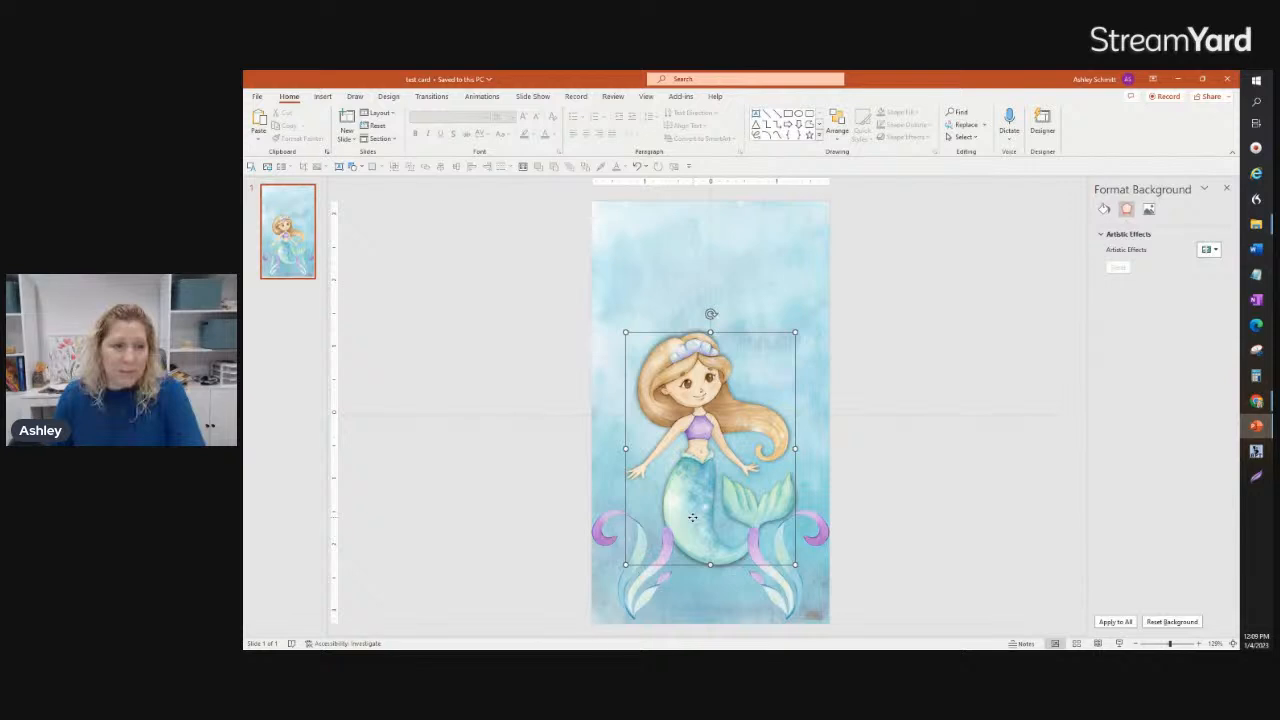
drag(796, 565, 785, 550)
drag(699, 424, 704, 422)
Step: Insert the seahorse pictures Mermaid-29 and Mermaid-30 together from the Mermaid Watercolor Clipart folder
click(324, 97)
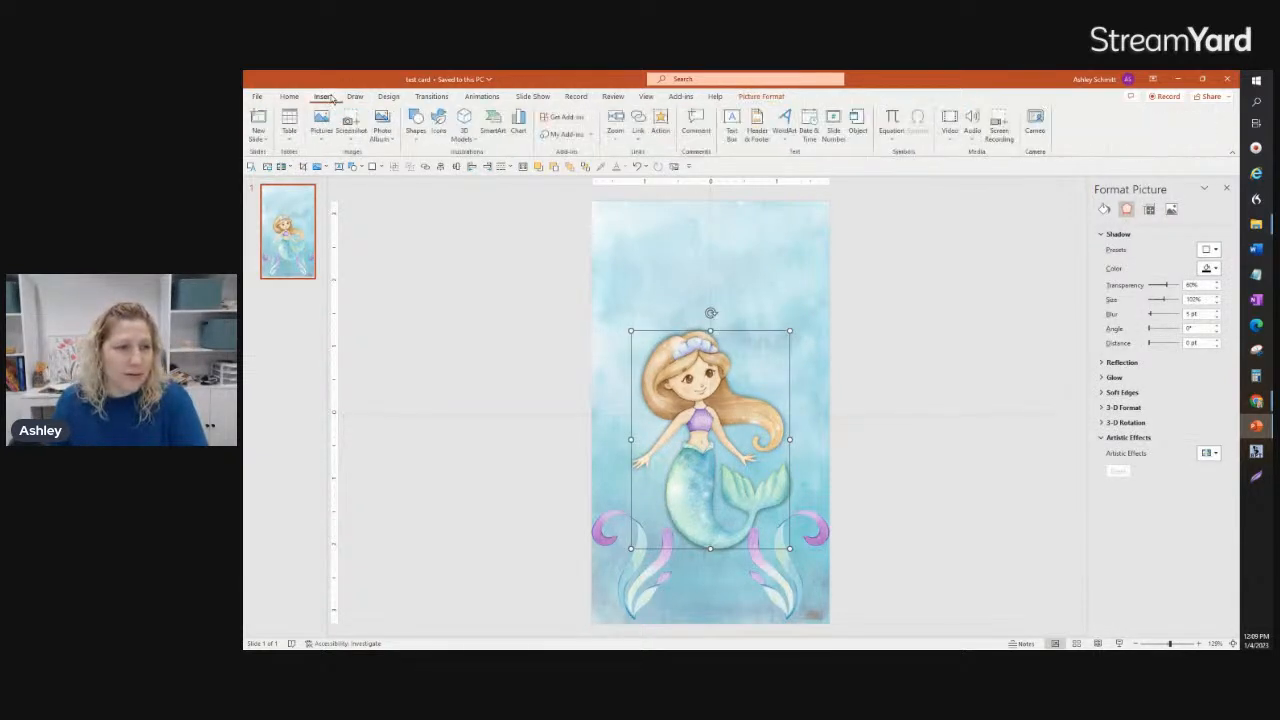
click(320, 130)
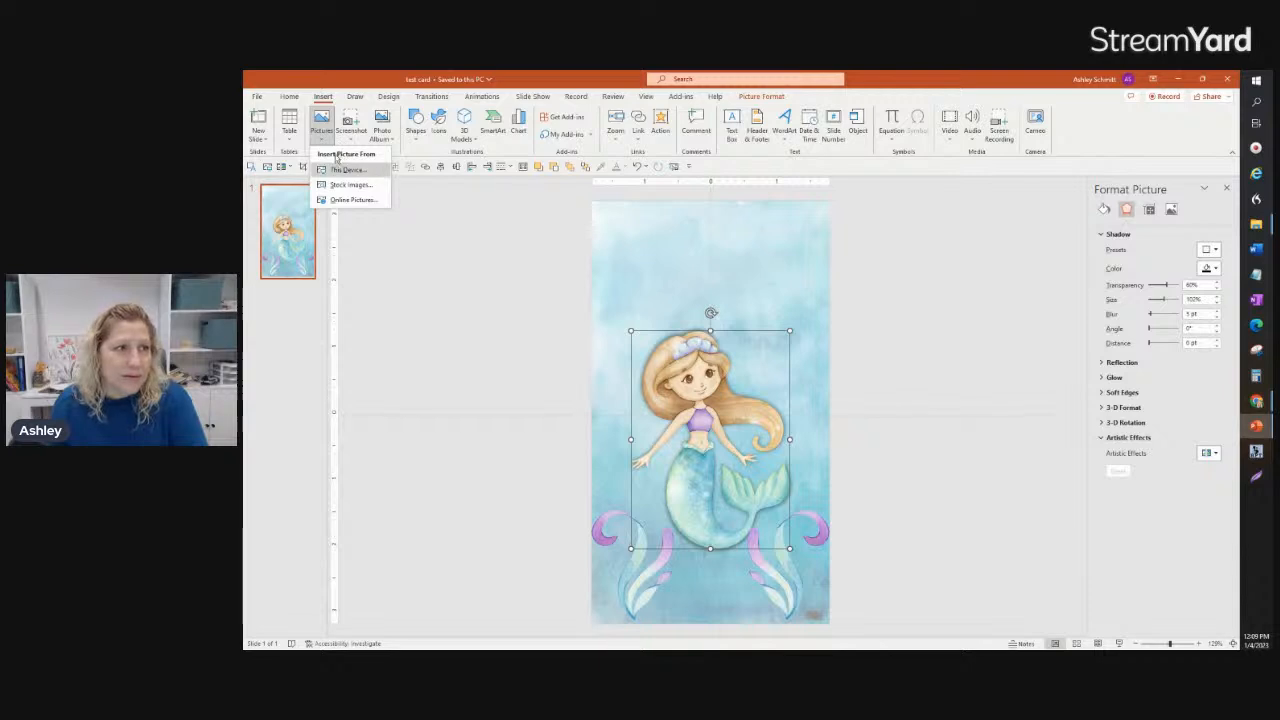
click(341, 171)
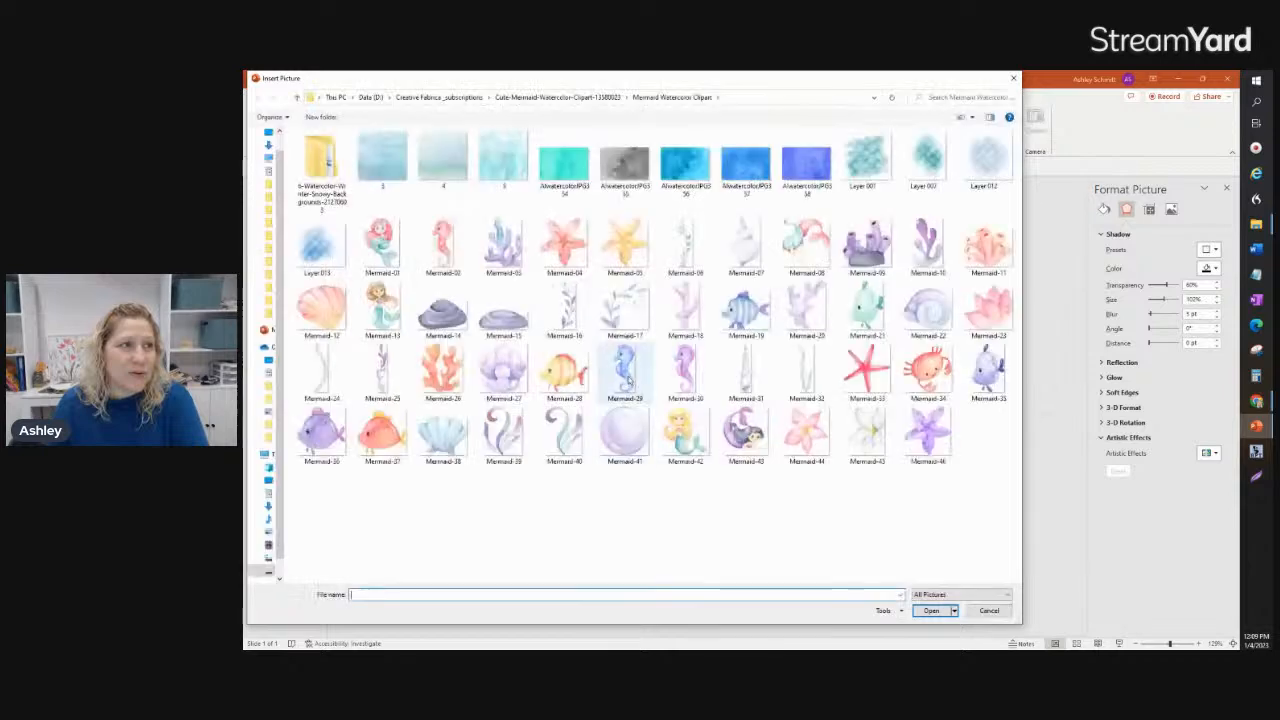
click(624, 376)
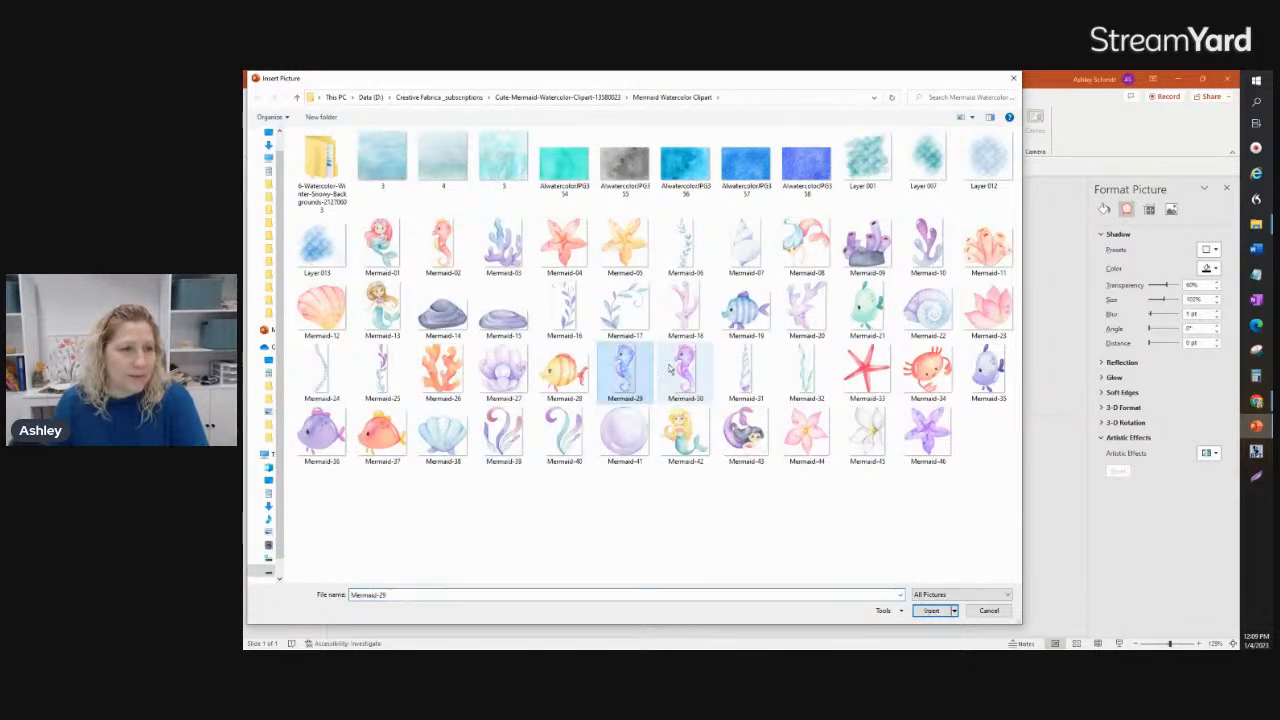
ctrl+click(687, 374)
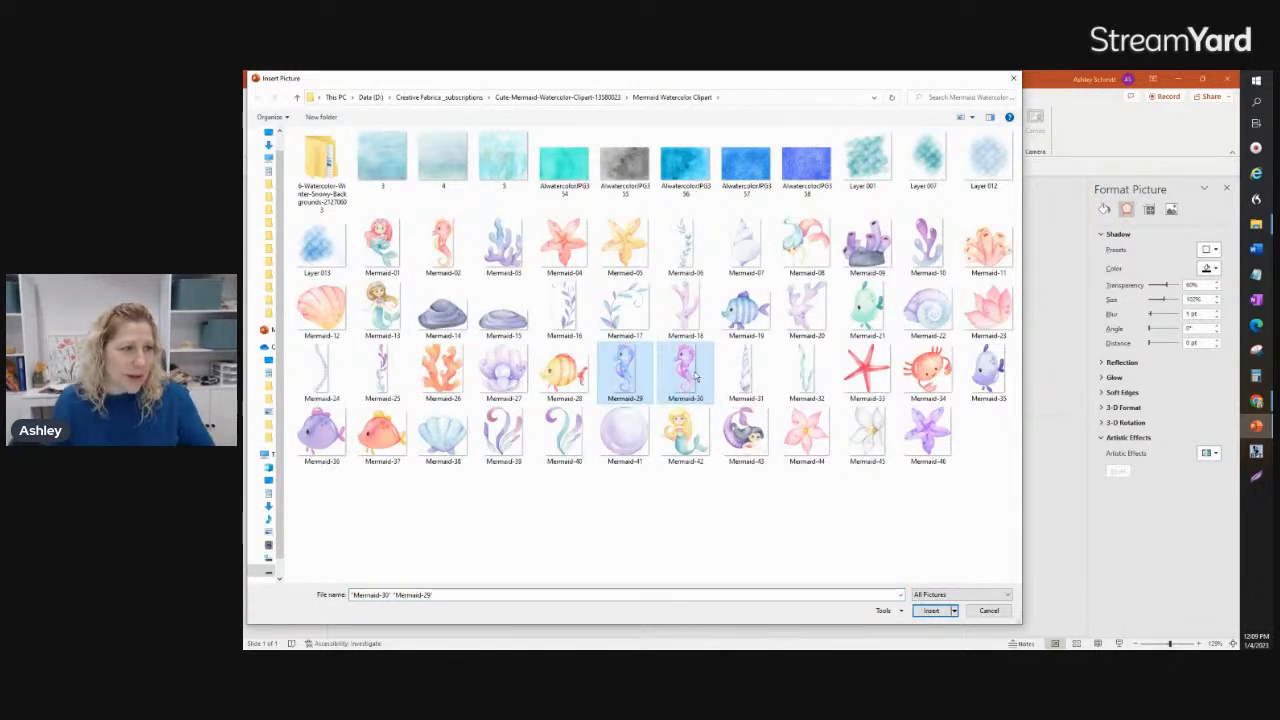
click(931, 612)
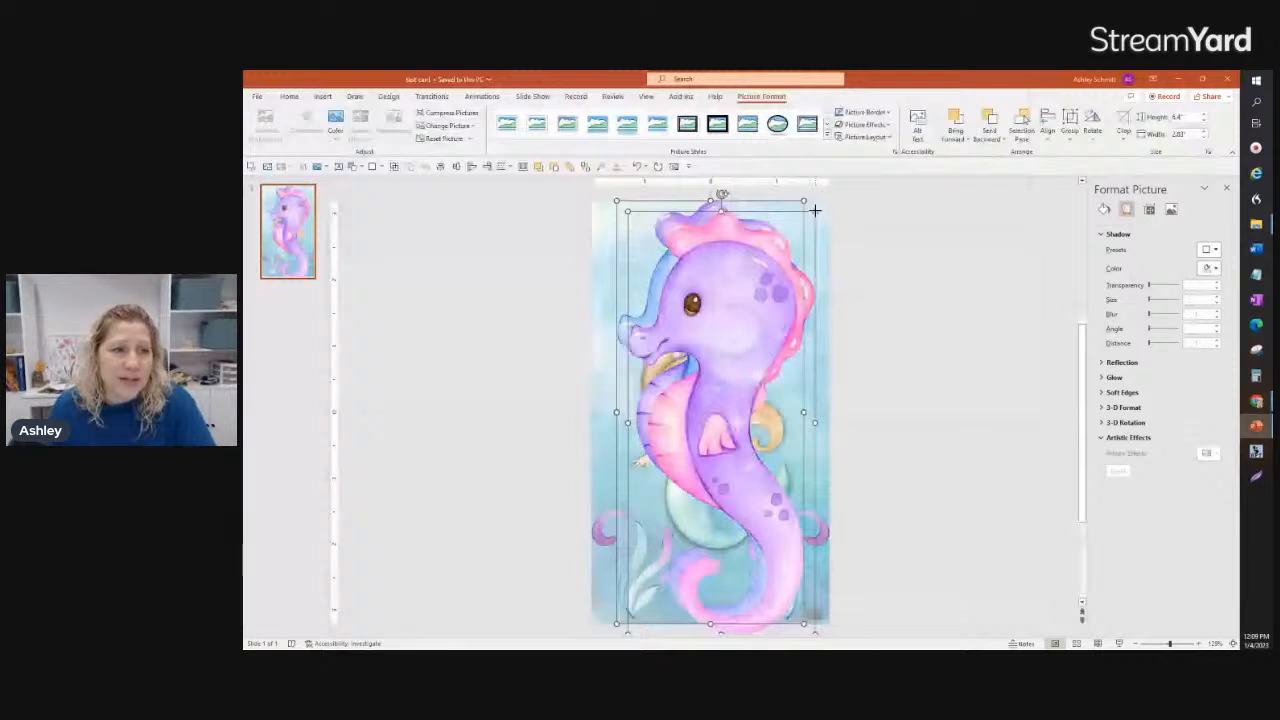
Step: Shrink both seahorses to about 1.57 by 0.7 inches, placing the blue one at the slide's upper left and the purple one at the upper right
drag(815, 211, 767, 264)
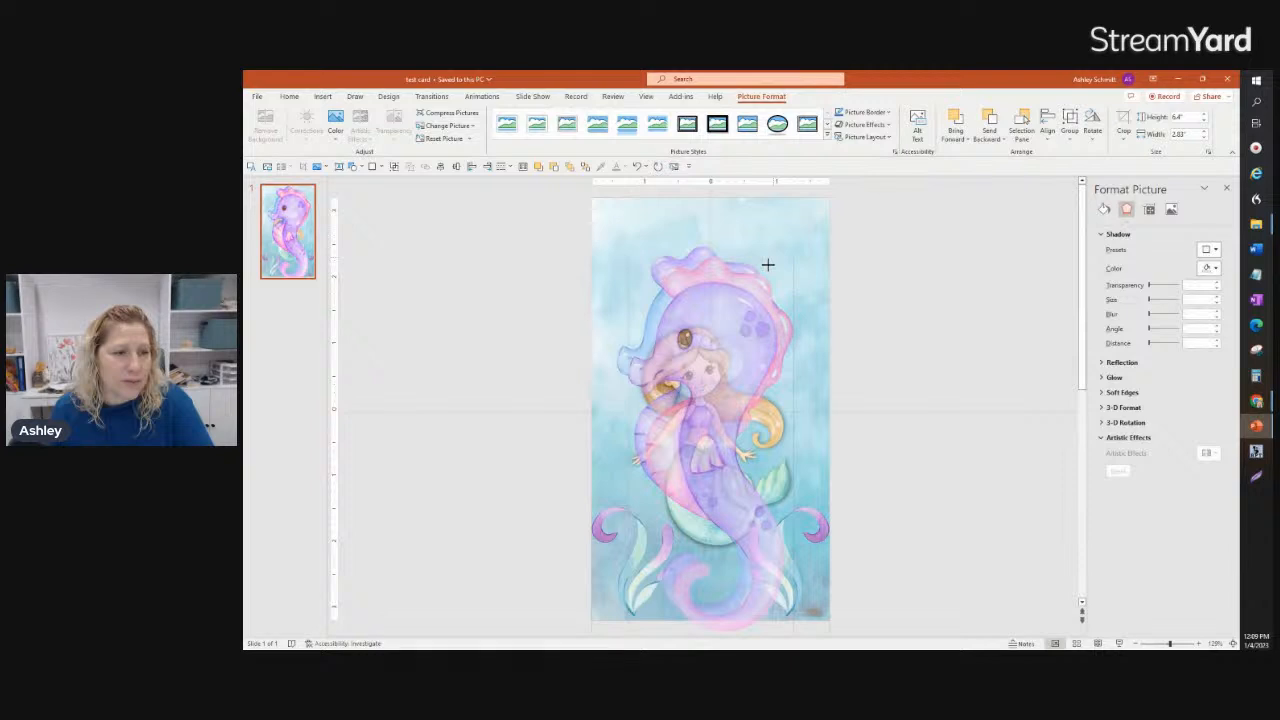
drag(767, 264, 637, 248)
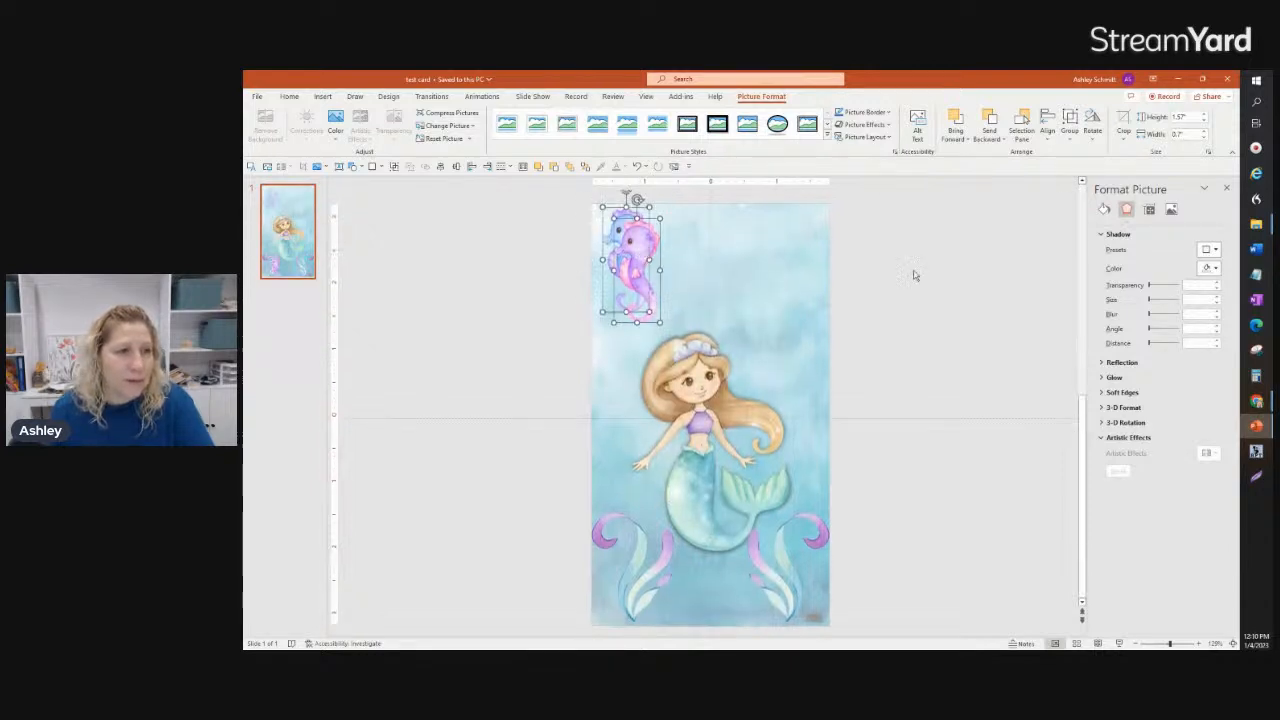
click(965, 289)
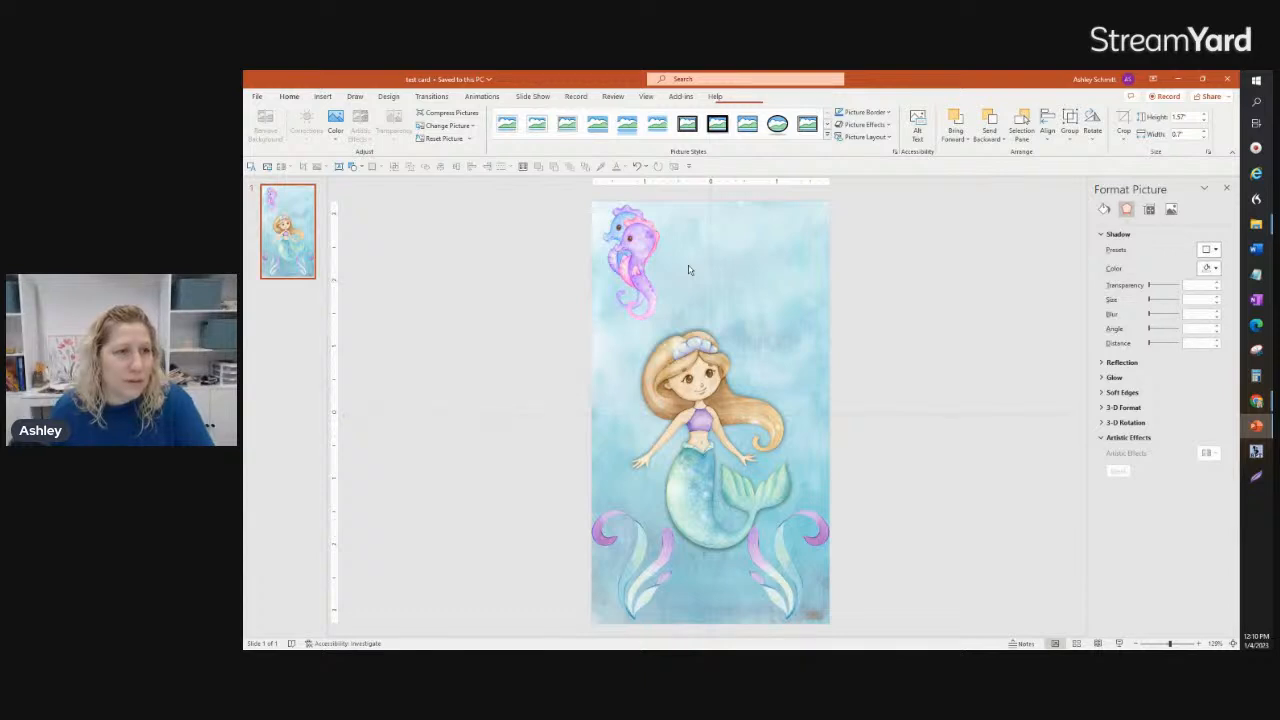
drag(643, 236, 807, 234)
Step: Flip the blue seahorse horizontally and nudge it toward the slide's left edge, level with the purple one
click(613, 236)
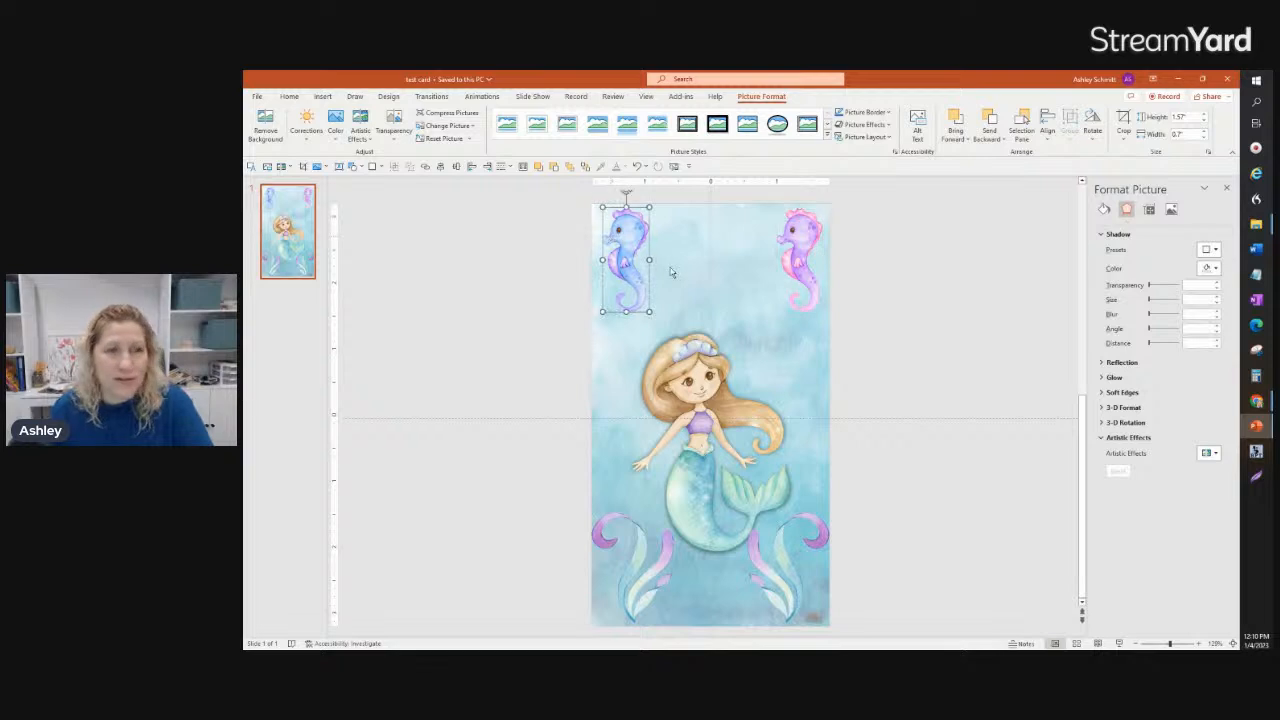
click(1092, 124)
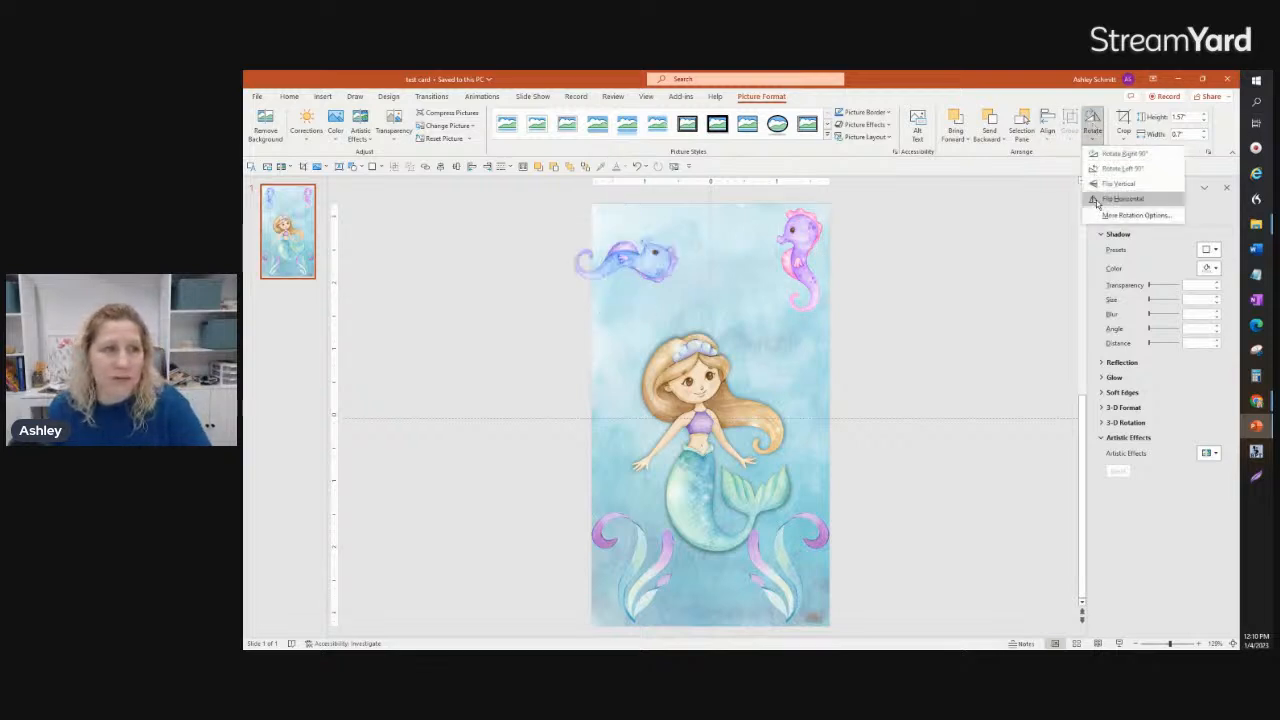
click(1110, 199)
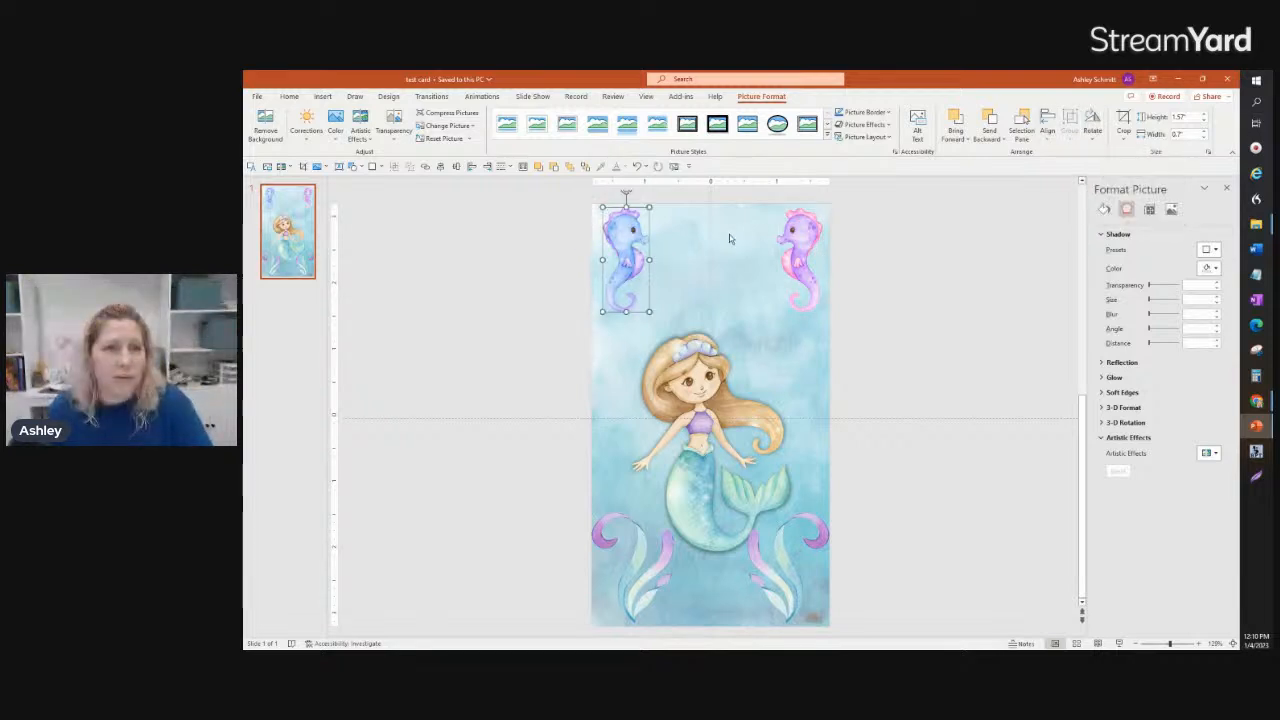
drag(622, 258, 617, 250)
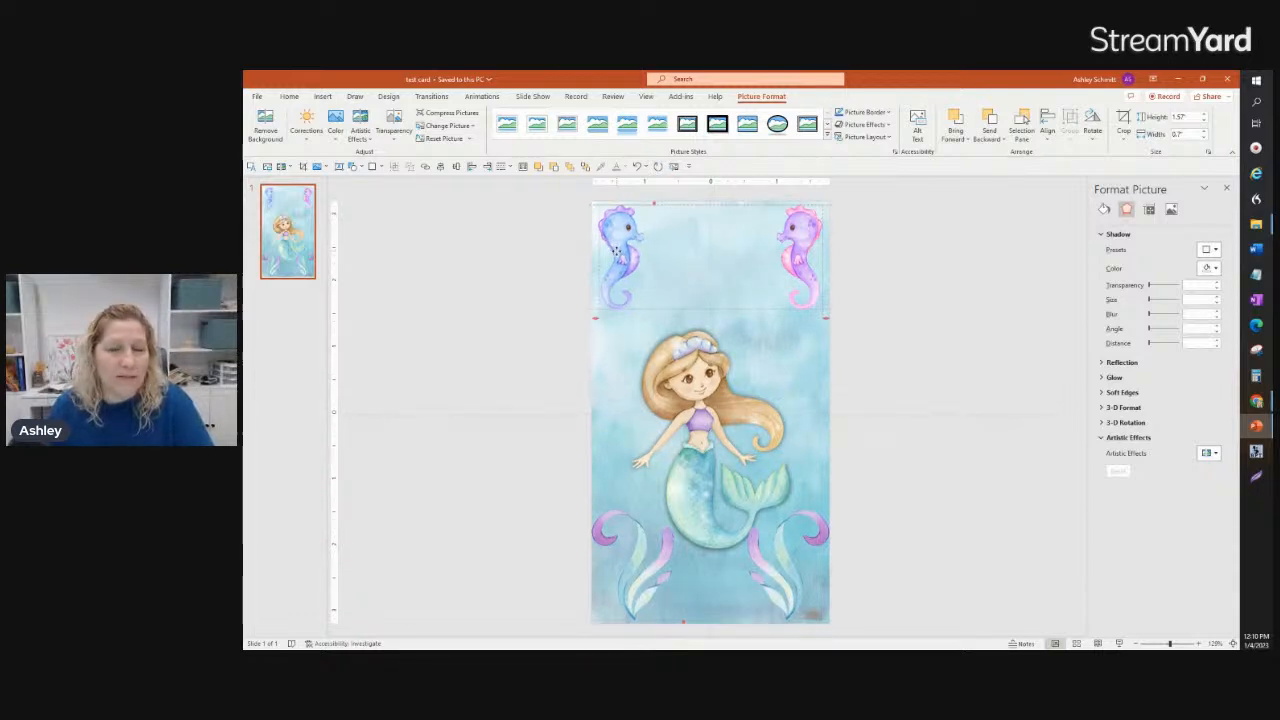
drag(617, 250, 618, 252)
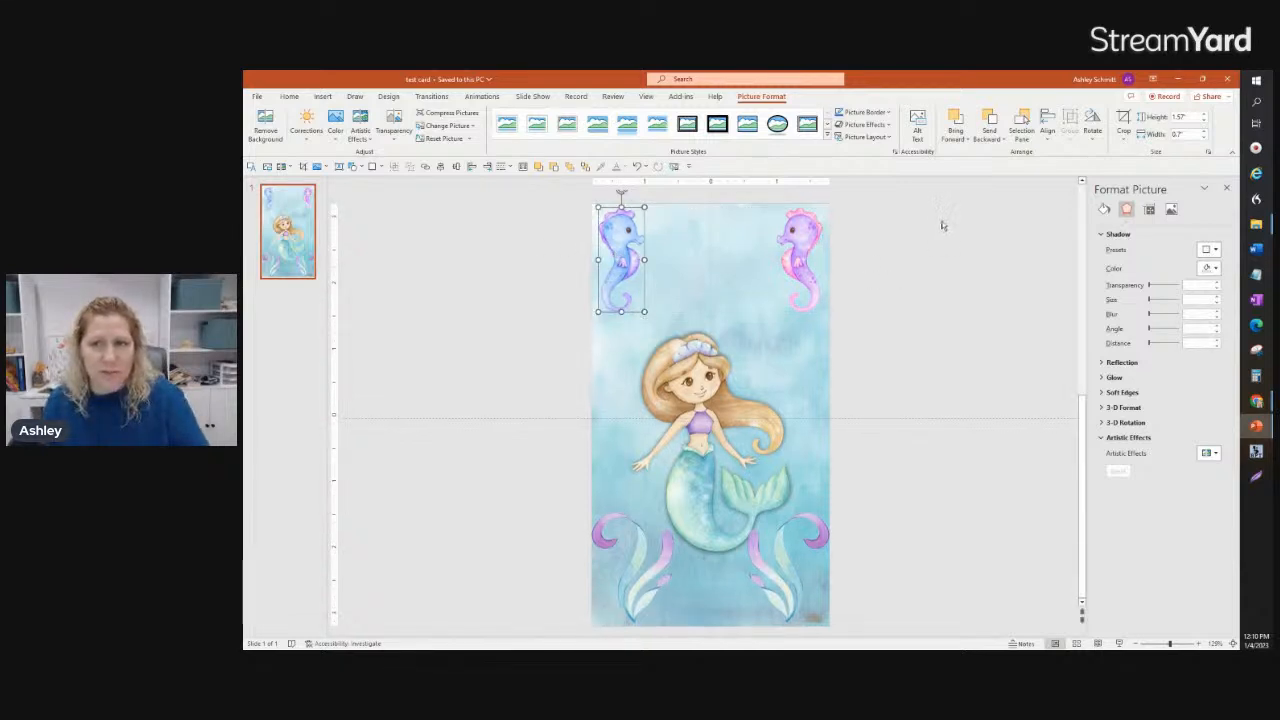
Step: Review the alignment options for the blue seahorse, and select the purple seahorse
click(1048, 128)
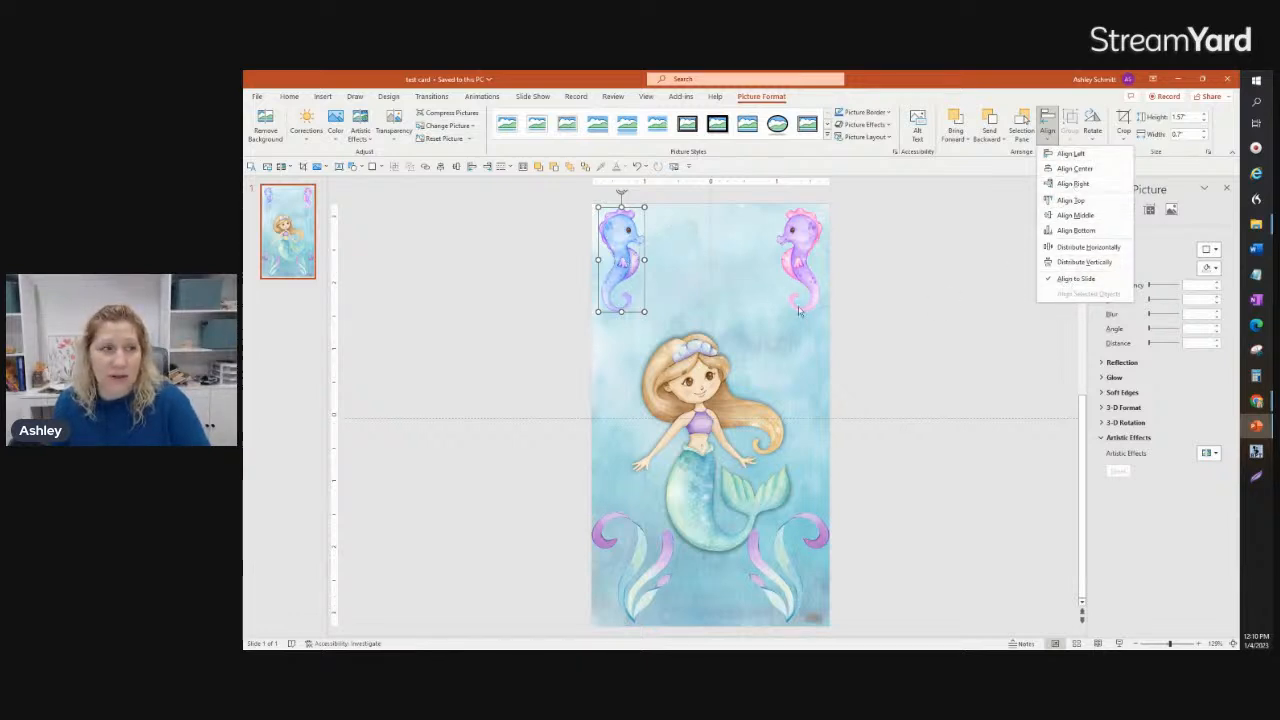
click(817, 267)
click(805, 260)
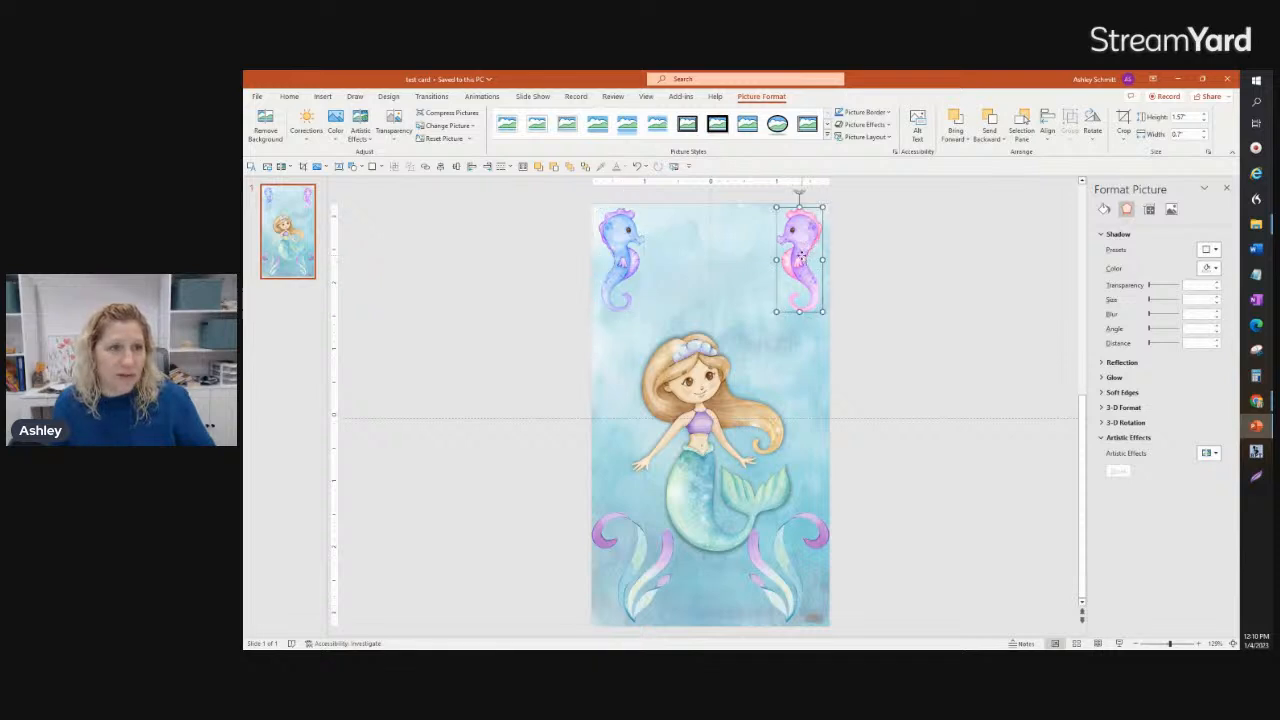
Step: Select both seahorses, try aligning them by their horizontal centers, and undo that alignment
shift+click(622, 259)
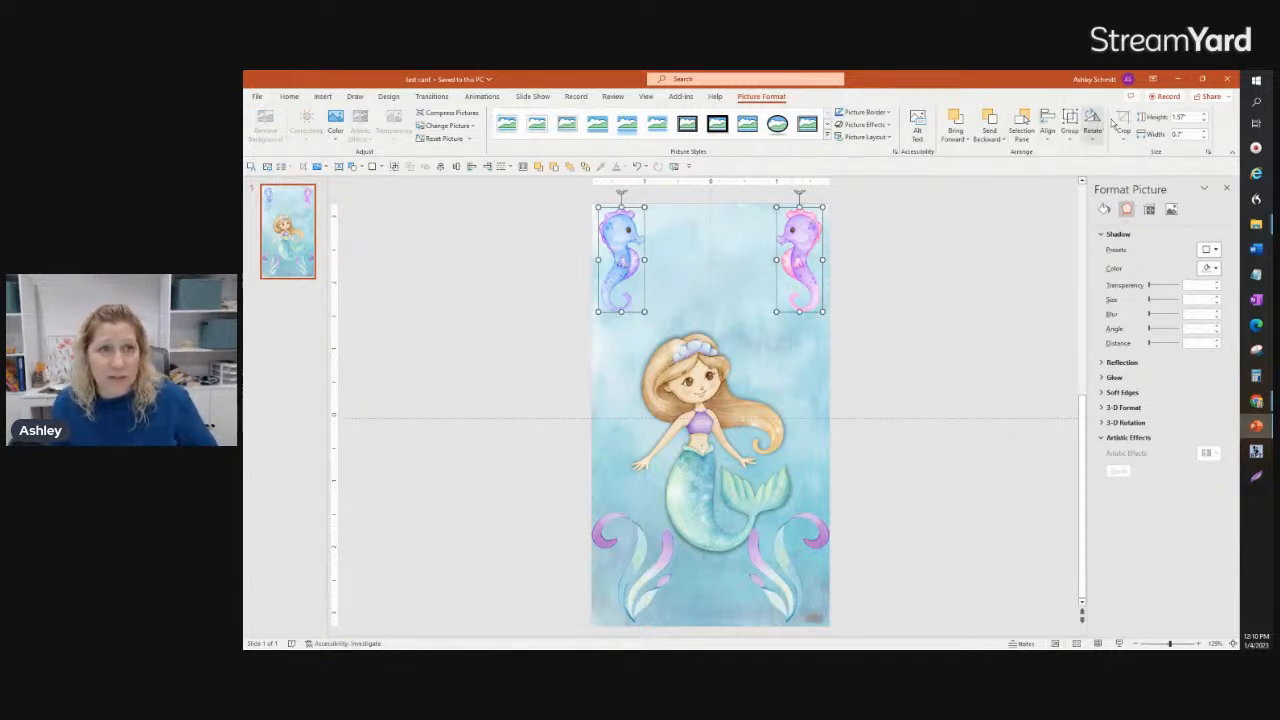
click(1047, 126)
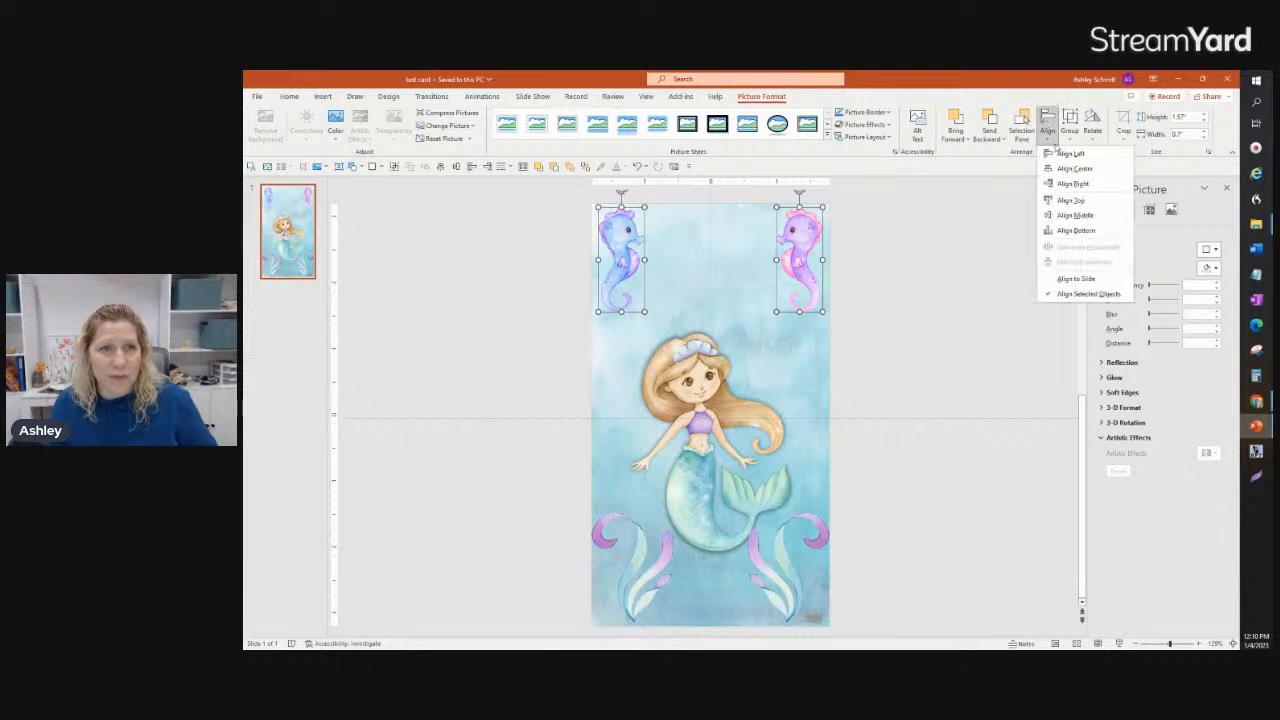
click(1062, 169)
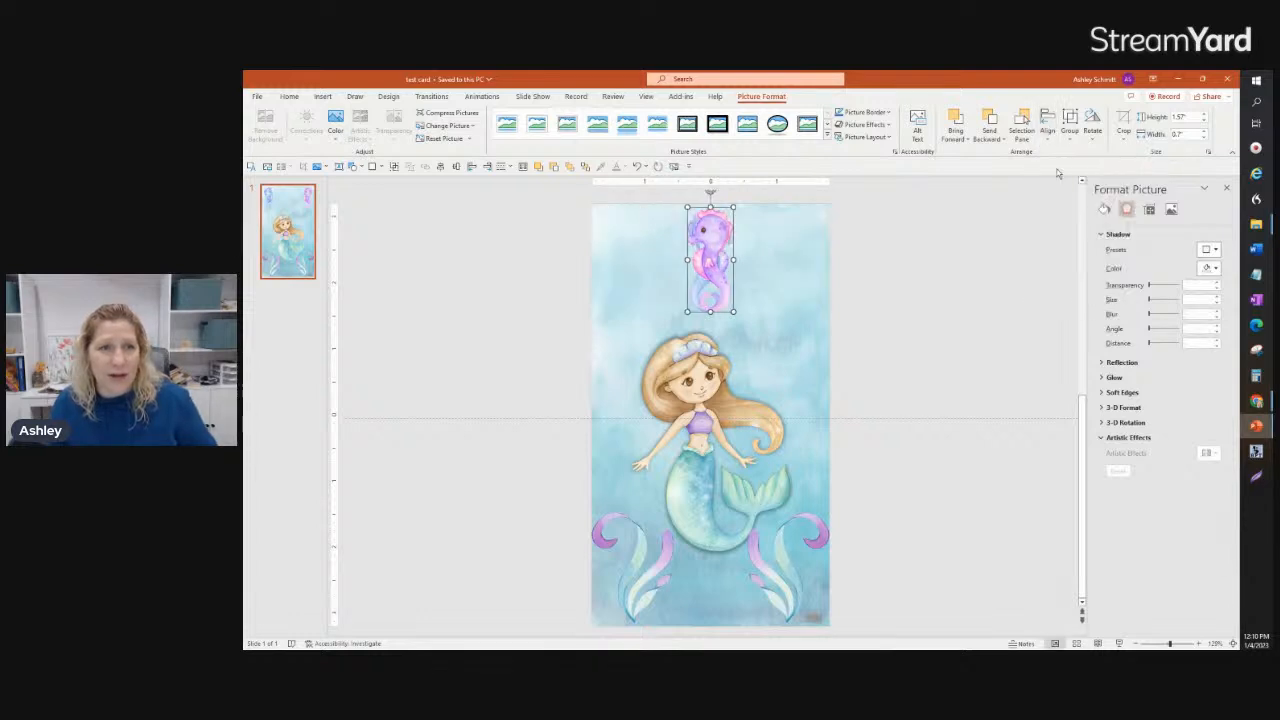
click(1049, 132)
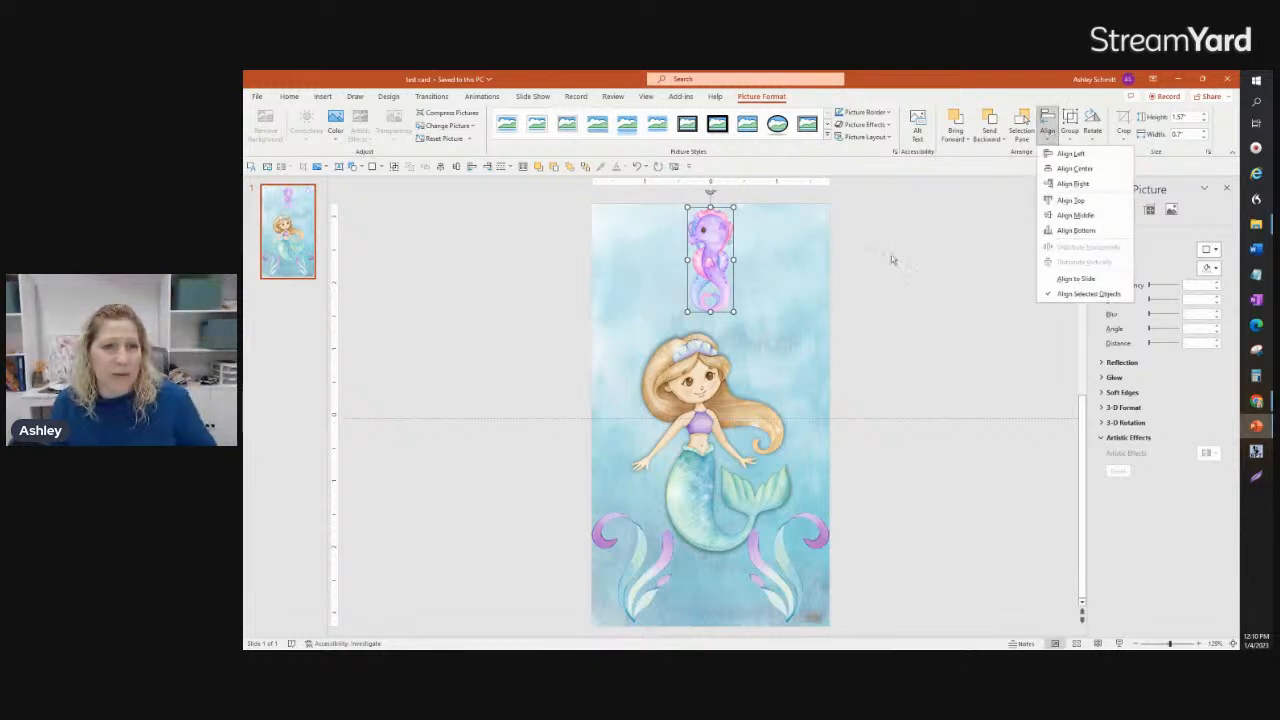
click(637, 167)
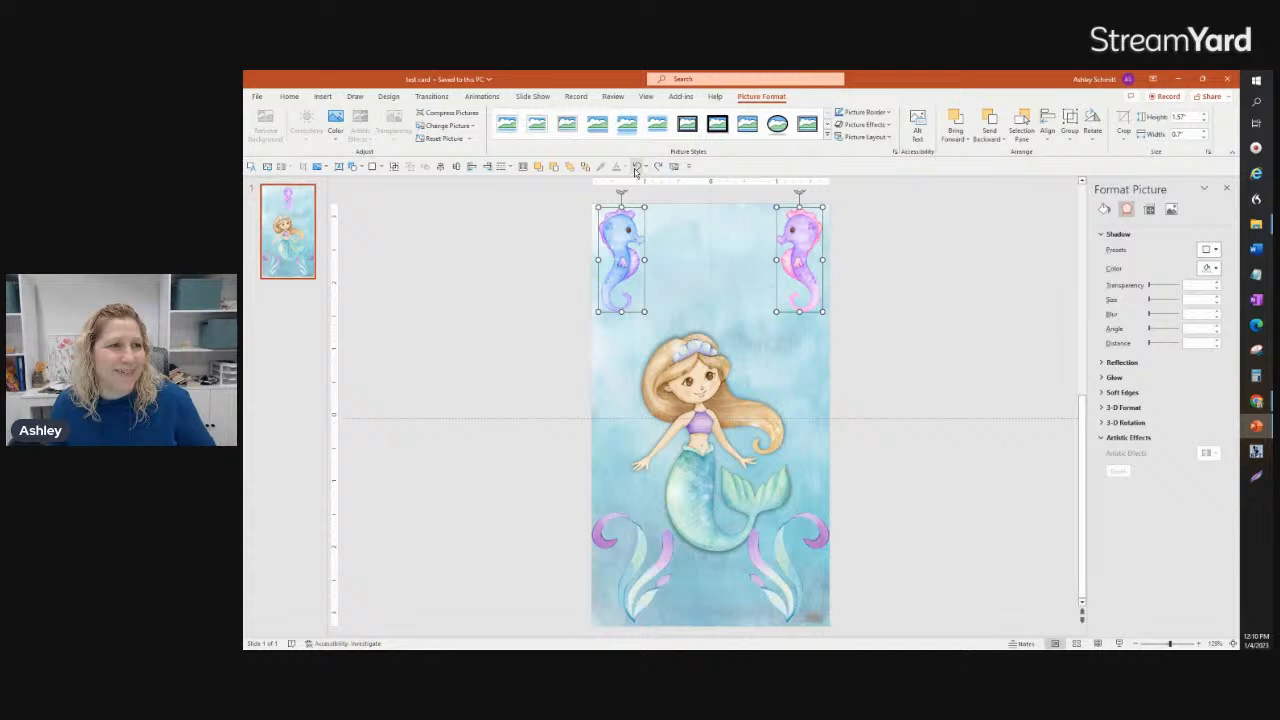
Step: Align the two selected seahorses with each other by their vertical middles and deselect them
click(1049, 126)
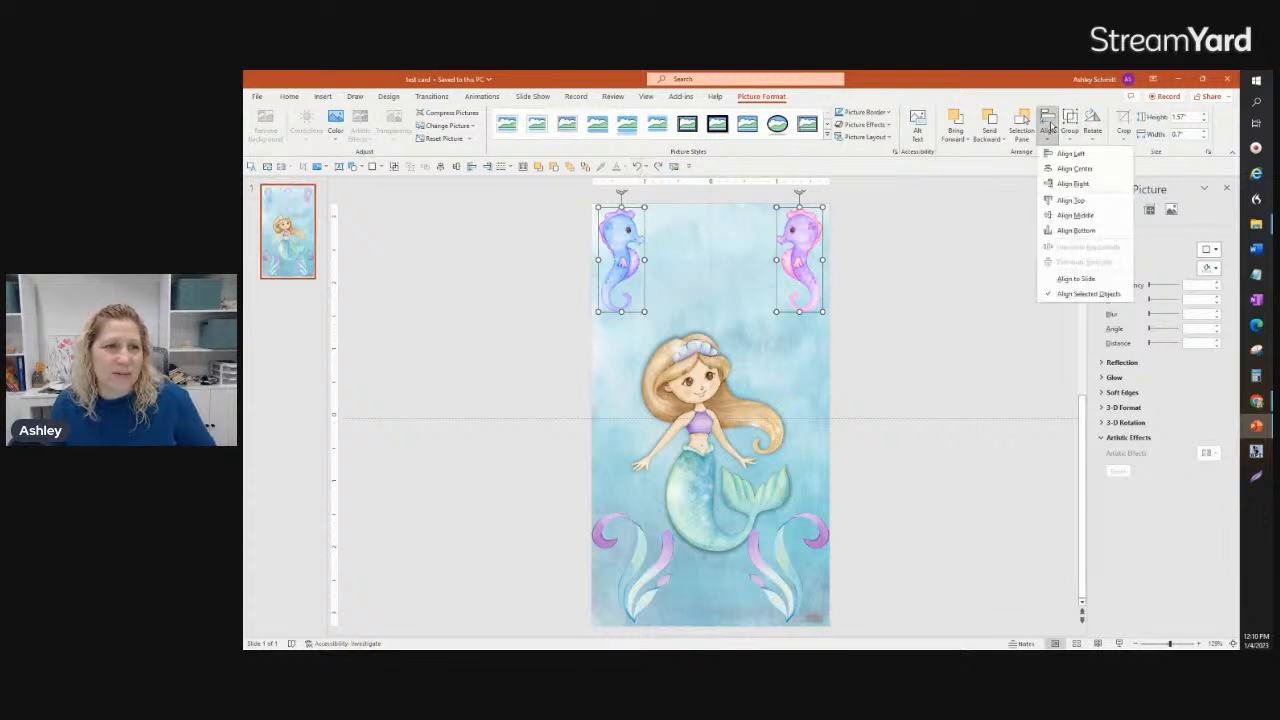
click(1066, 217)
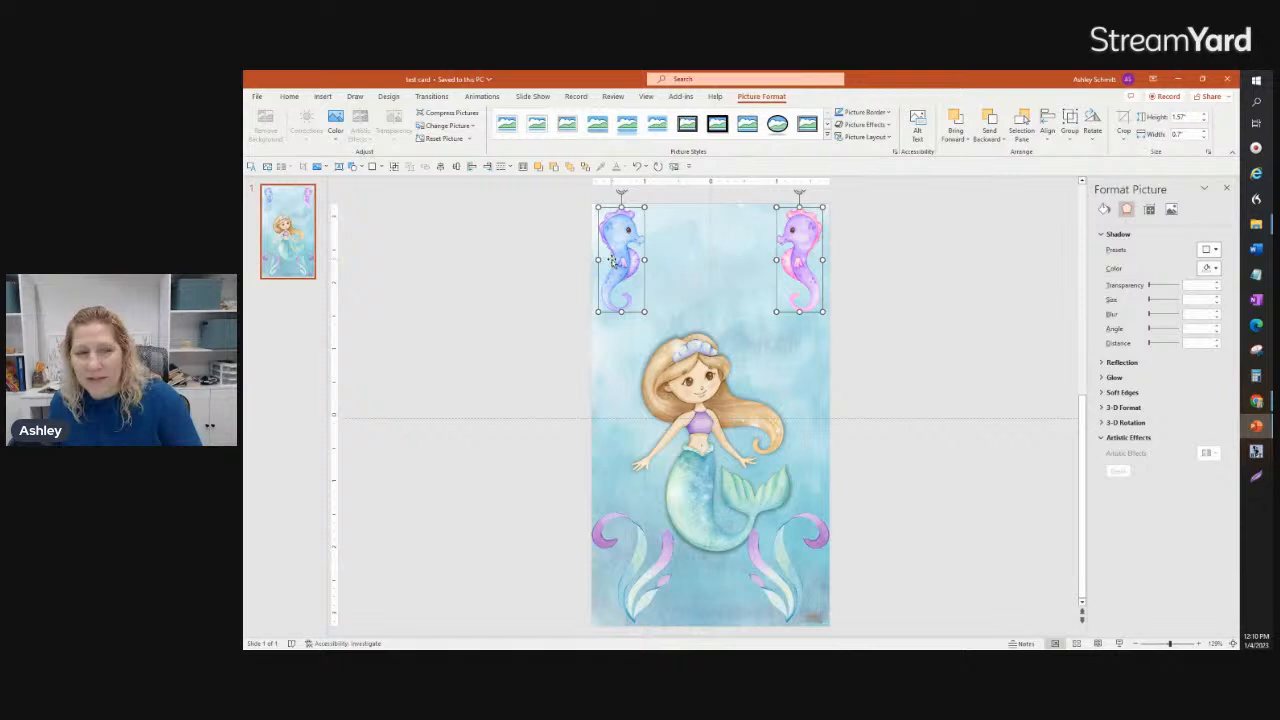
click(917, 260)
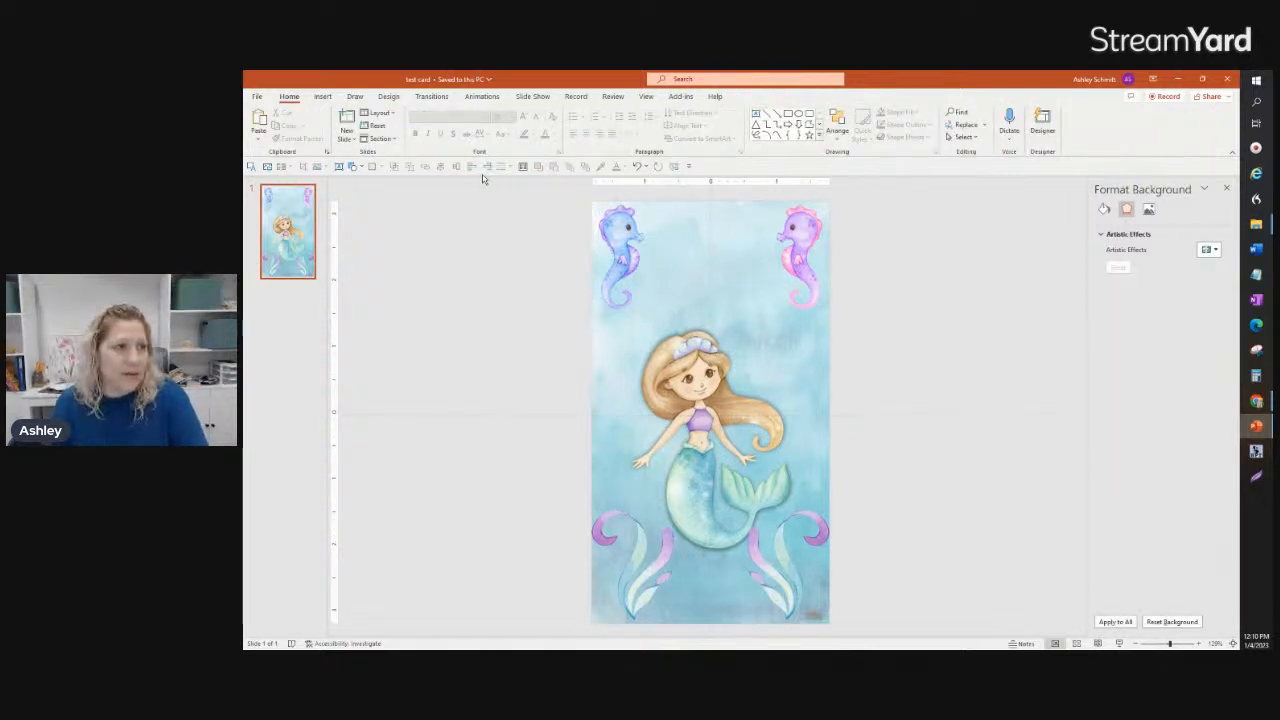
Step: Draw a text box between the two seahorses and enter "Happy Birtday" as its first line
click(323, 96)
click(731, 125)
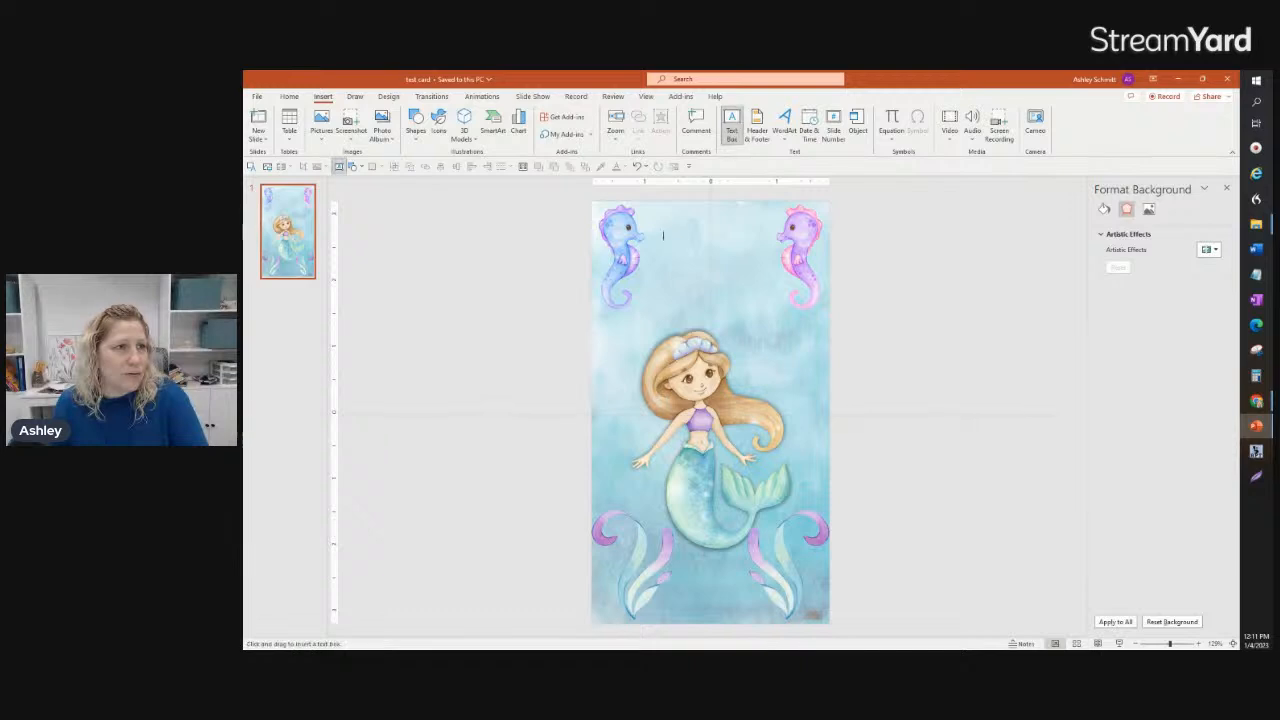
drag(662, 230, 776, 302)
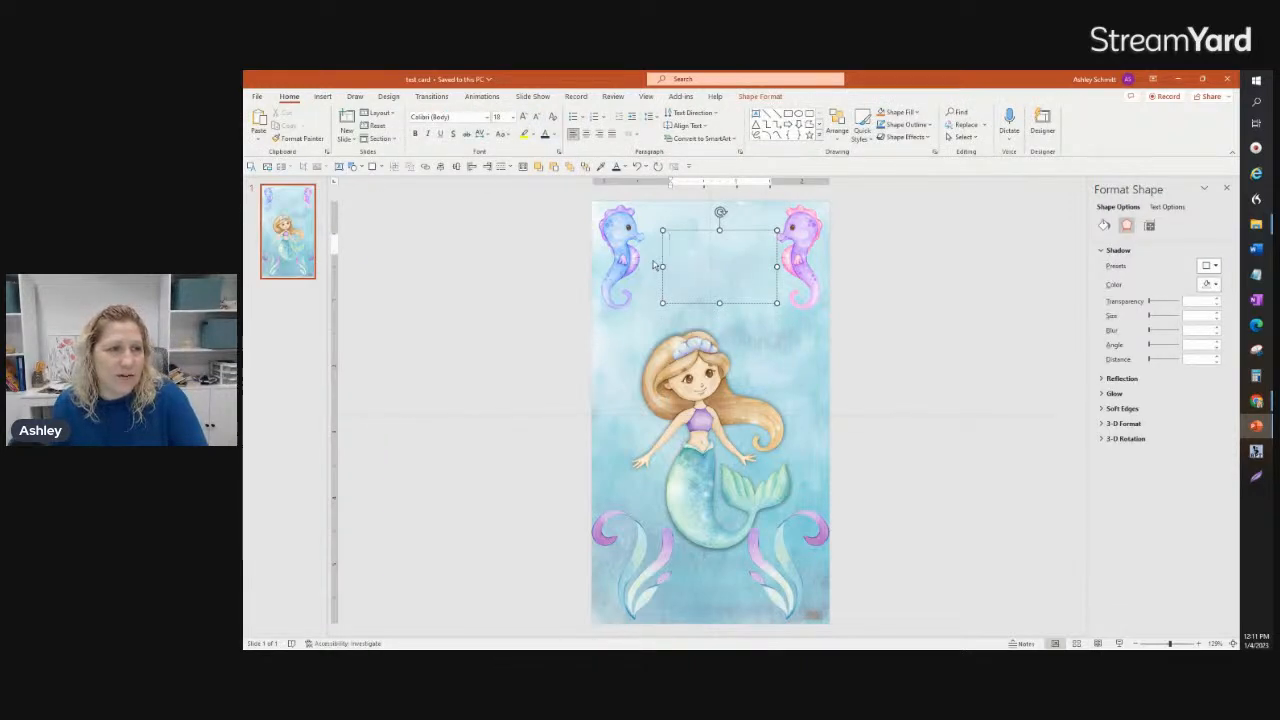
text(Happy)
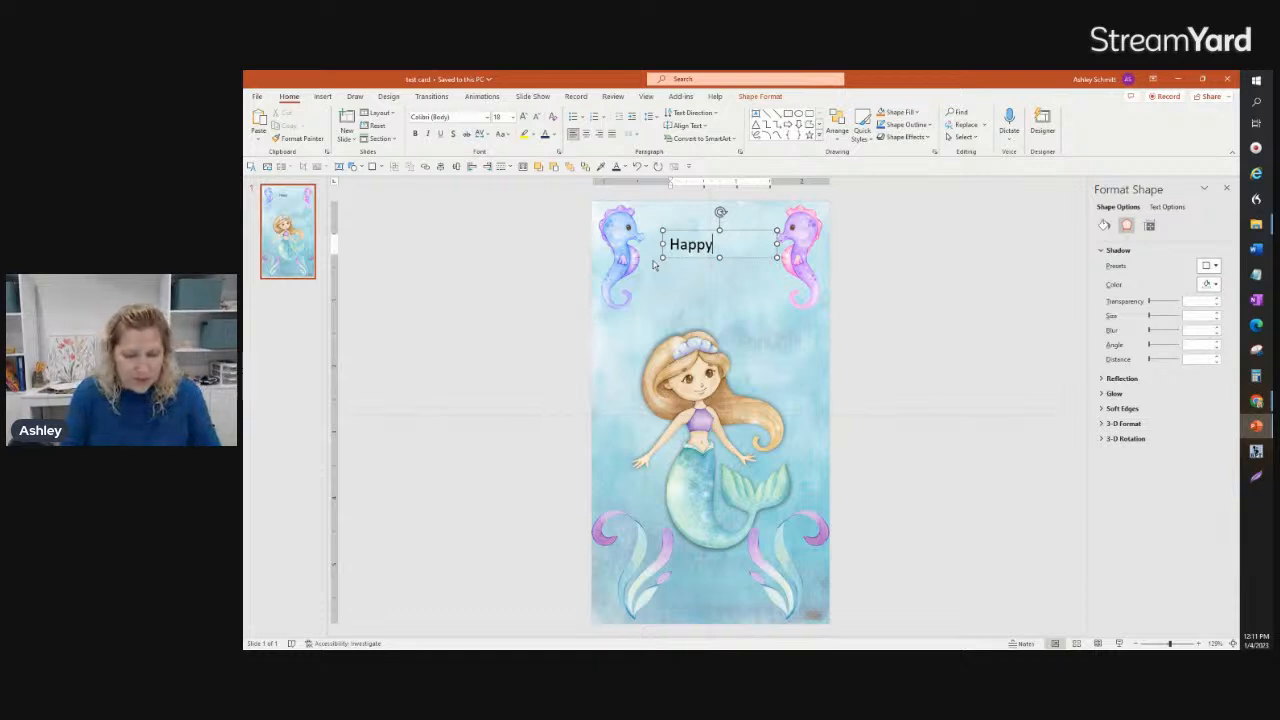
text( Birt)
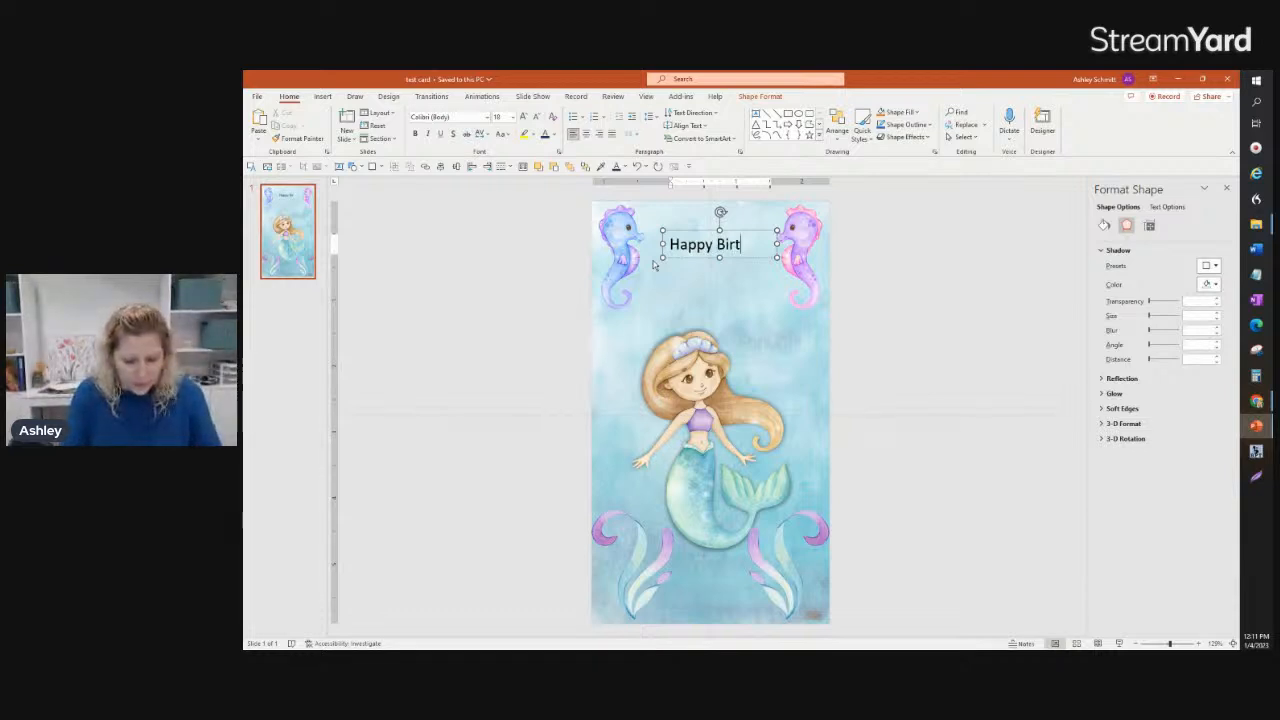
text(day)
key(Return)
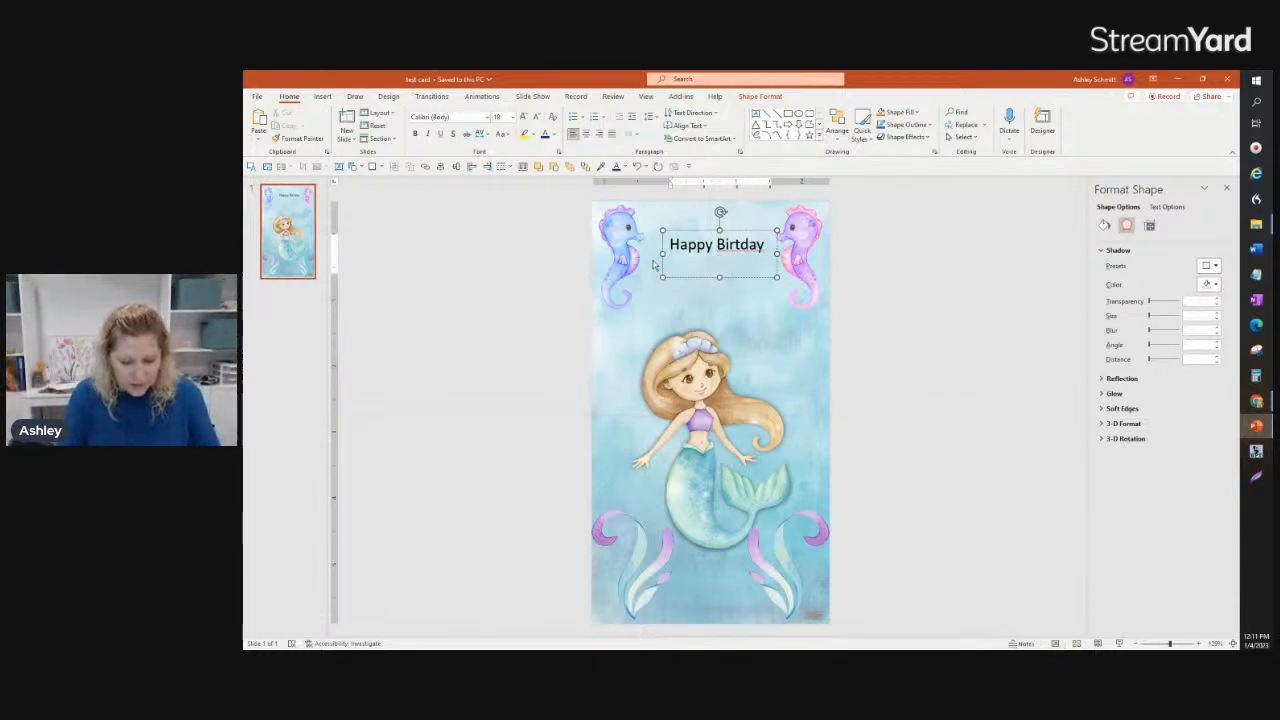
Step: Enter "To My Little Mermaid" below the first line of the greeting, correcting the typing slips in "Mermaid"
text(To My)
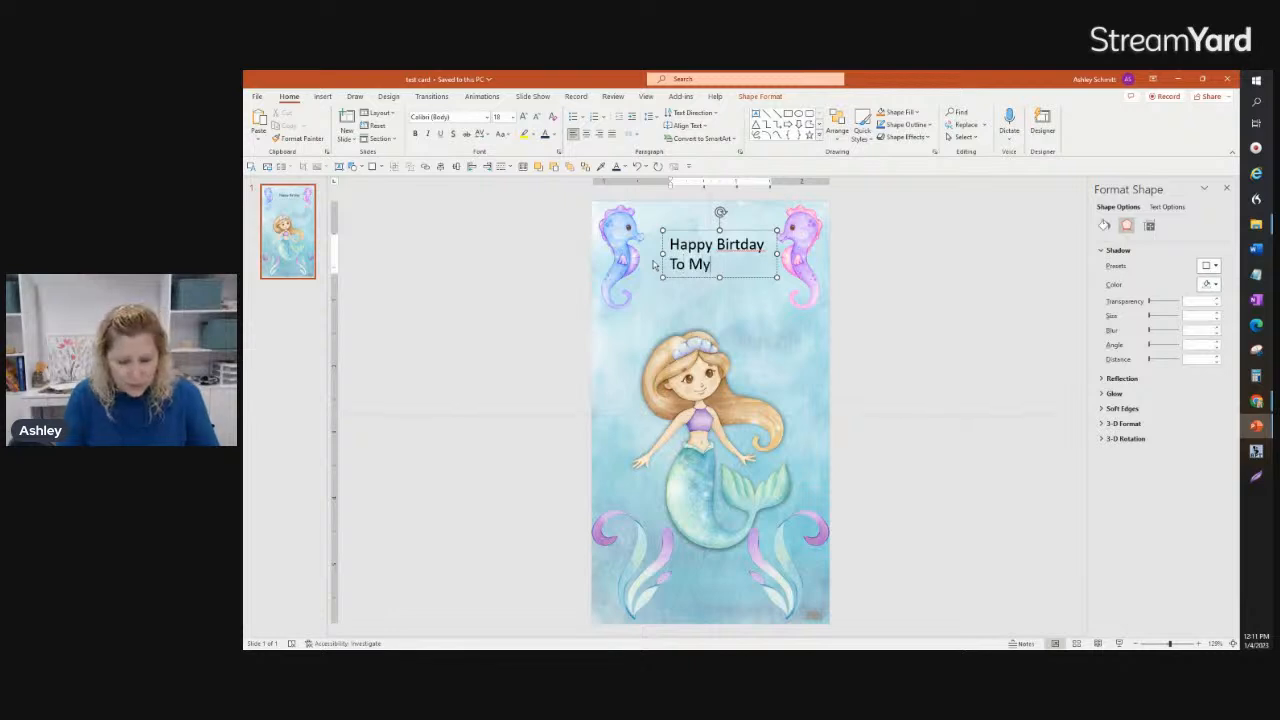
text( Li)
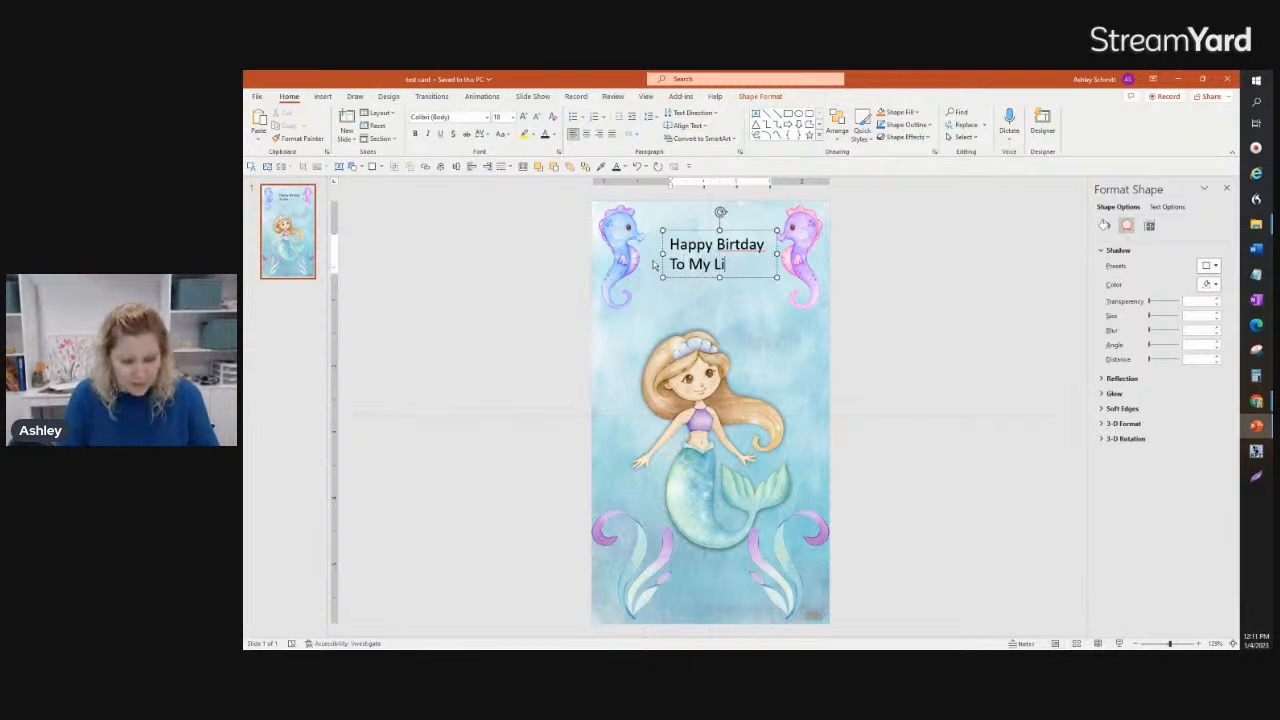
text(ttle Mermkaid)
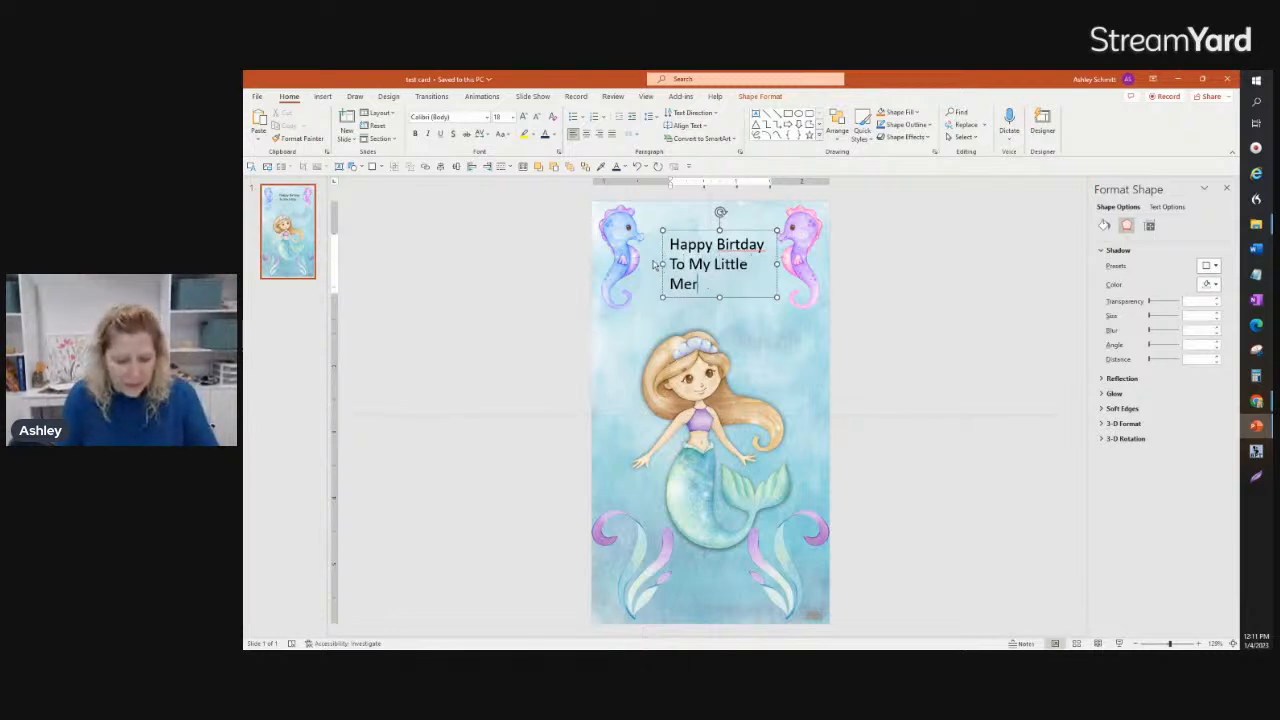
key(BackSpace)
key(BackSpace)
key(BackSpace)
key(BackSpace)
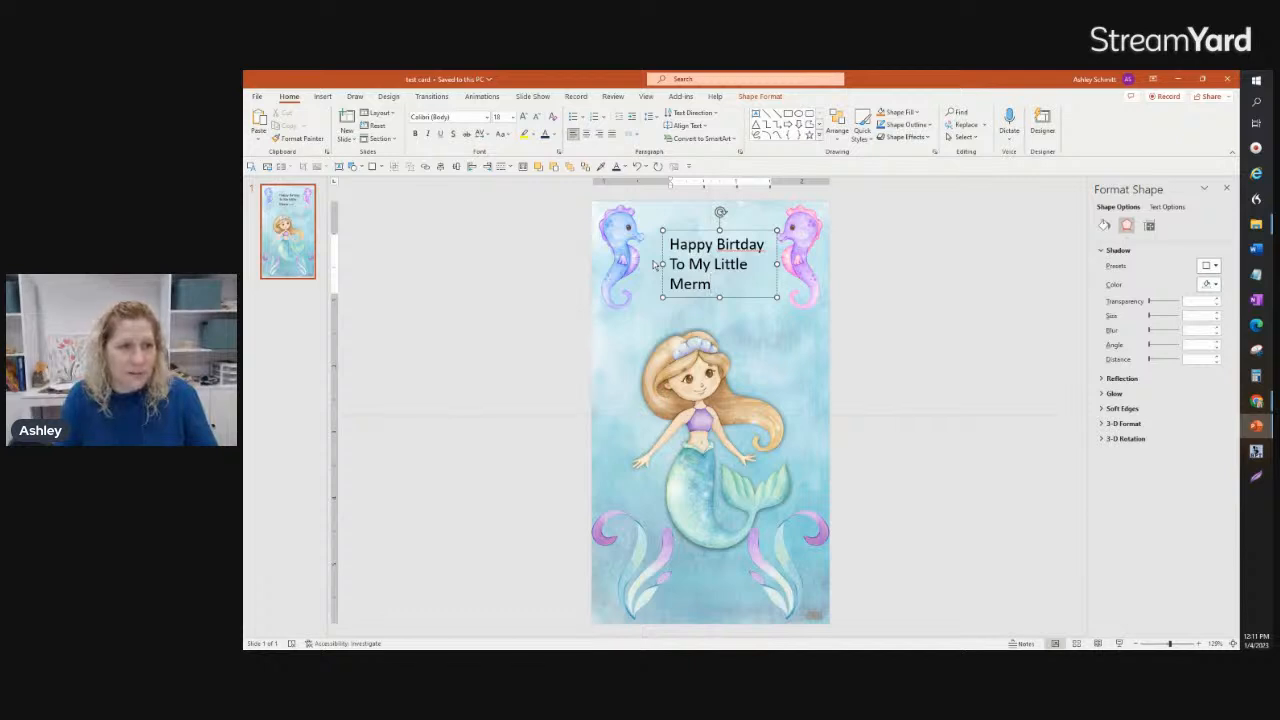
text(id)
key(BackSpace)
key(BackSpace)
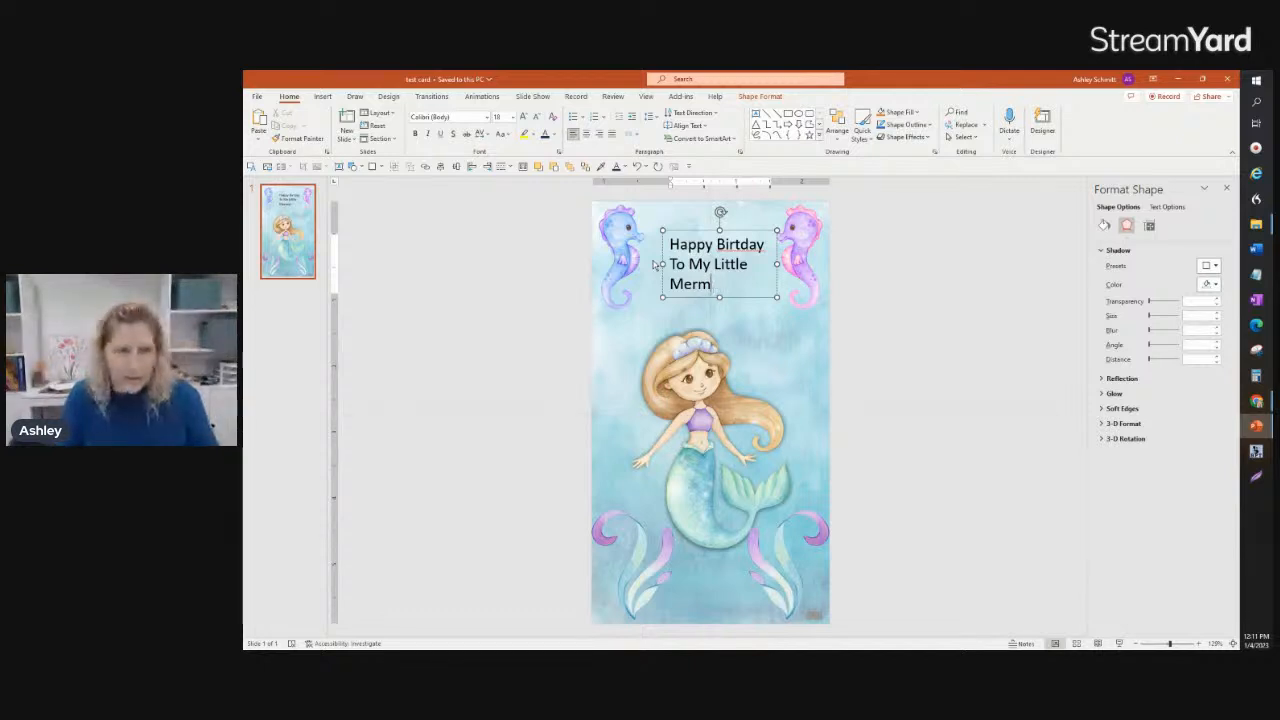
text(aid)
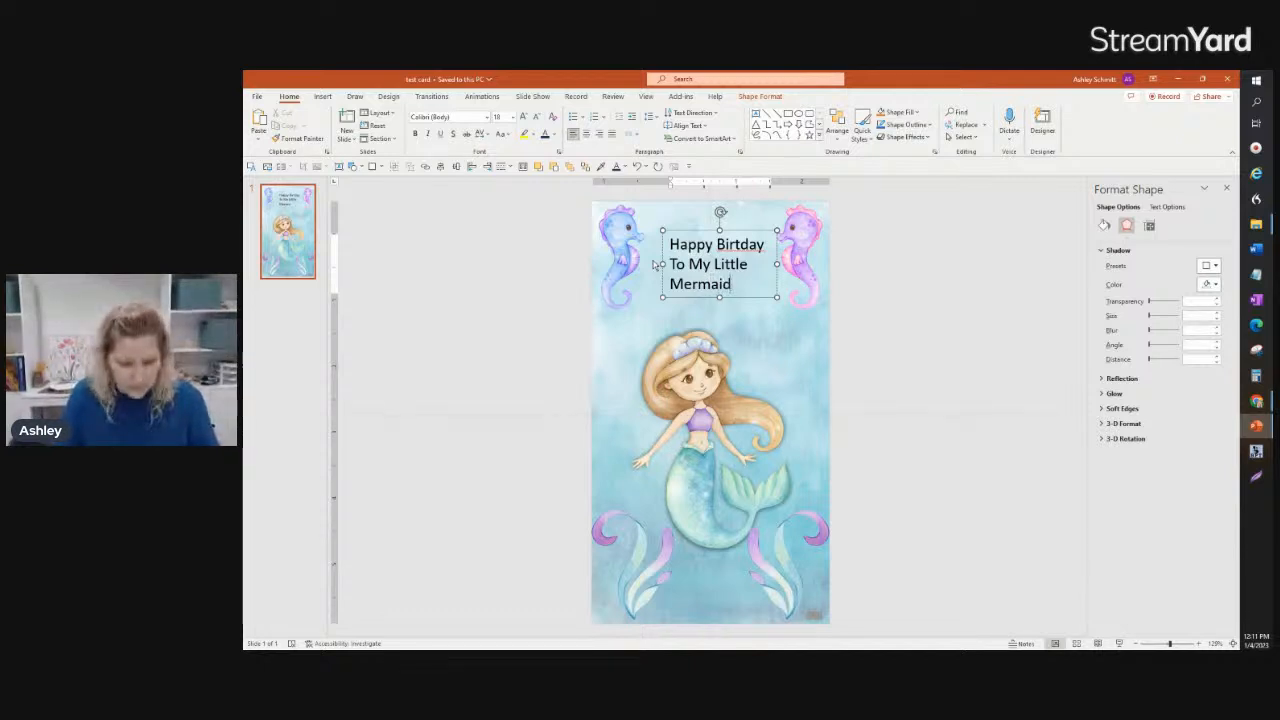
Step: Correct "Birtday" to "Birthday" and replace the word "Little" with "Cute" in the greeting
click(736, 244)
text(h)
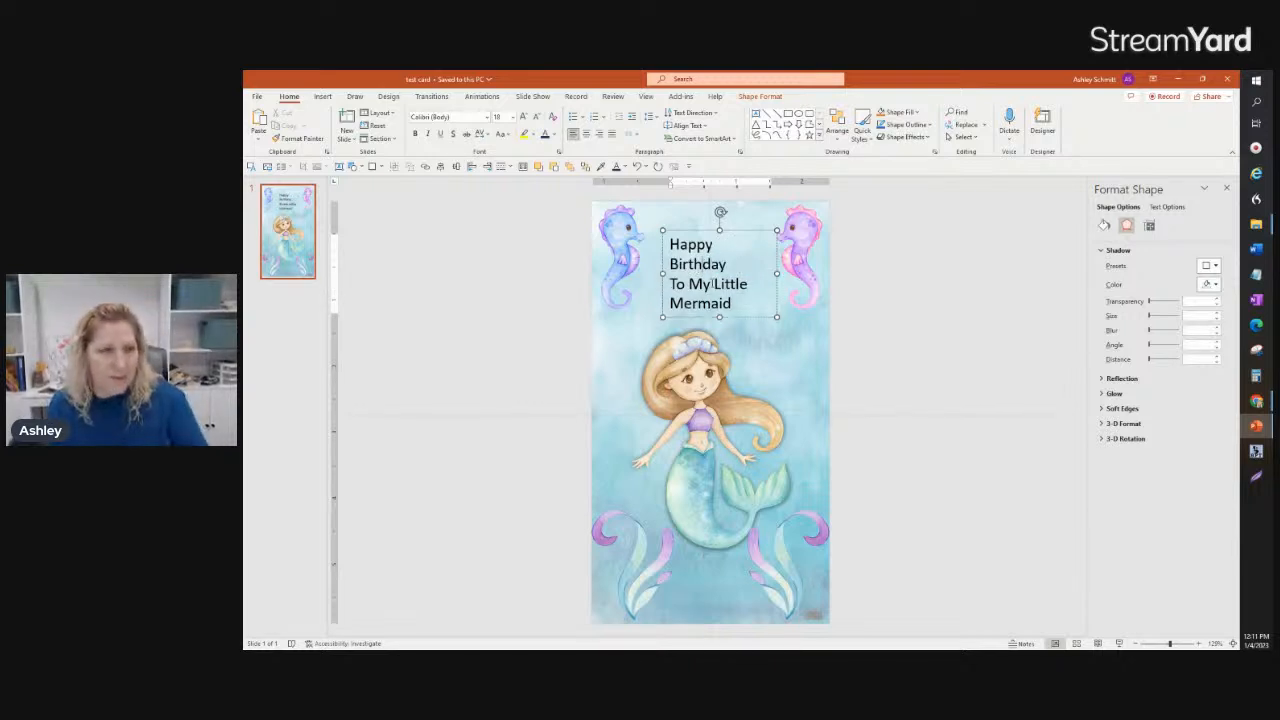
drag(714, 284, 749, 285)
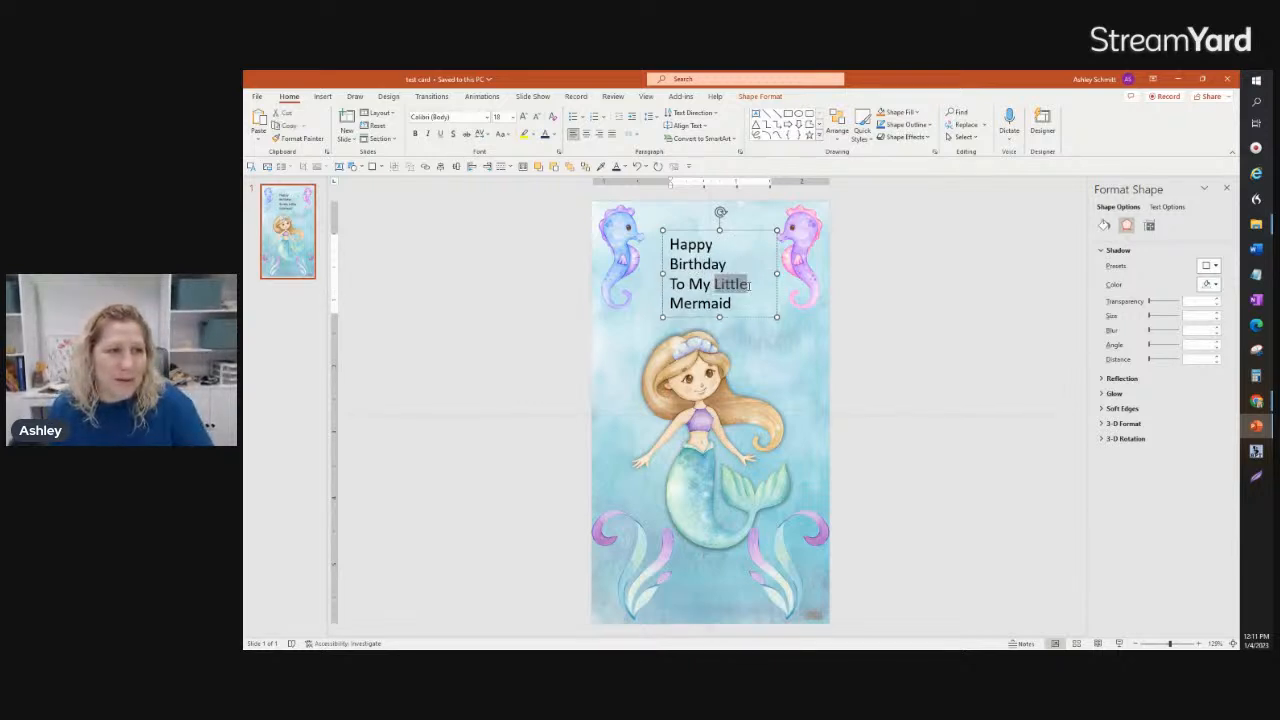
key(BackSpace)
text(Cute)
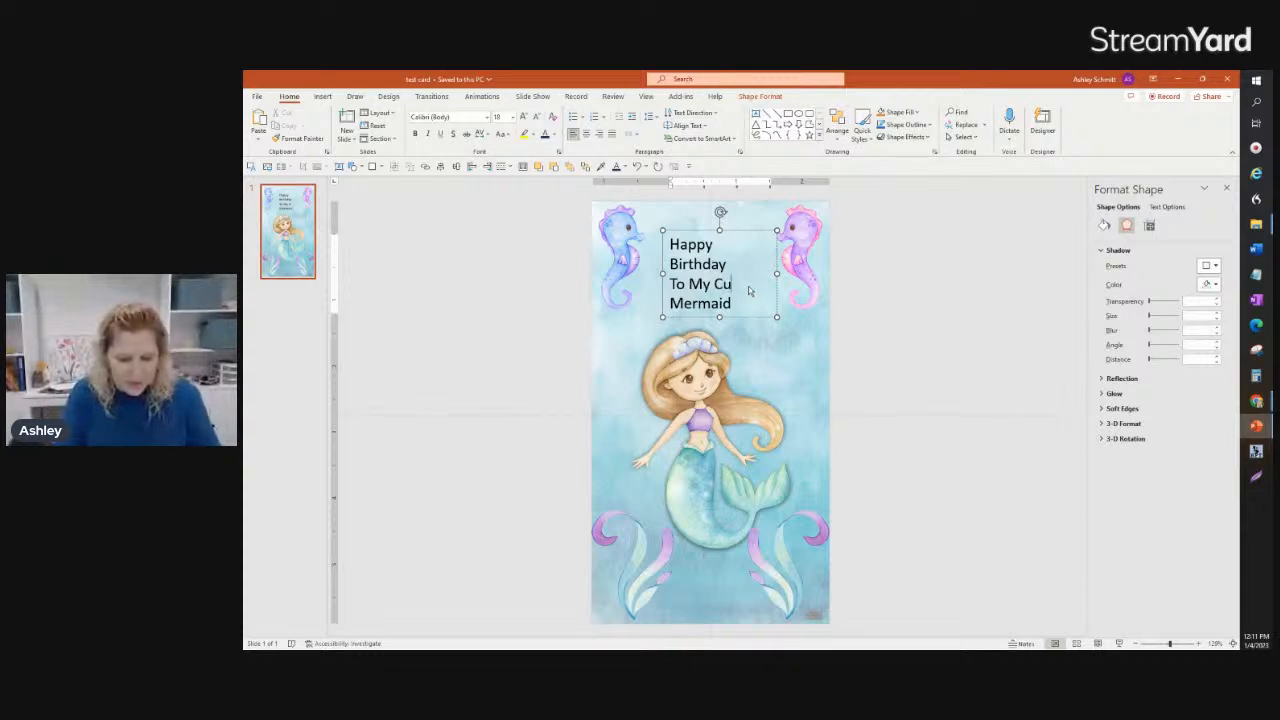
Step: Move the greeting text box slightly up and to the left between the seahorses, and center its text
click(740, 230)
drag(740, 230, 735, 222)
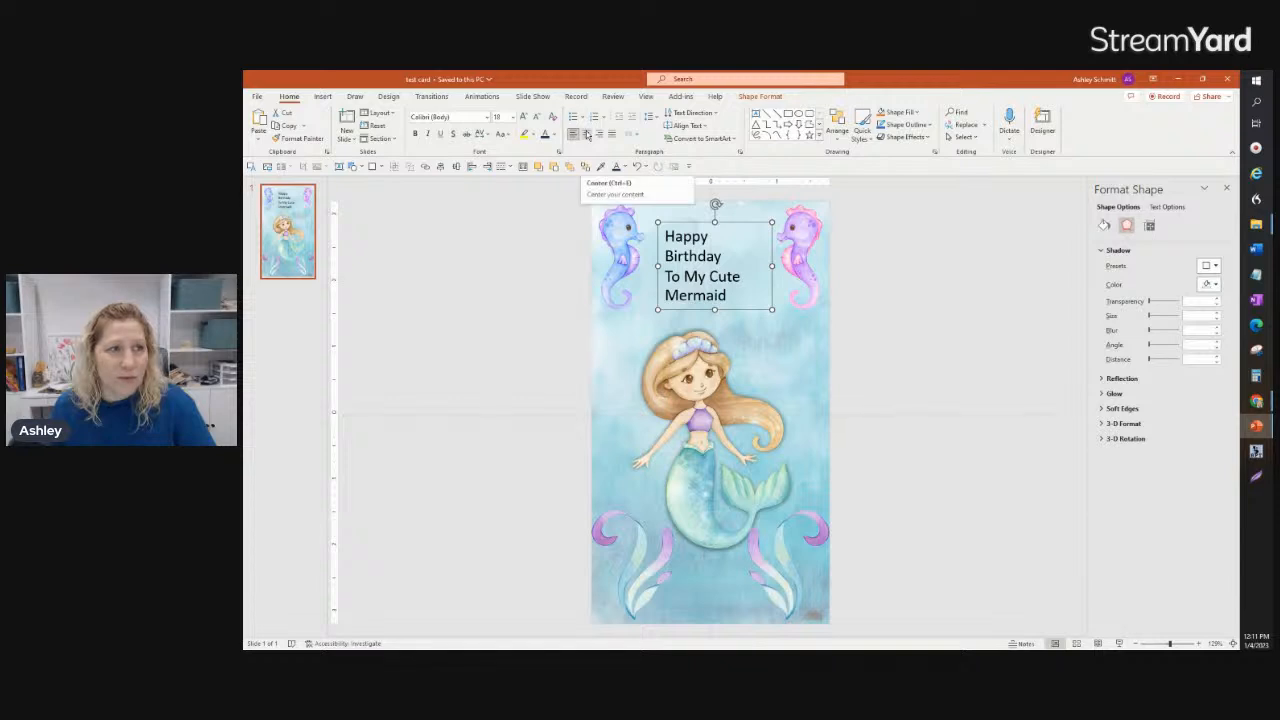
click(586, 134)
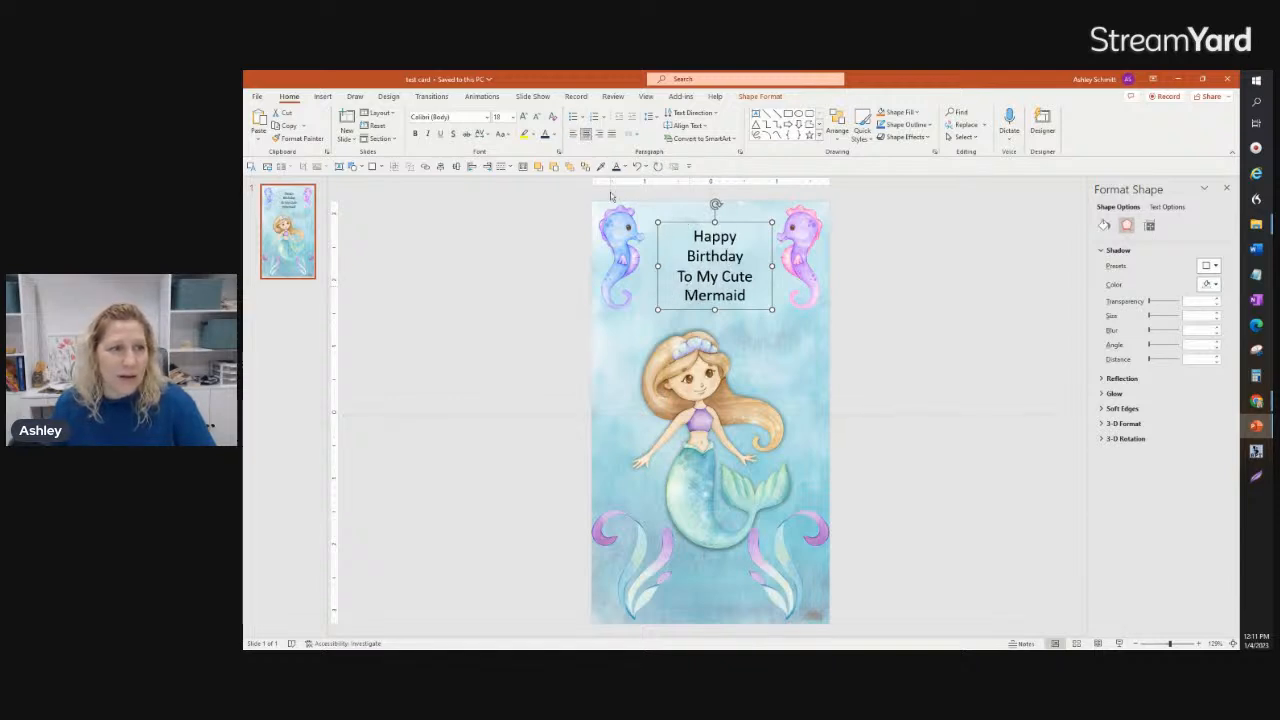
Step: Make the words "To My" lowercase in the greeting, and shift the text box left to the slide's horizontal center
click(705, 277)
key(BackSpace)
text(m)
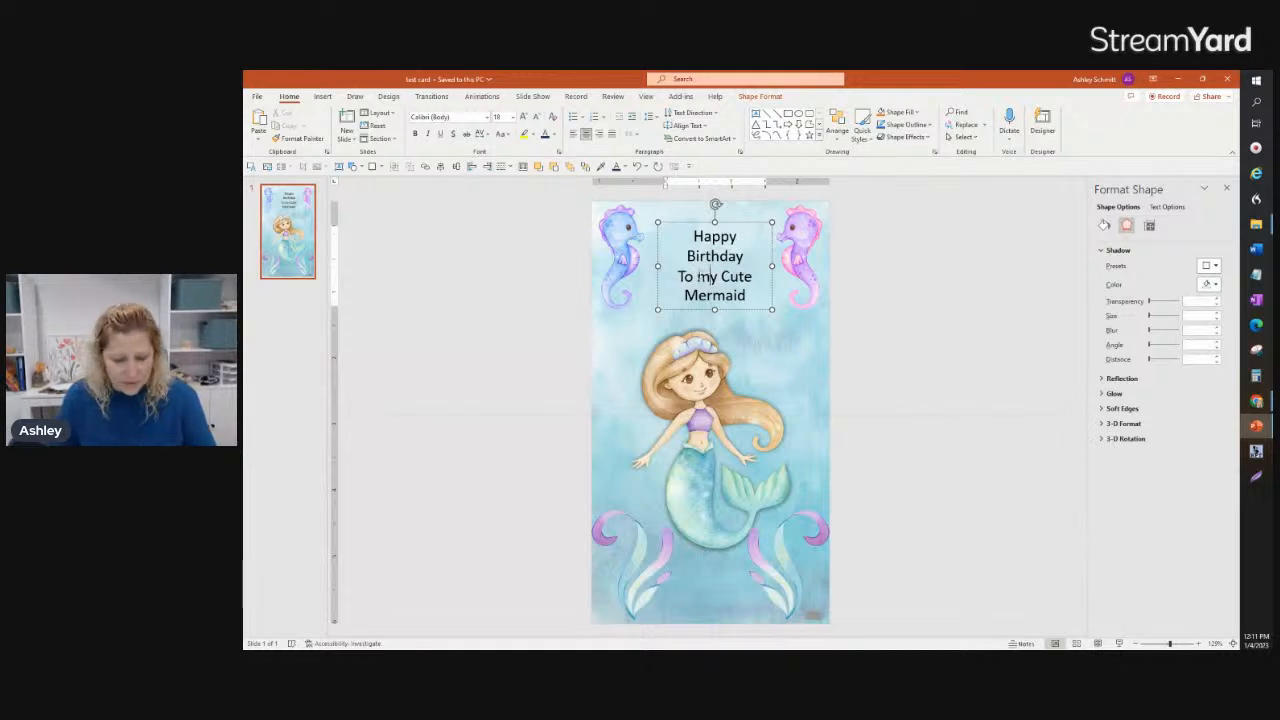
click(685, 278)
key(BackSpace)
text(t)
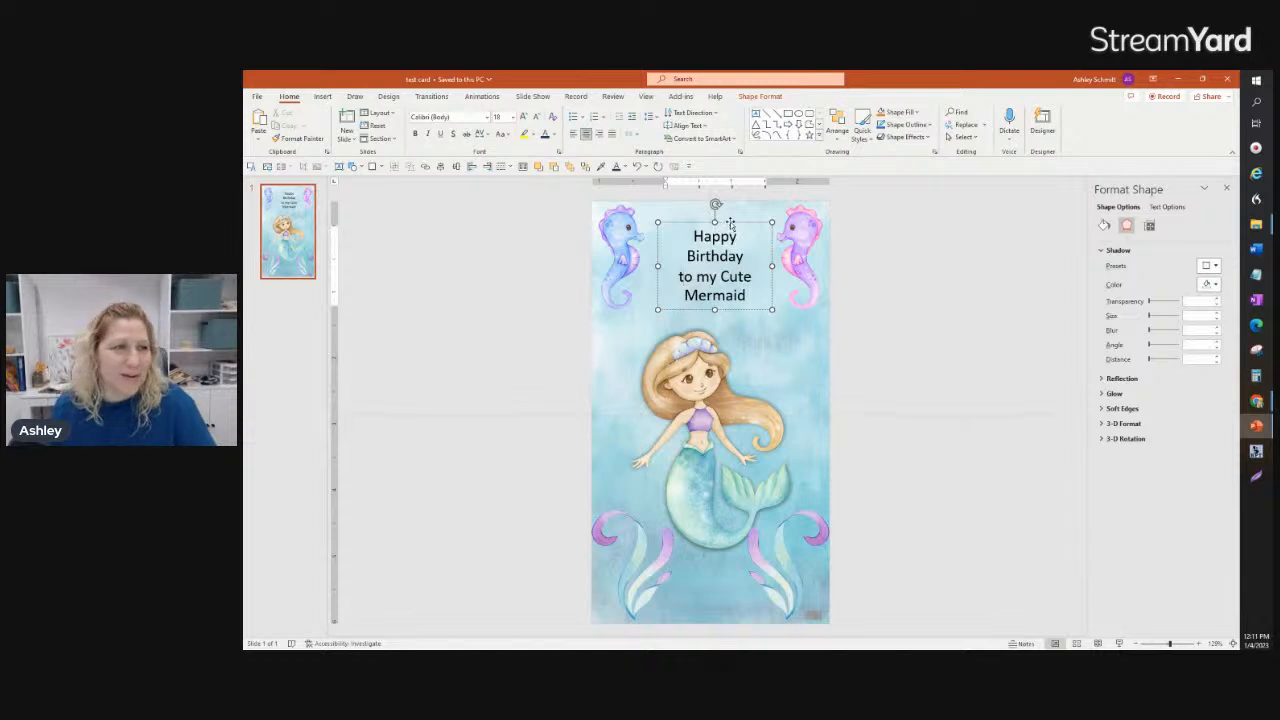
drag(732, 222, 728, 222)
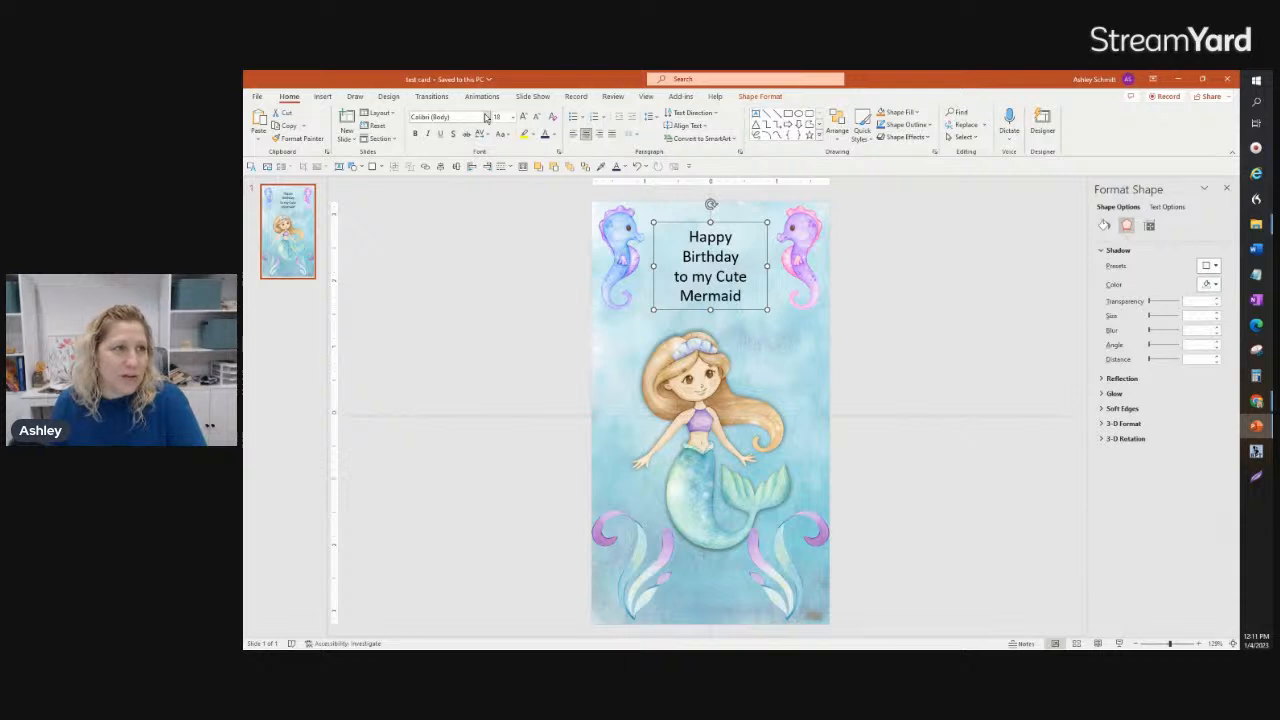
Step: Change the greeting's font to Mermaids Animated
click(487, 117)
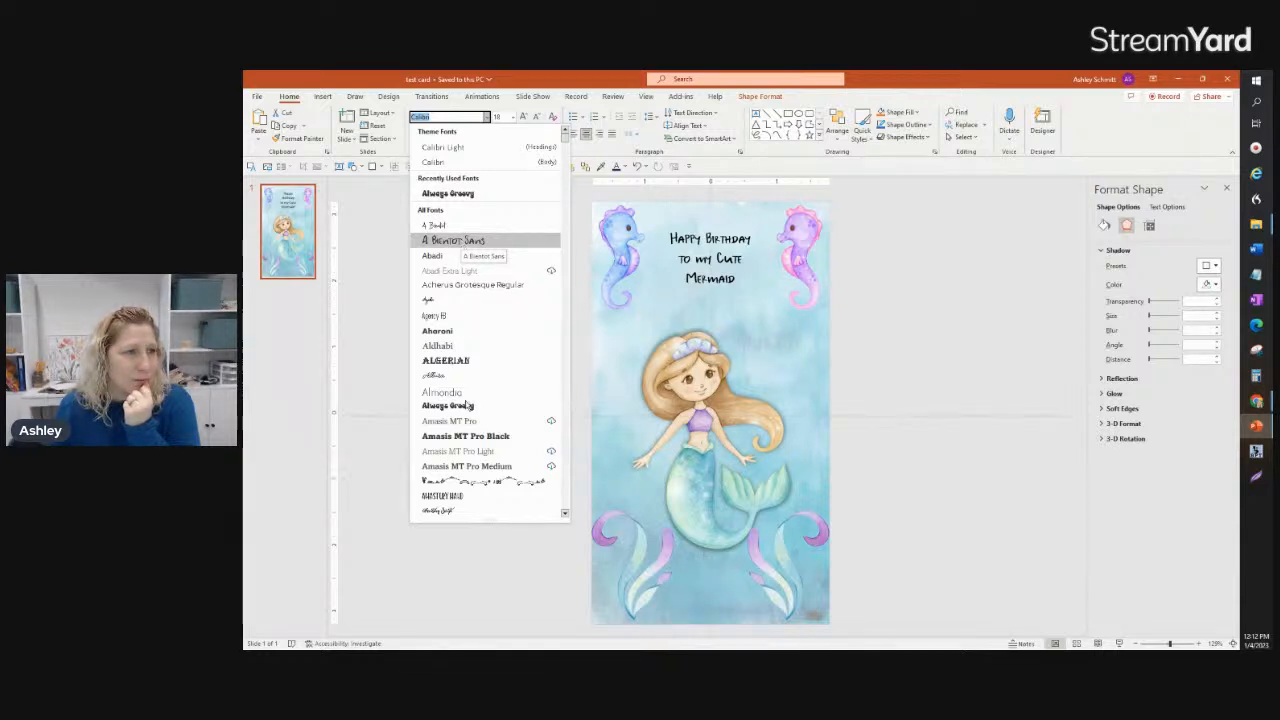
scroll(470, 408, down, 6)
scroll(470, 410, down, 12)
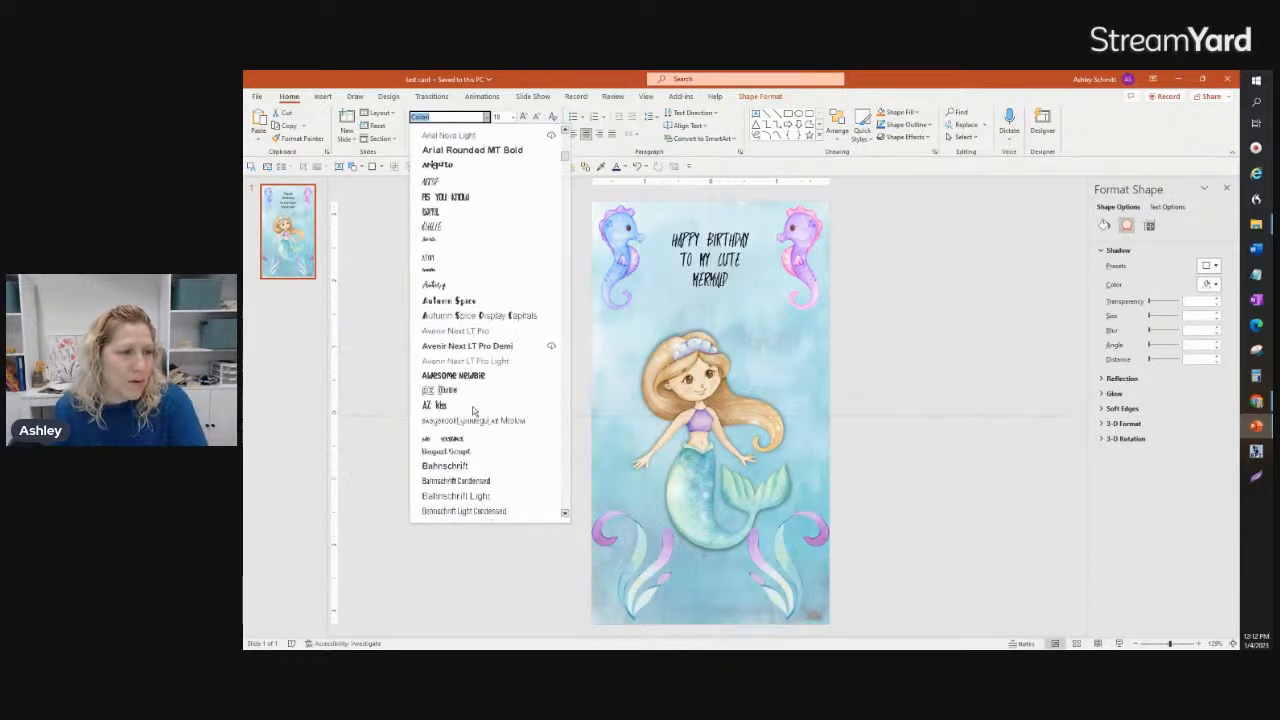
scroll(474, 410, down, 15)
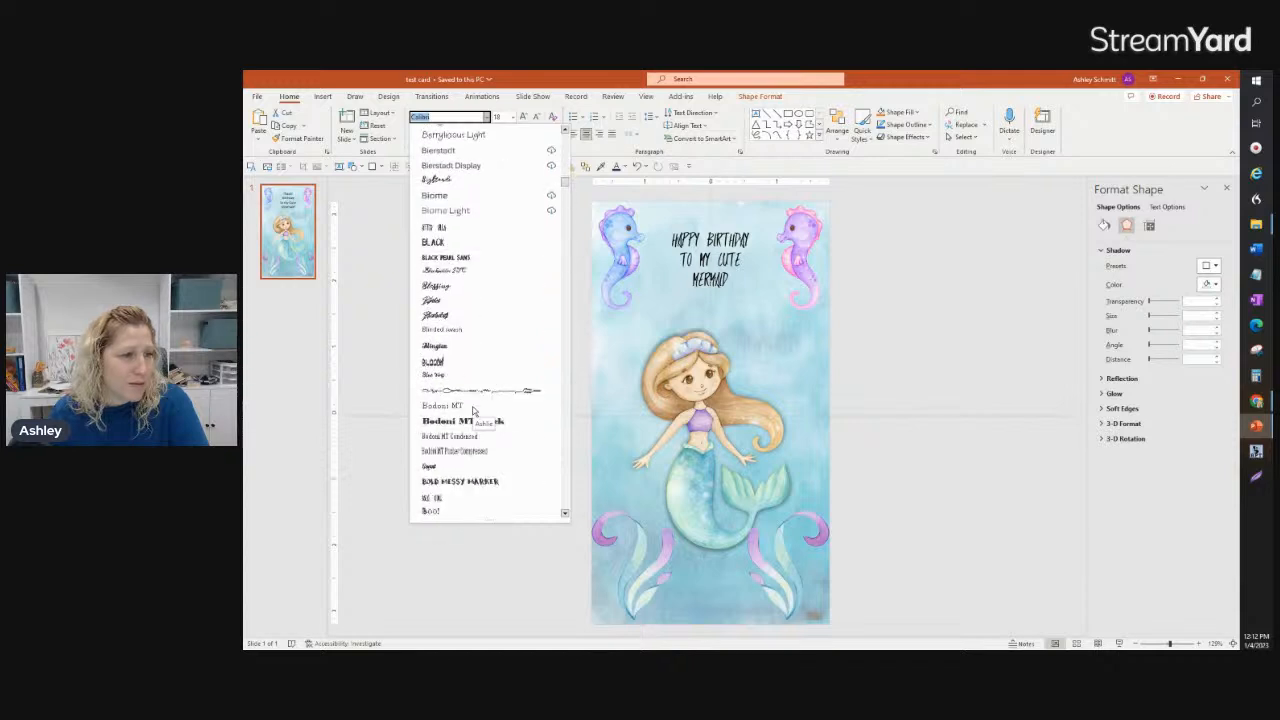
scroll(474, 410, down, 15)
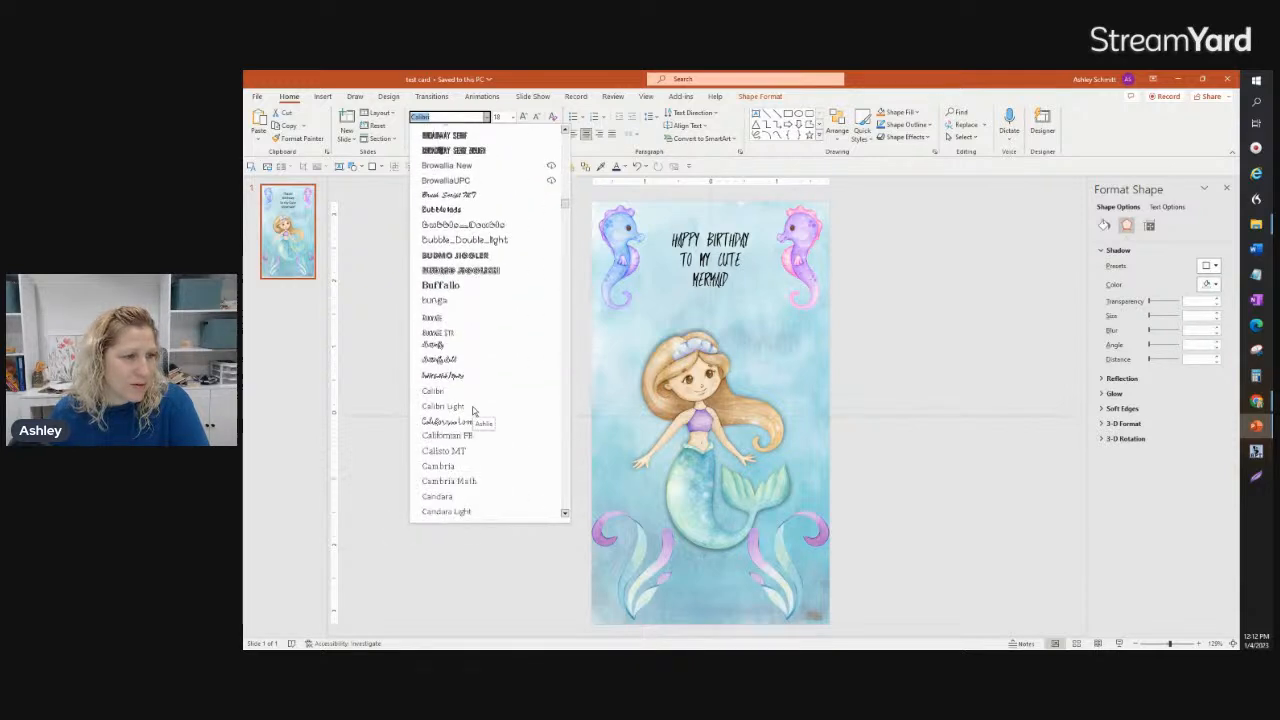
scroll(517, 308, down, 15)
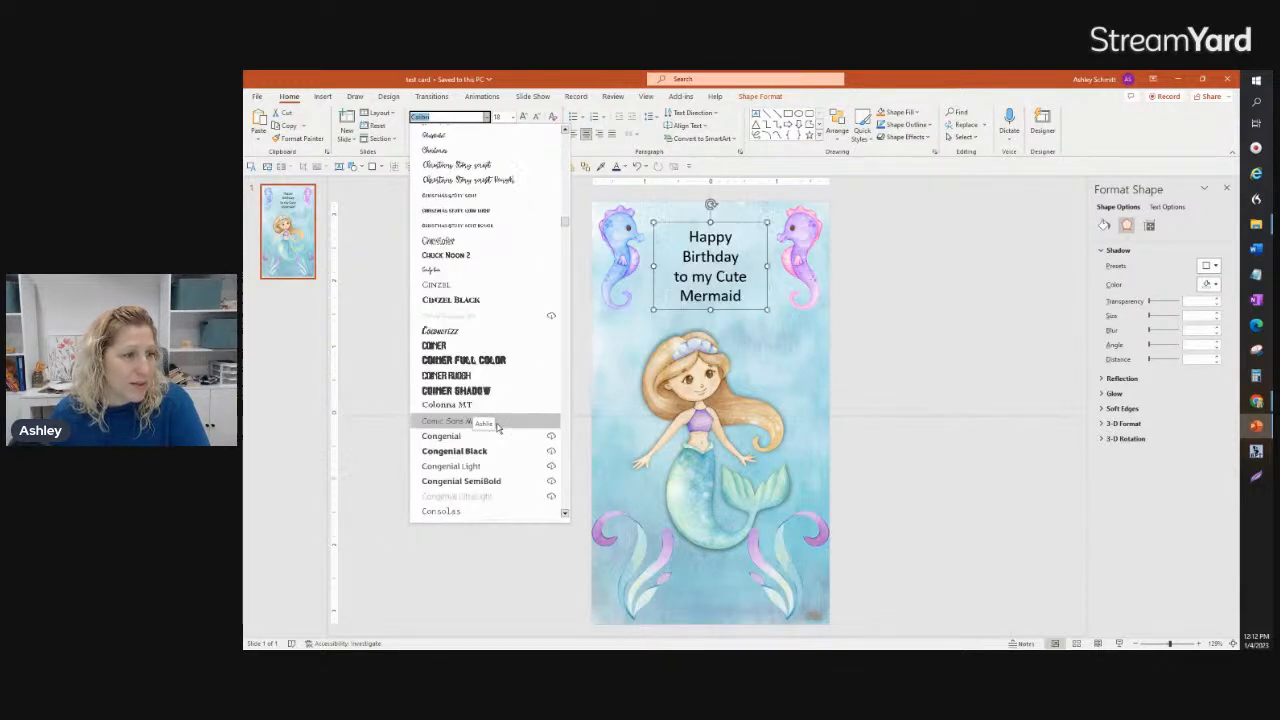
scroll(496, 436, down, 15)
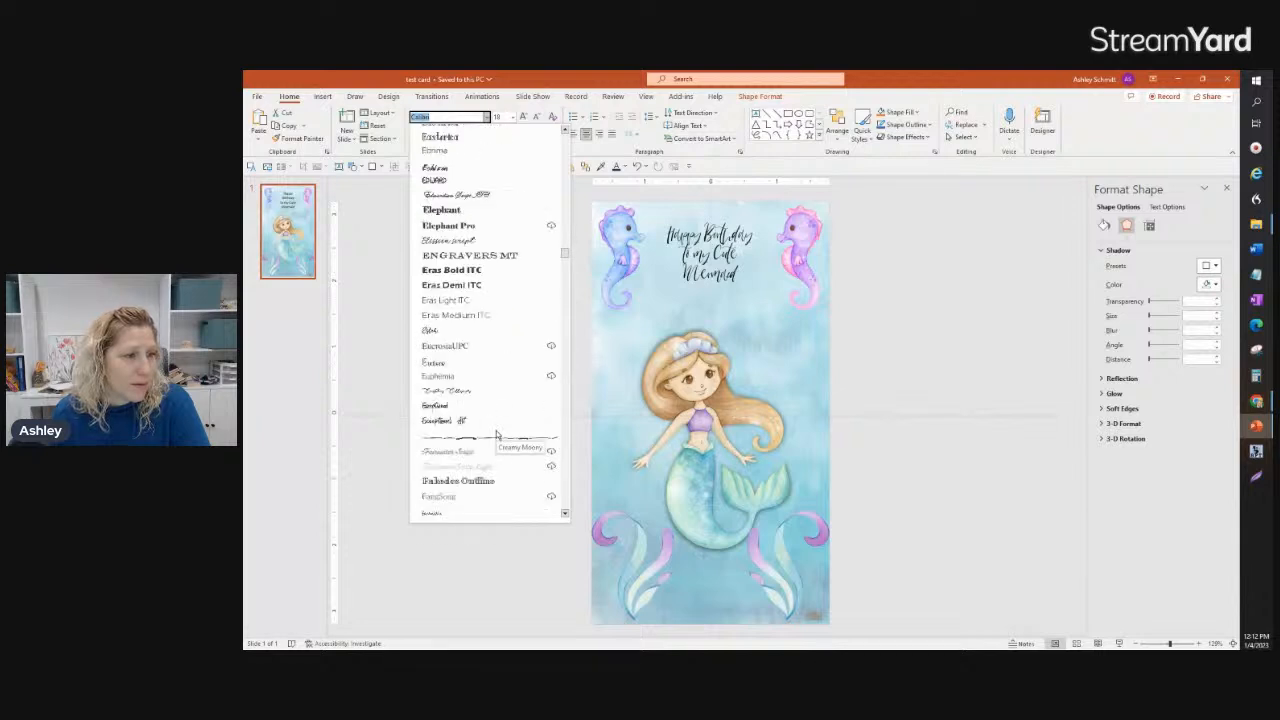
scroll(496, 436, down, 15)
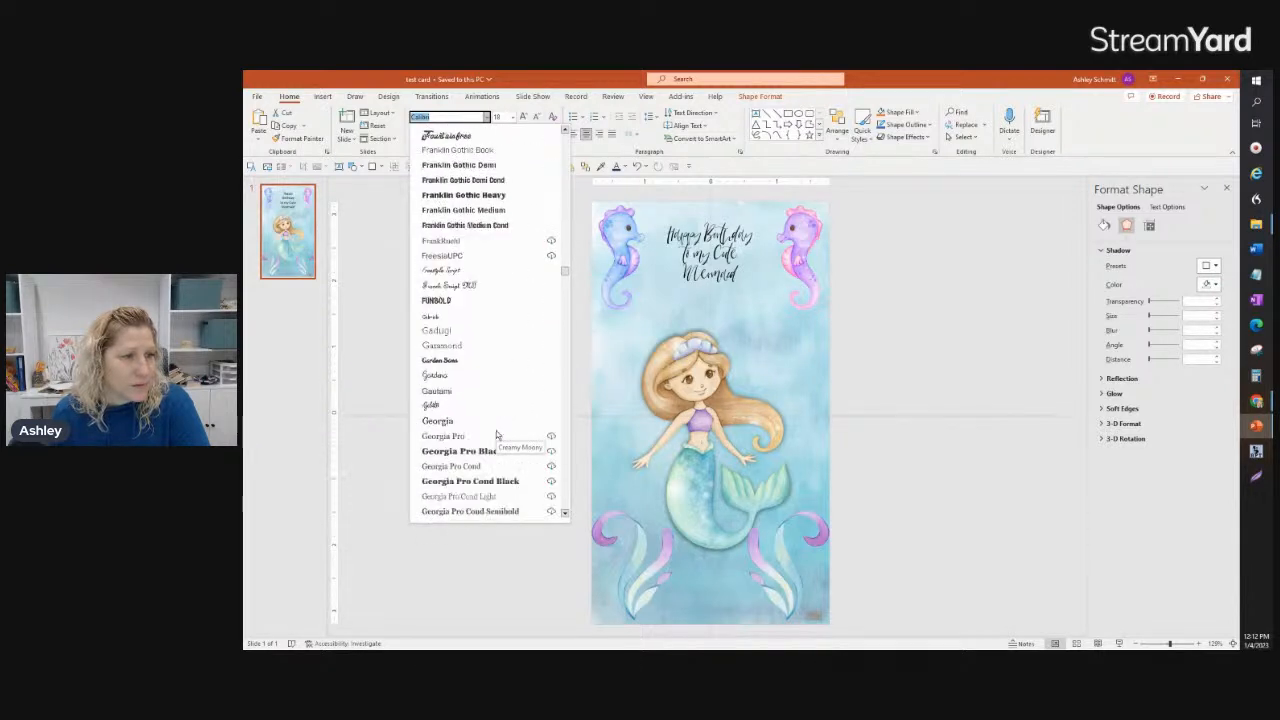
scroll(496, 436, down, 10)
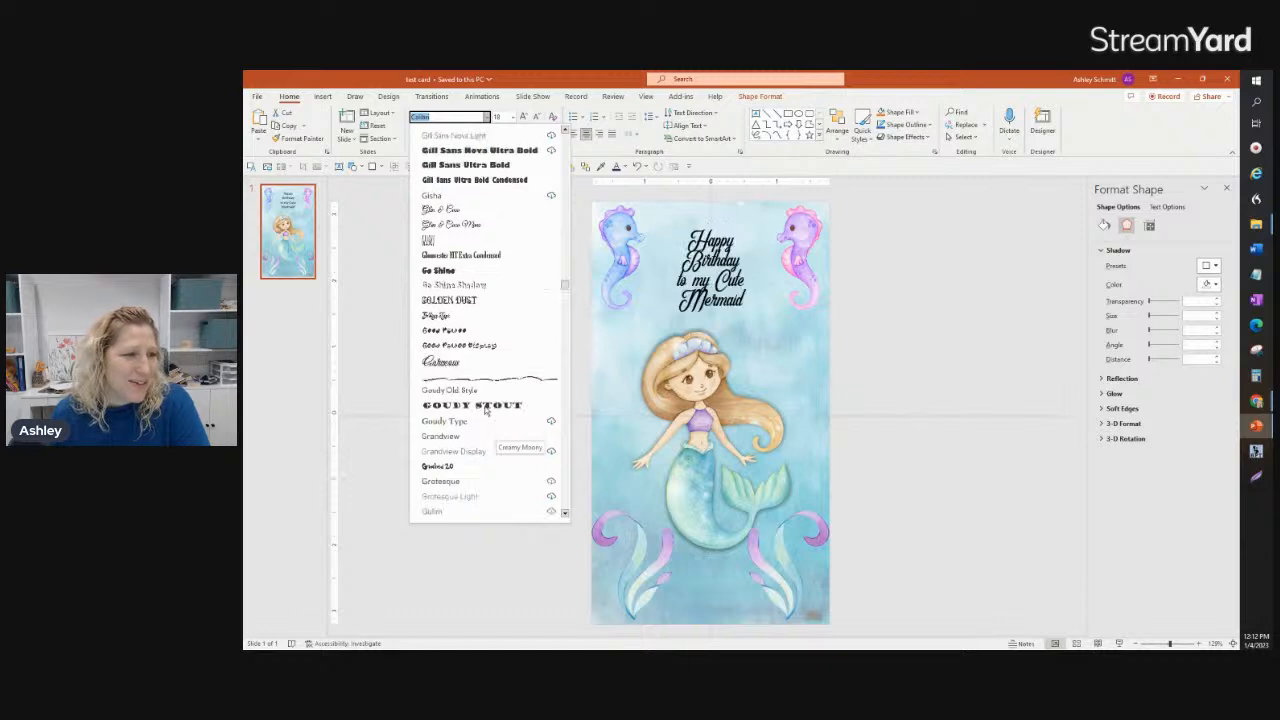
scroll(488, 420, down, 3)
scroll(490, 430, down, 10)
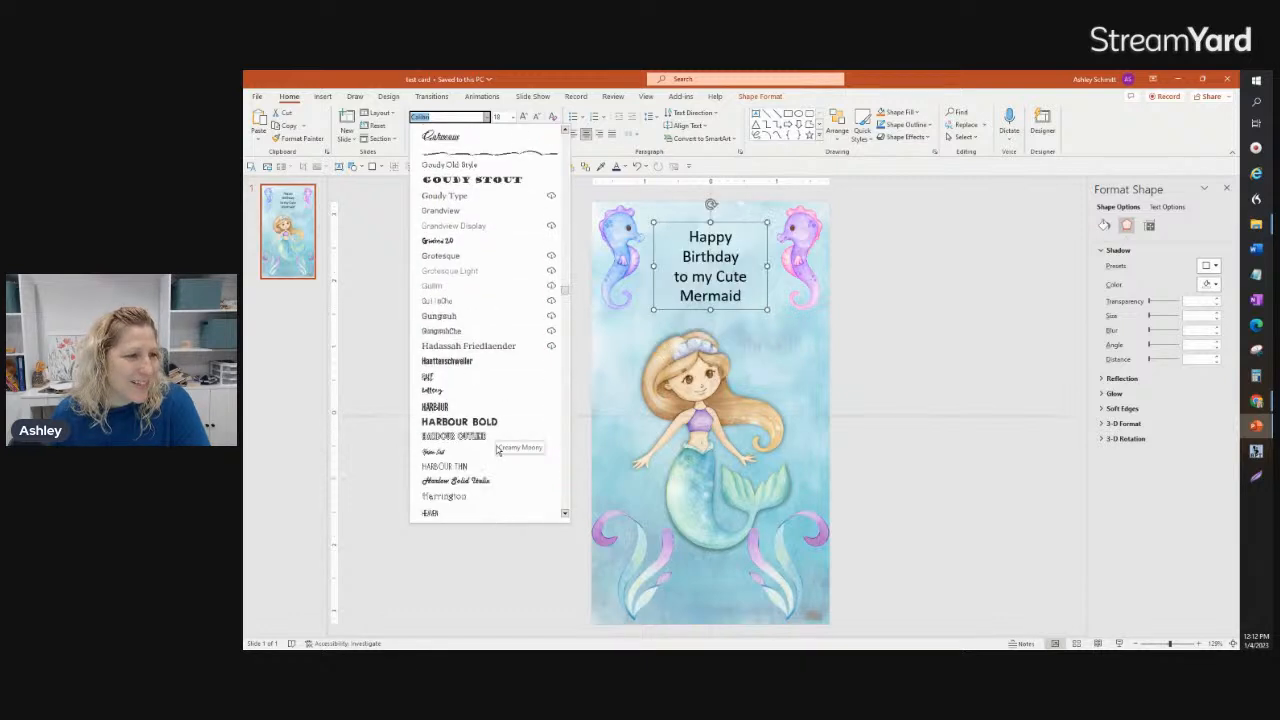
scroll(495, 445, down, 15)
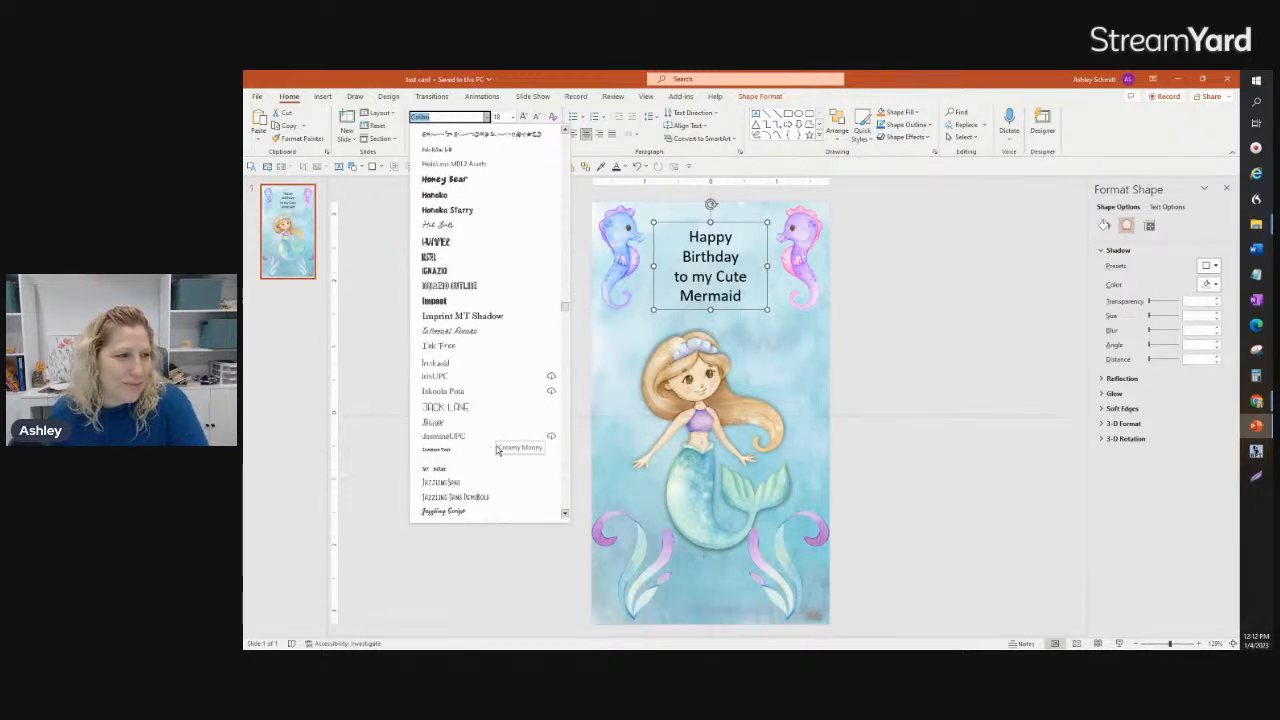
scroll(489, 444, down, 8)
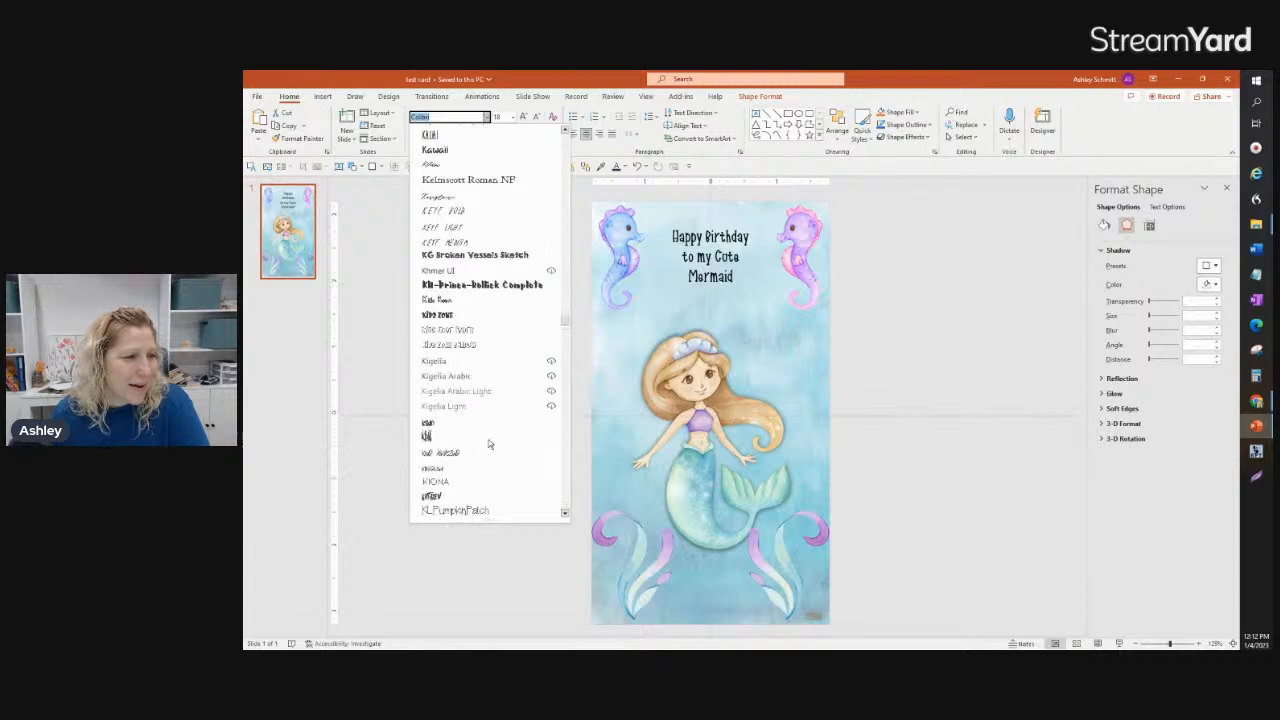
scroll(489, 444, down, 3)
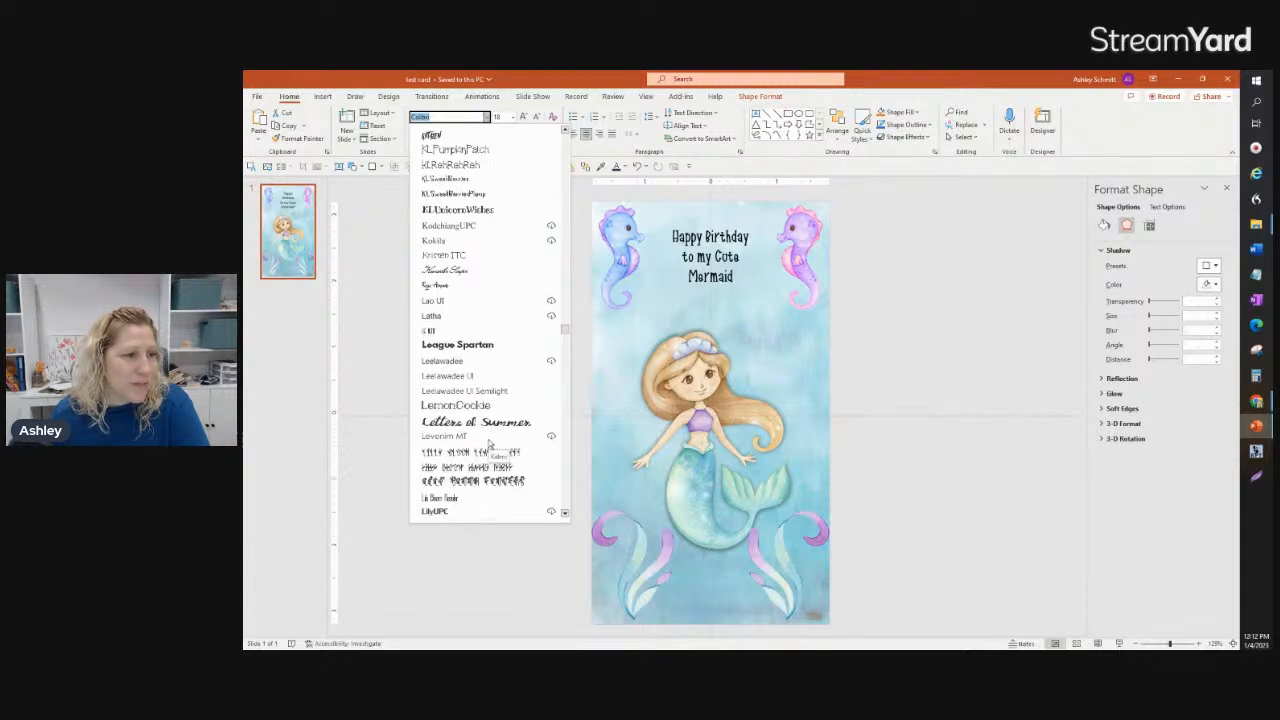
scroll(489, 444, down, 10)
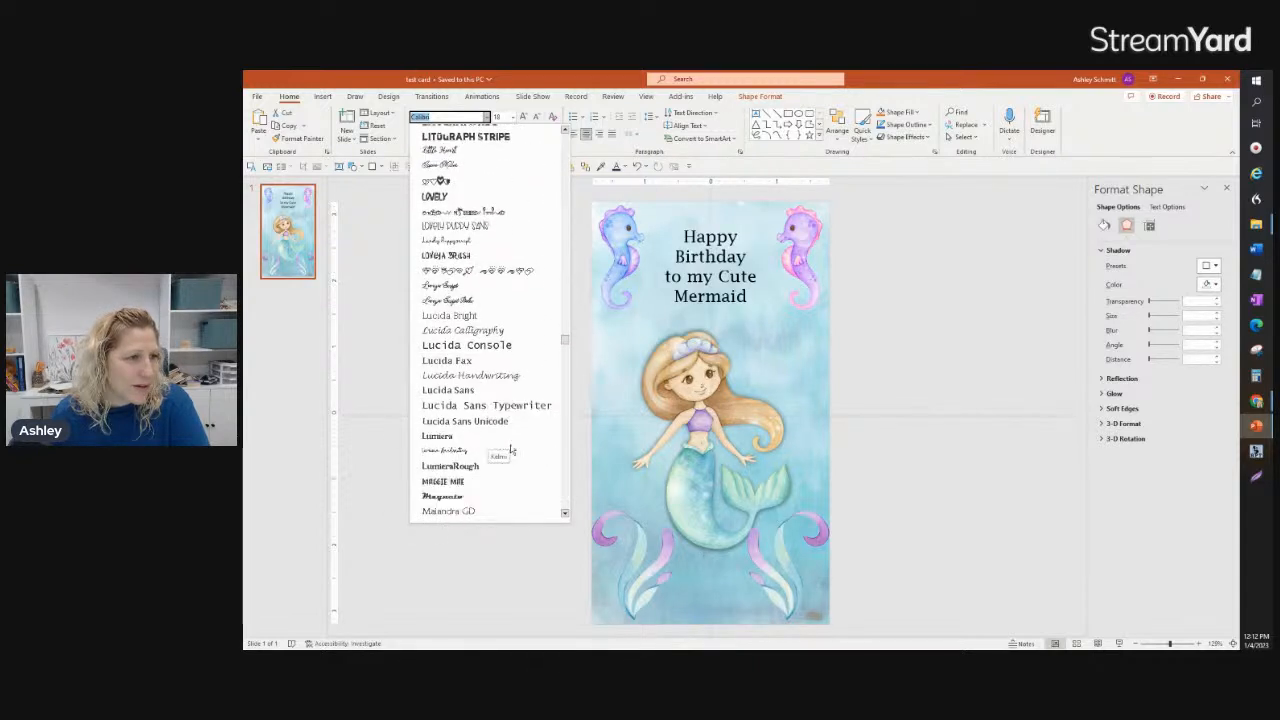
scroll(510, 452, down, 5)
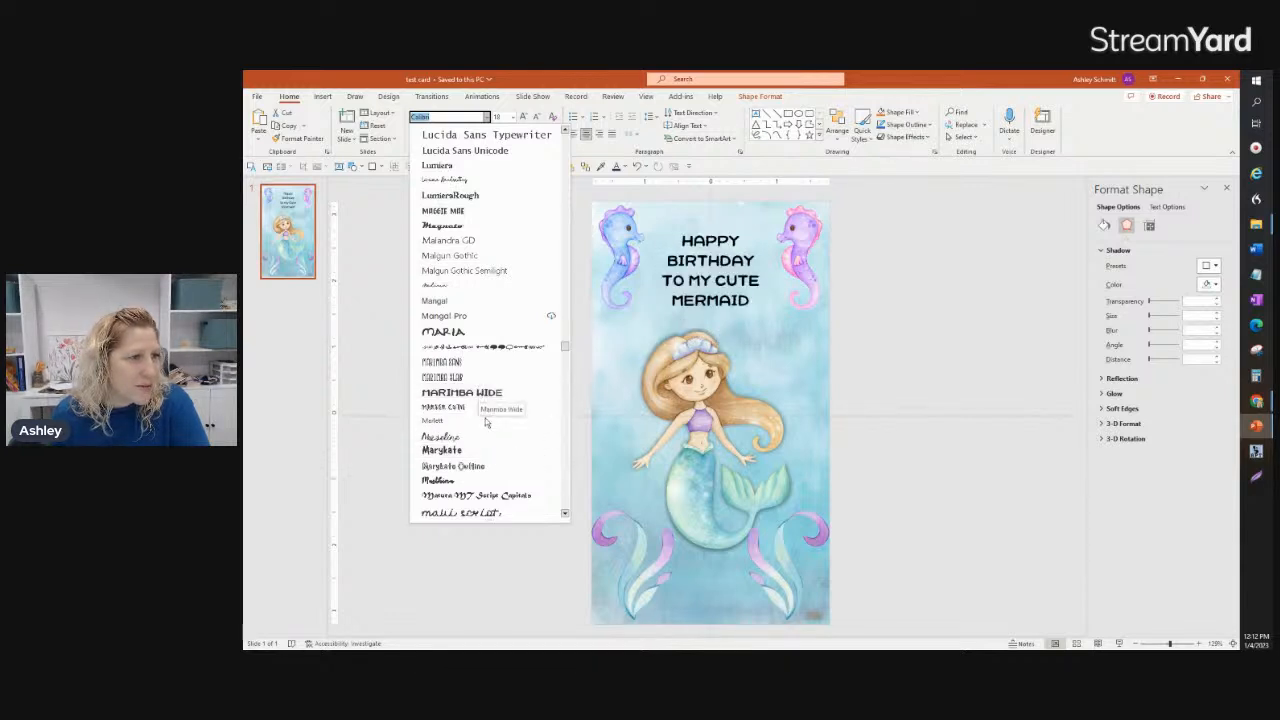
scroll(487, 430, down, 2)
scroll(487, 430, down, 3)
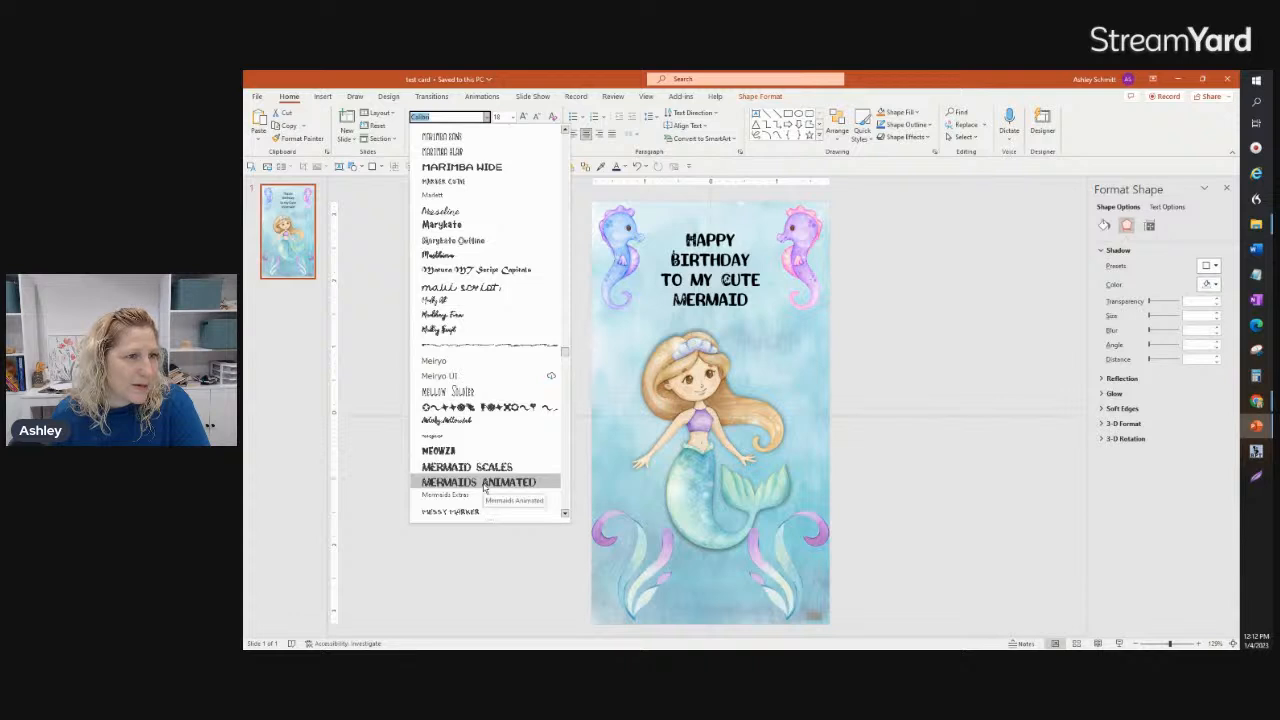
click(484, 483)
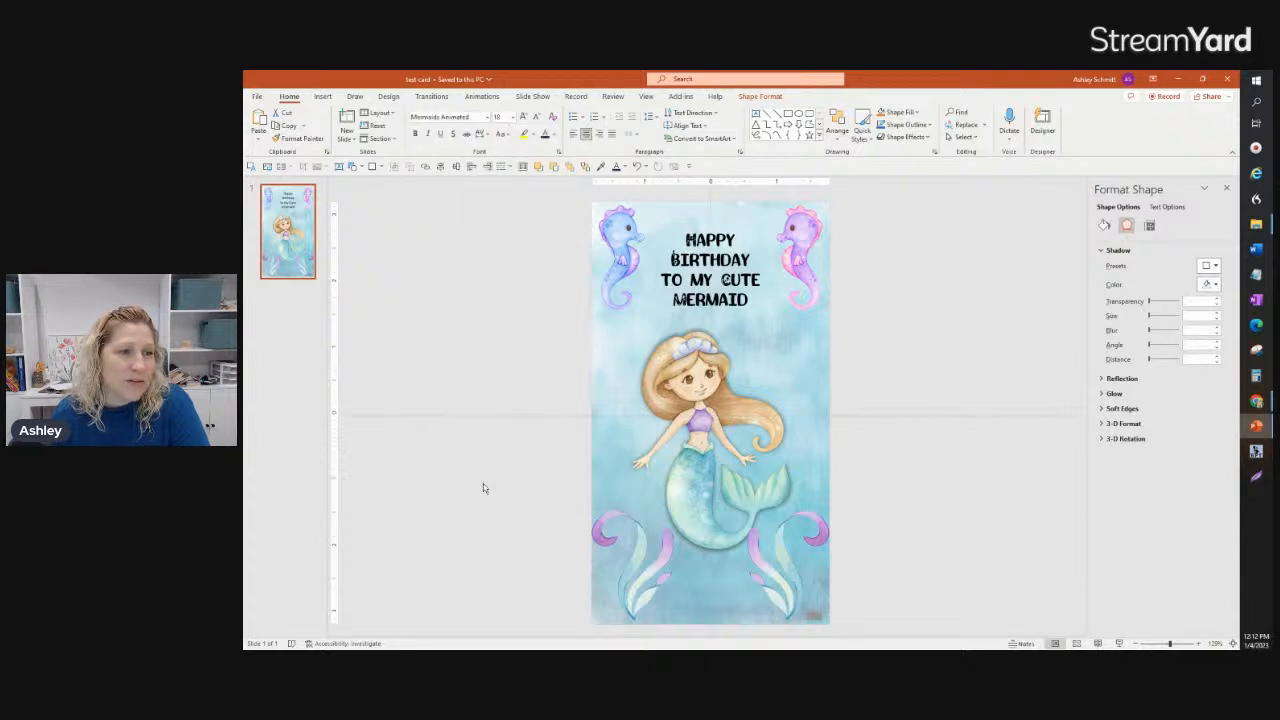
Step: Widen the greeting text box slightly to the right and enlarge its text to 20 pt
mouse_move(767, 309)
mouse_down()
mouse_move(811, 349)
mouse_move(782, 323)
mouse_up()
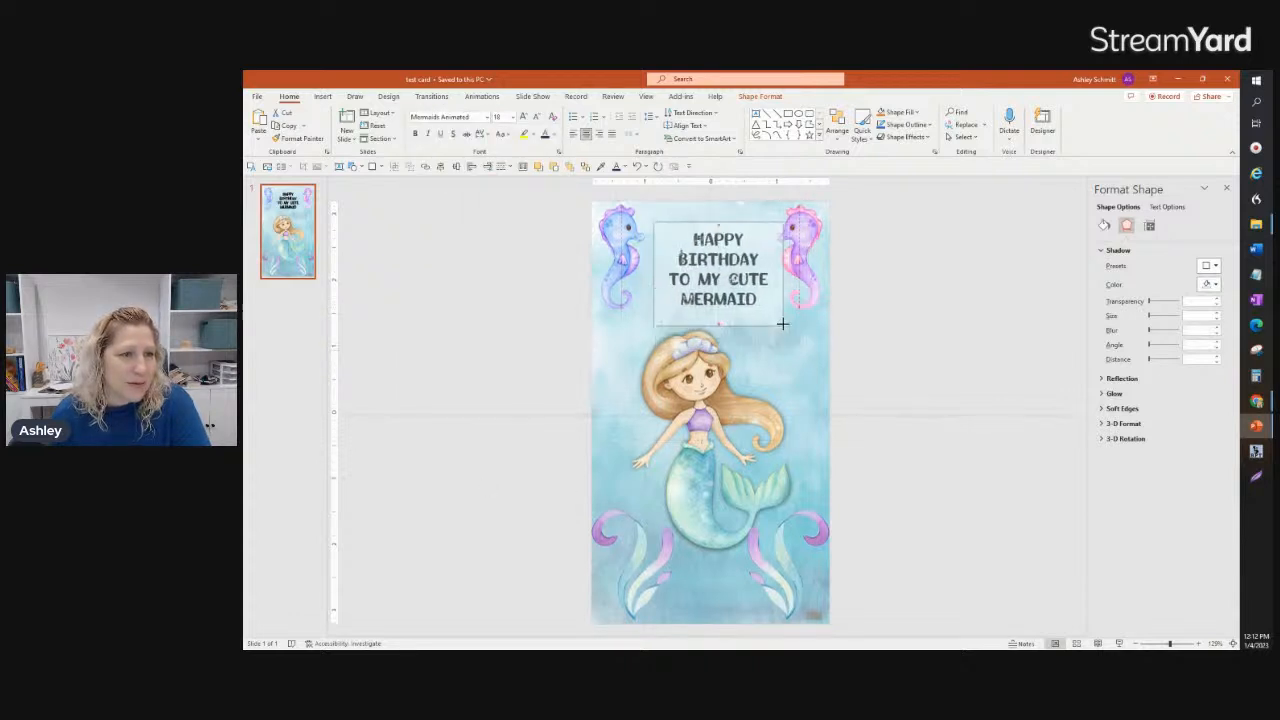
click(523, 117)
click(523, 117)
click(523, 117)
click(523, 117)
click(523, 117)
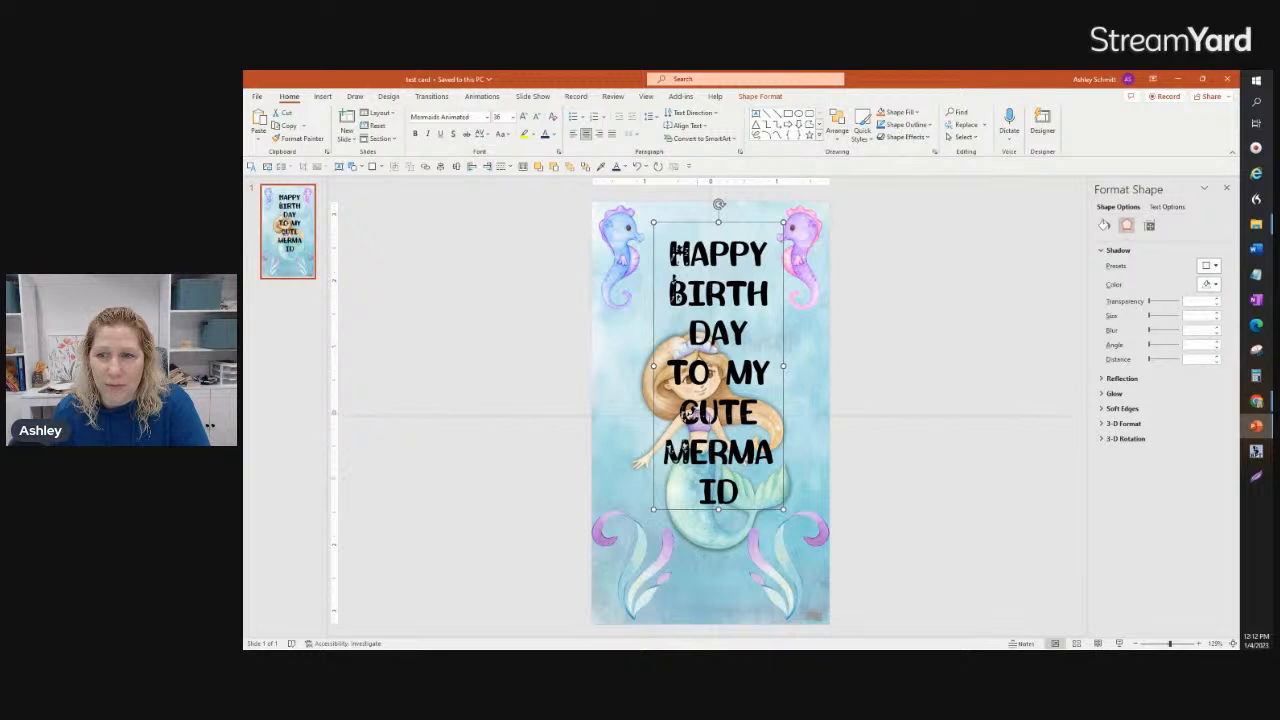
click(638, 167)
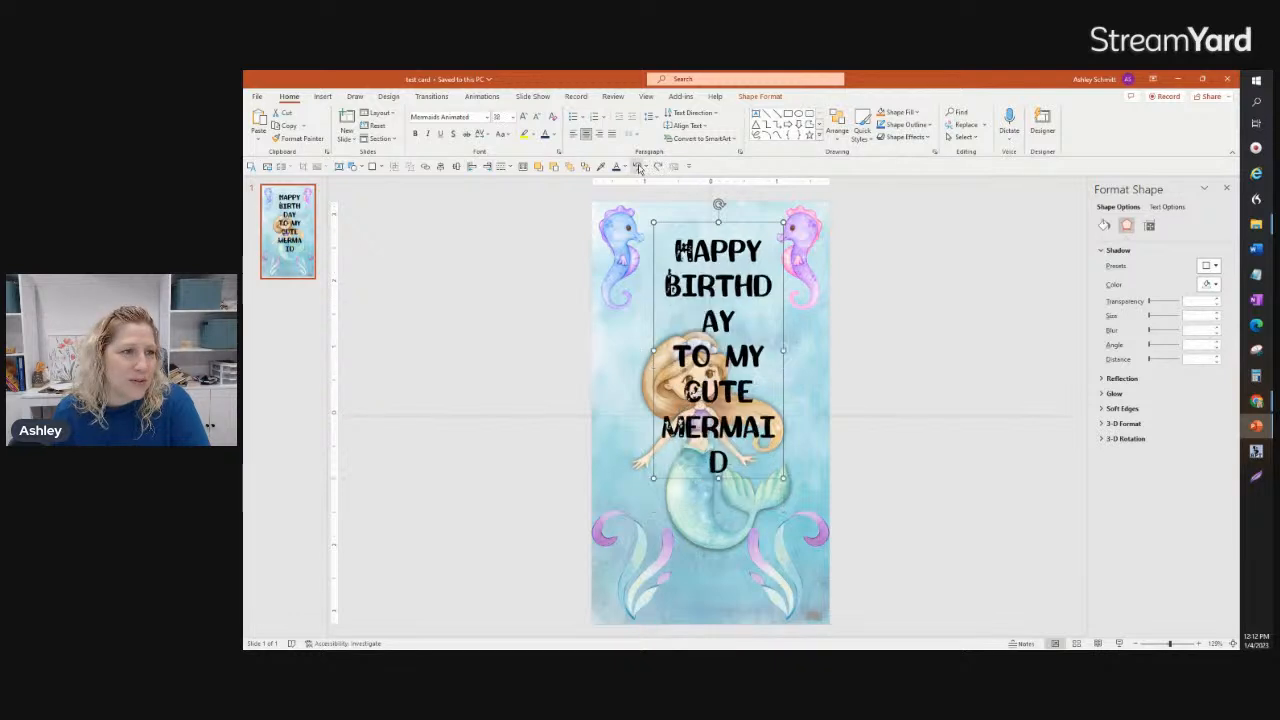
click(638, 167)
click(638, 167)
click(638, 167)
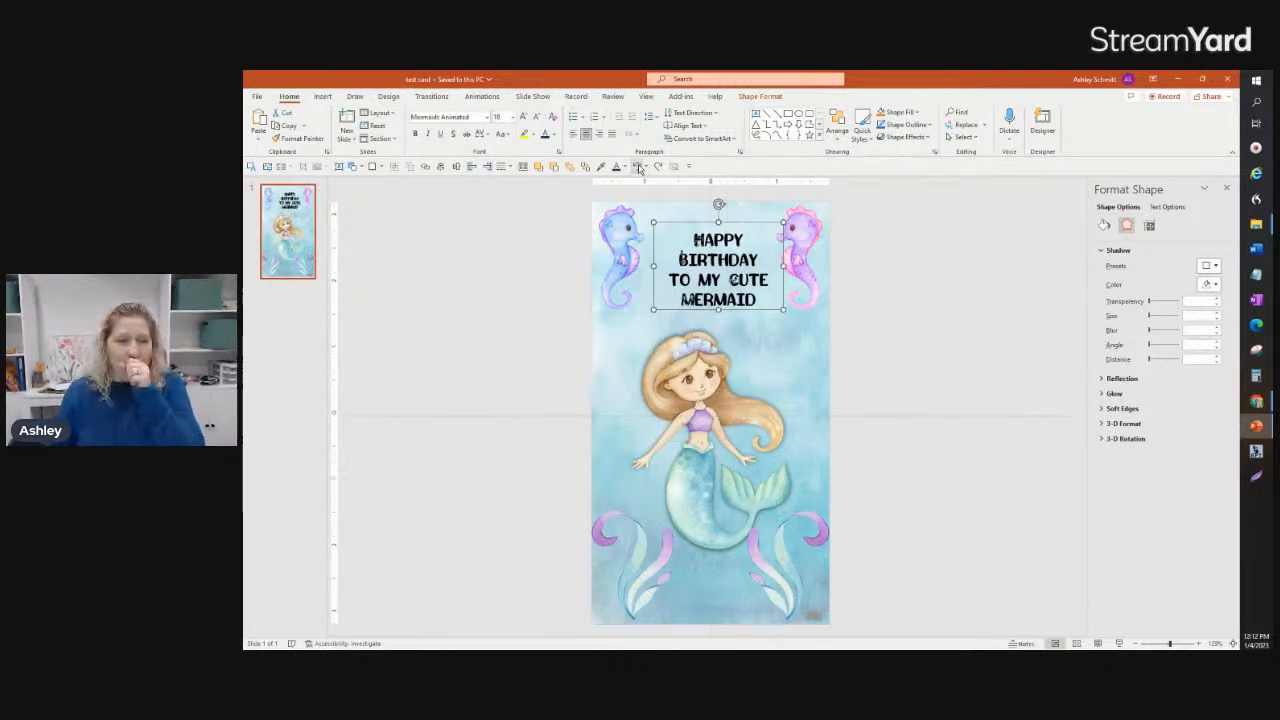
click(657, 167)
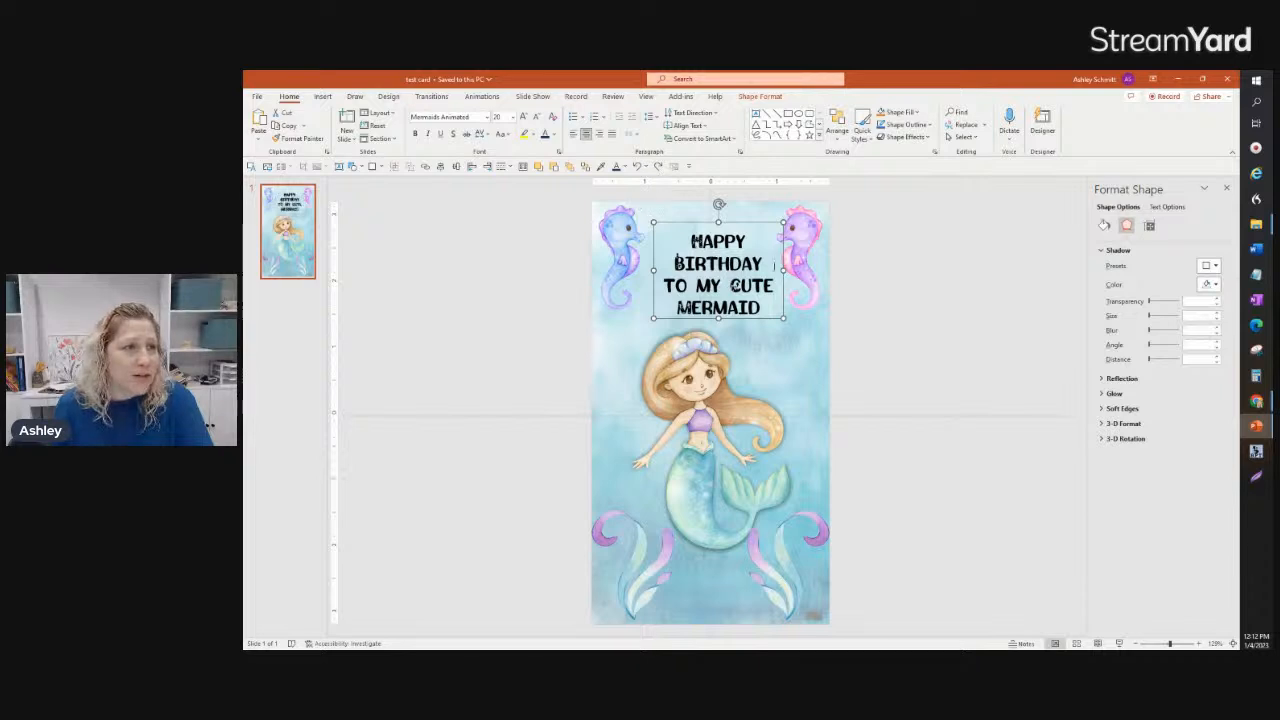
Step: Shift the greeting text box left and fine-tune its position so it is horizontally centered between the seahorses
drag(758, 224, 746, 226)
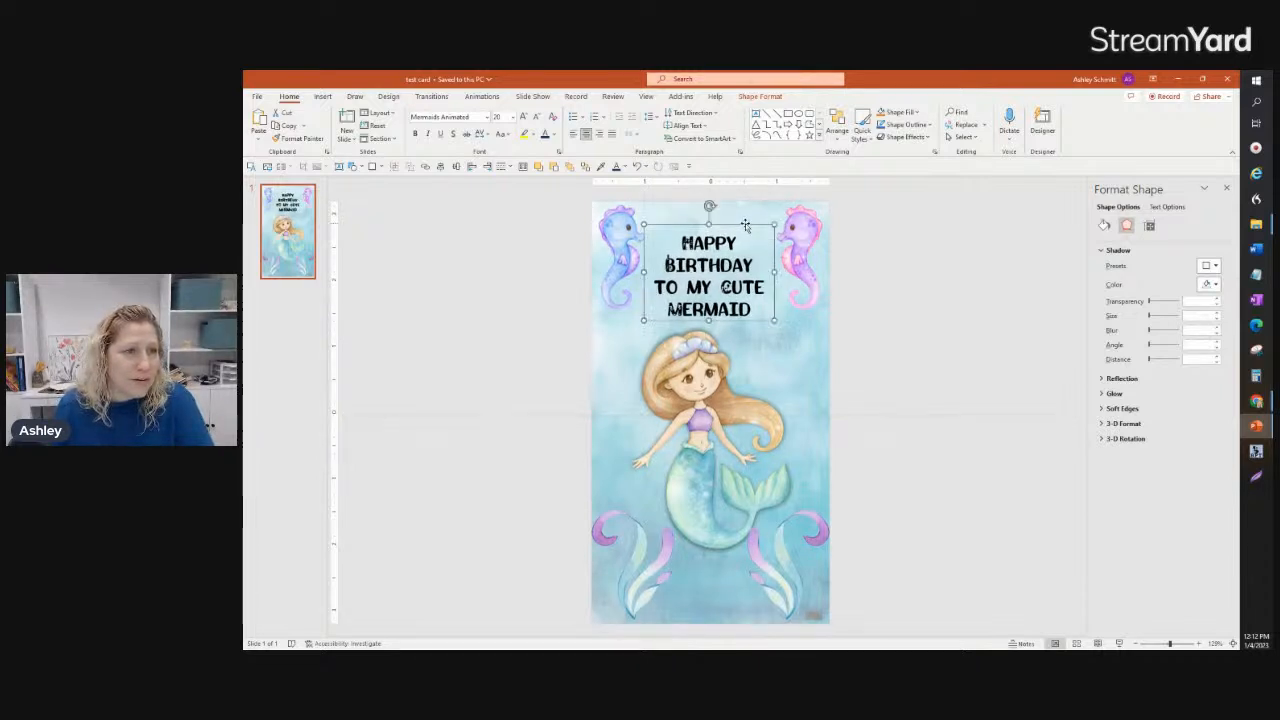
key(Right)
key(Right)
key(Right)
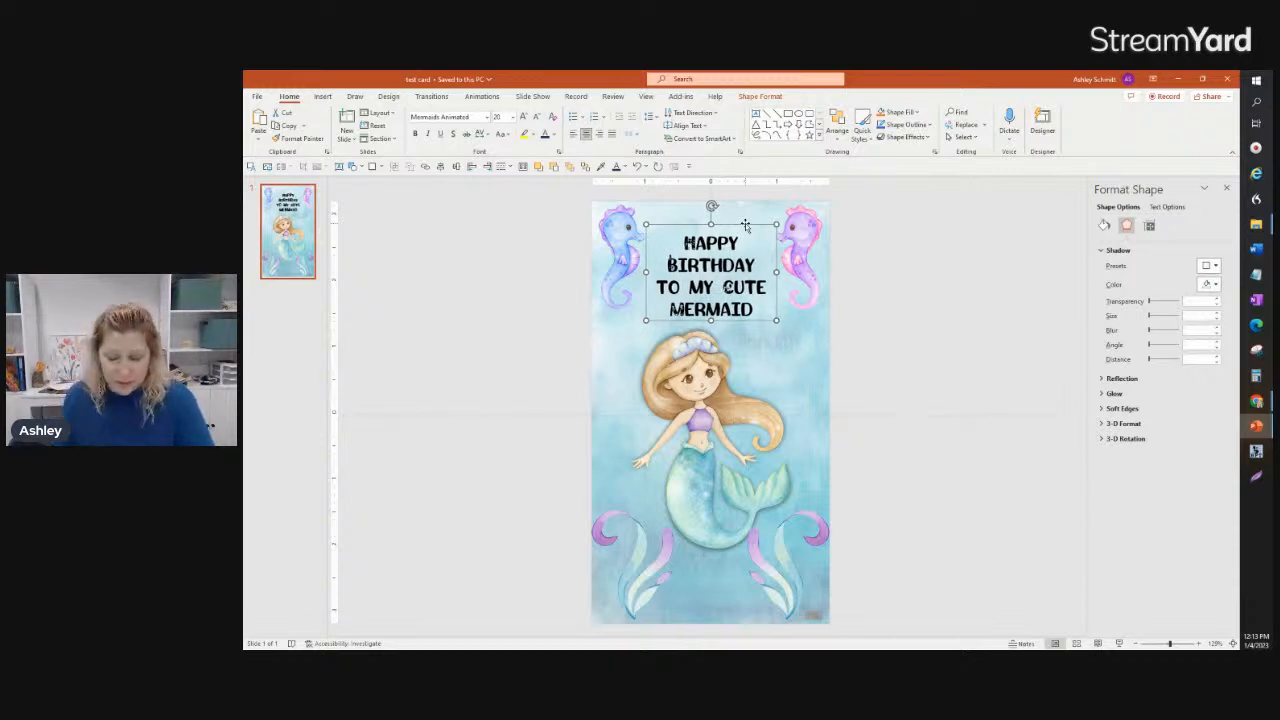
key(Left)
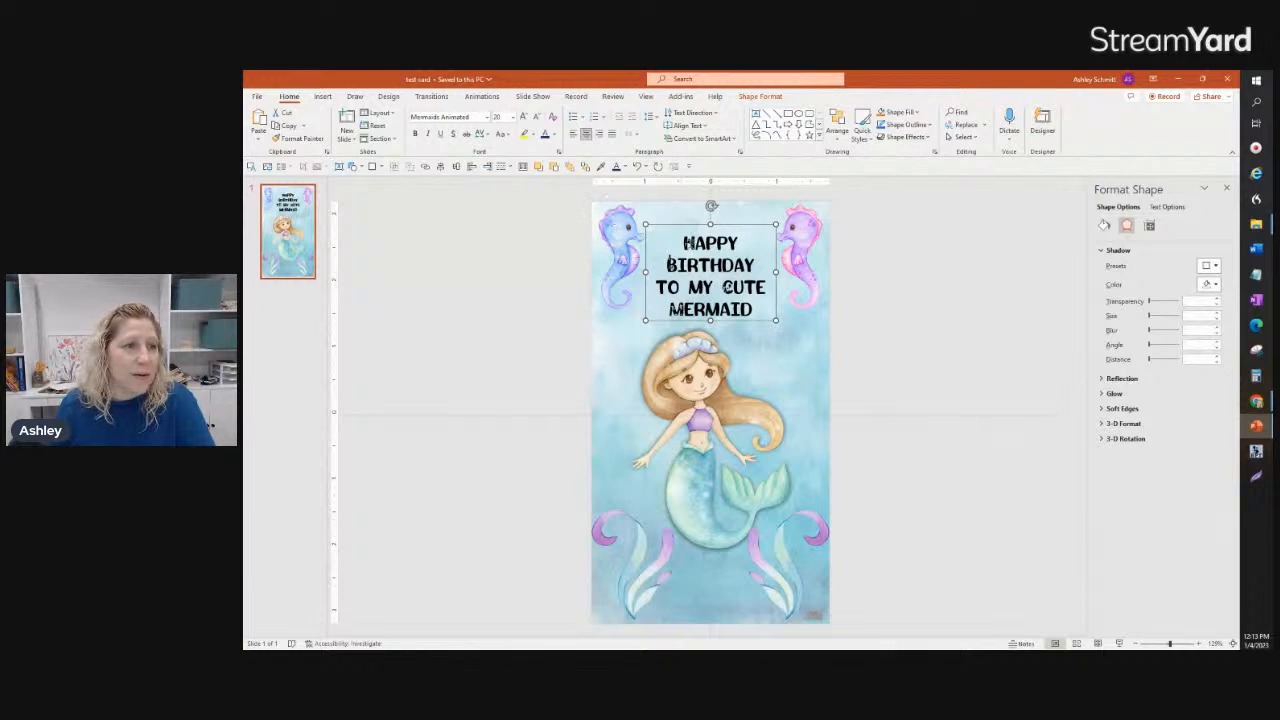
Step: Recolor the entire greeting text with the purple sampled from the mermaid's top using the Eyedropper
click(692, 241)
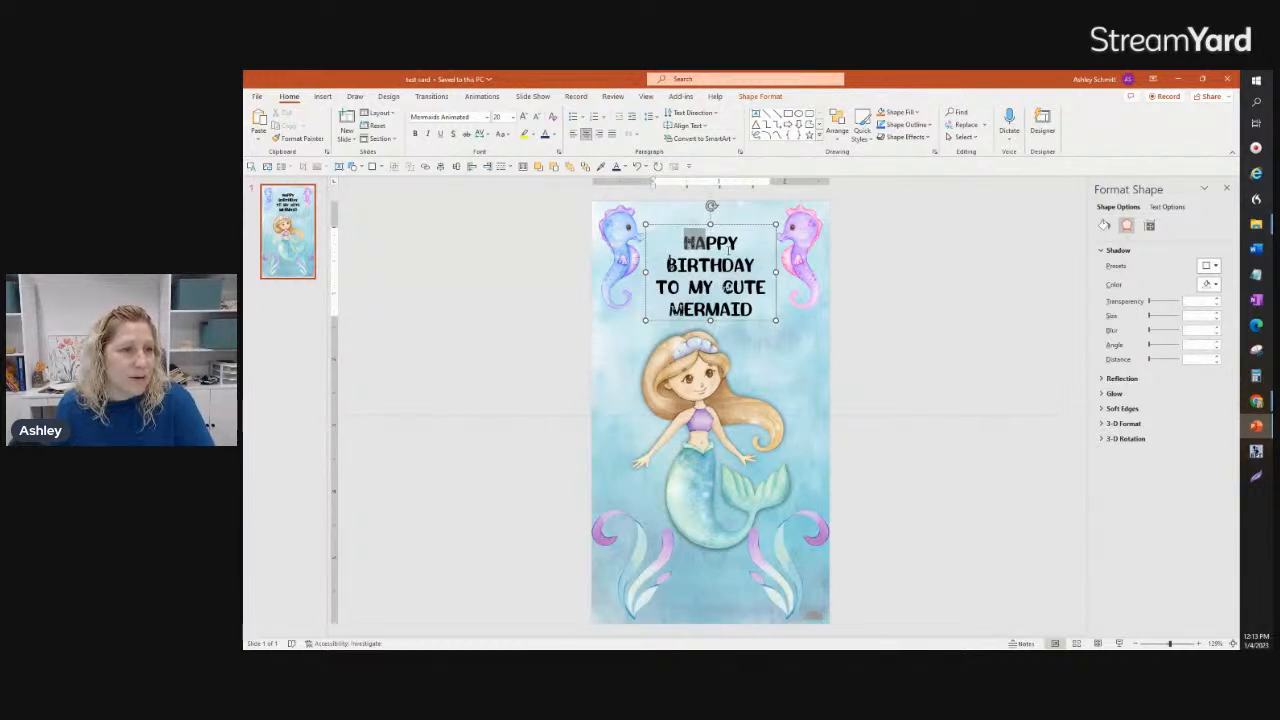
drag(728, 250, 757, 311)
click(554, 134)
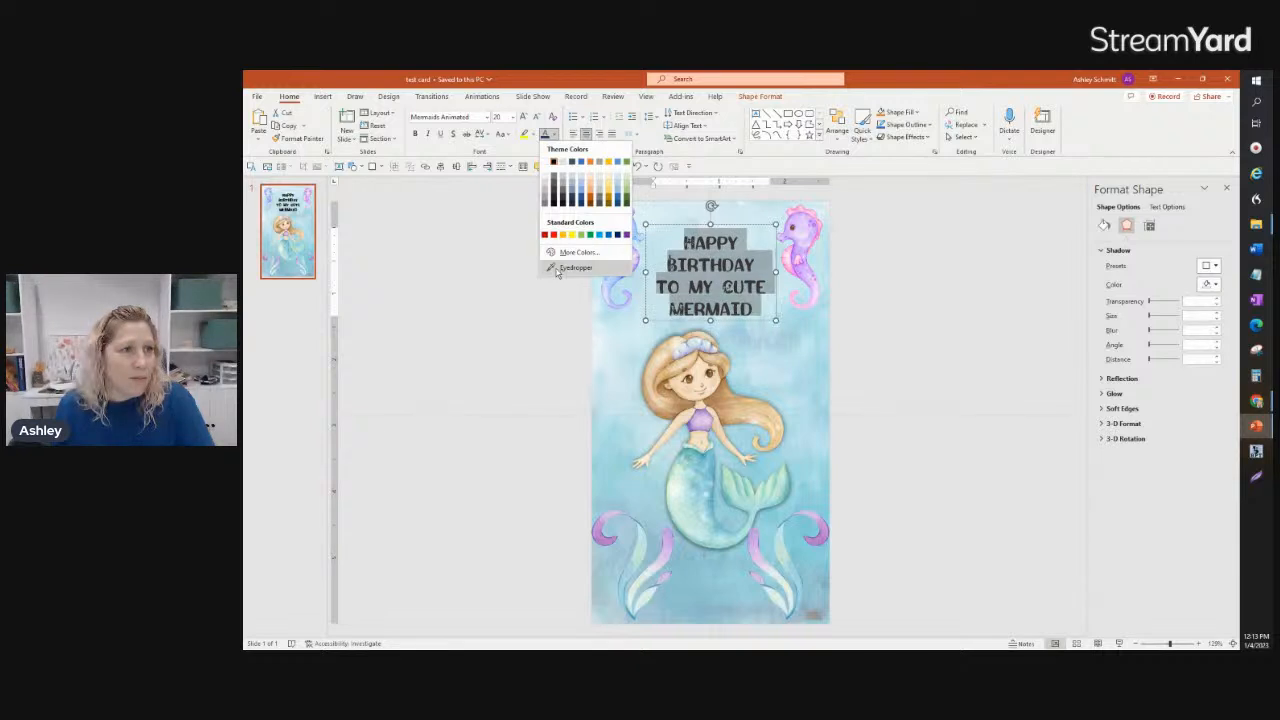
click(570, 268)
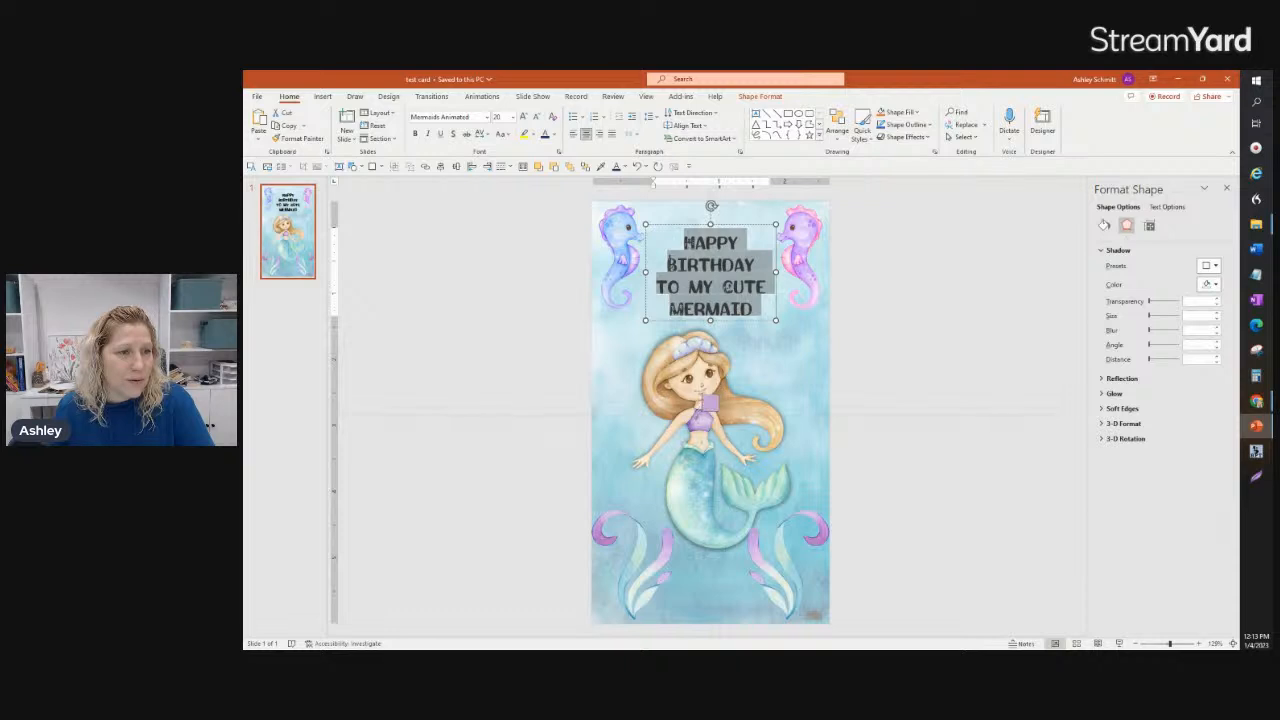
click(704, 400)
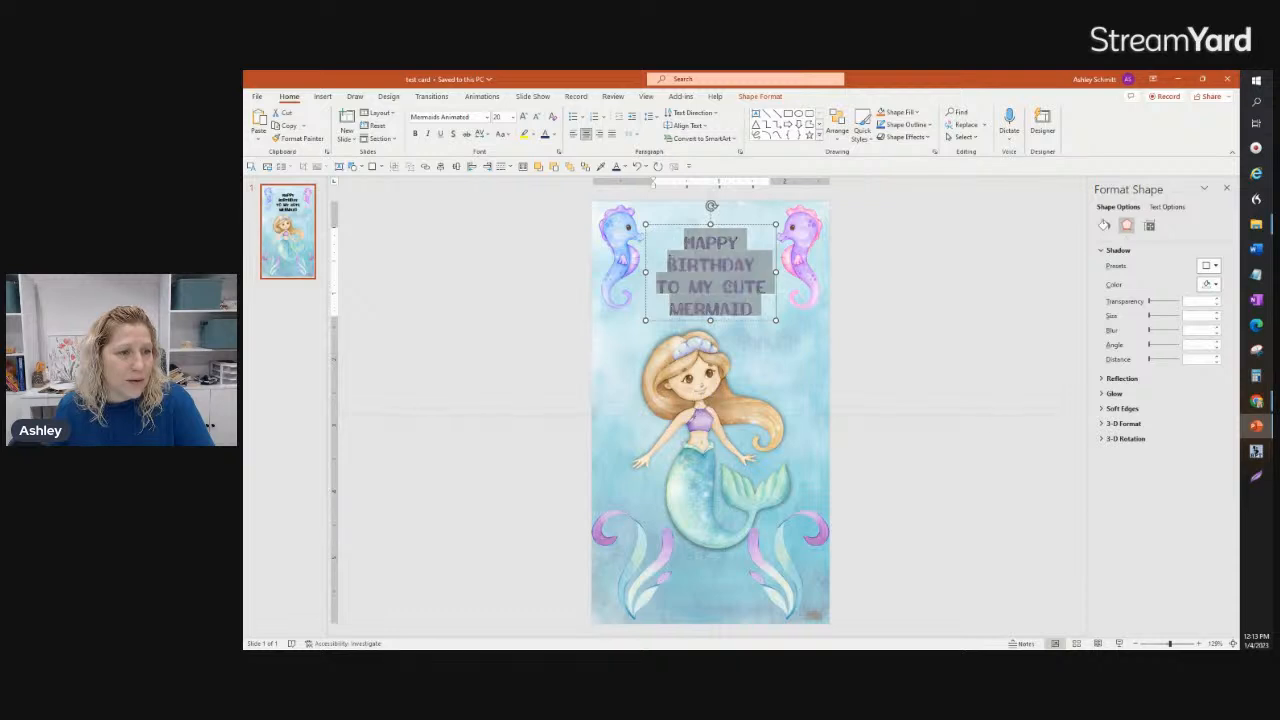
click(933, 337)
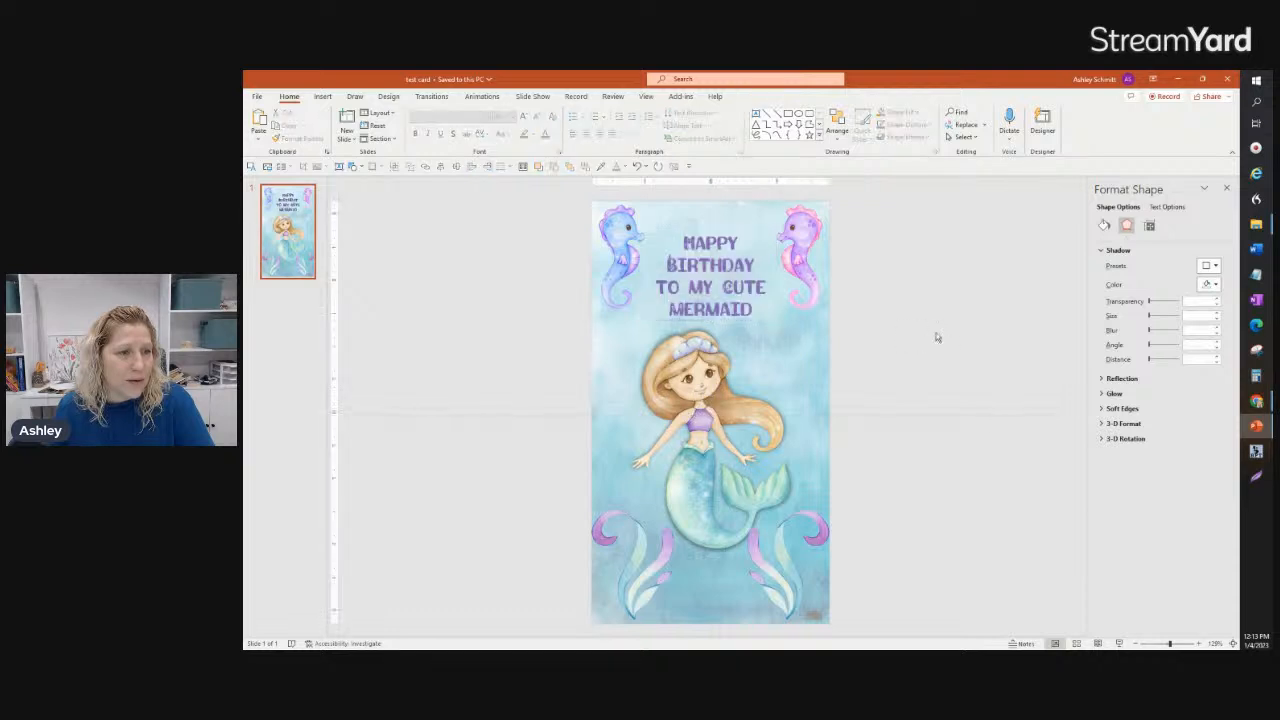
Step: Darken the greeting's purple text color to RGB 110, 71, 167 and apply a text shadow
click(755, 310)
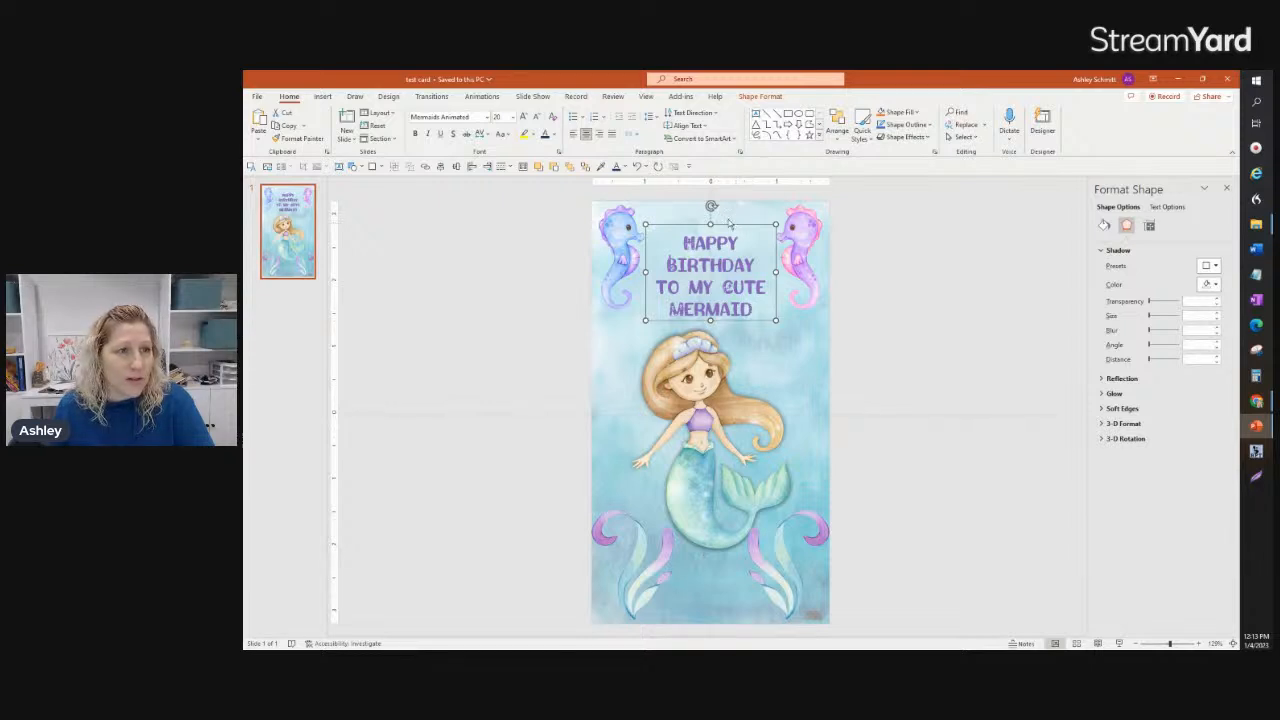
click(625, 167)
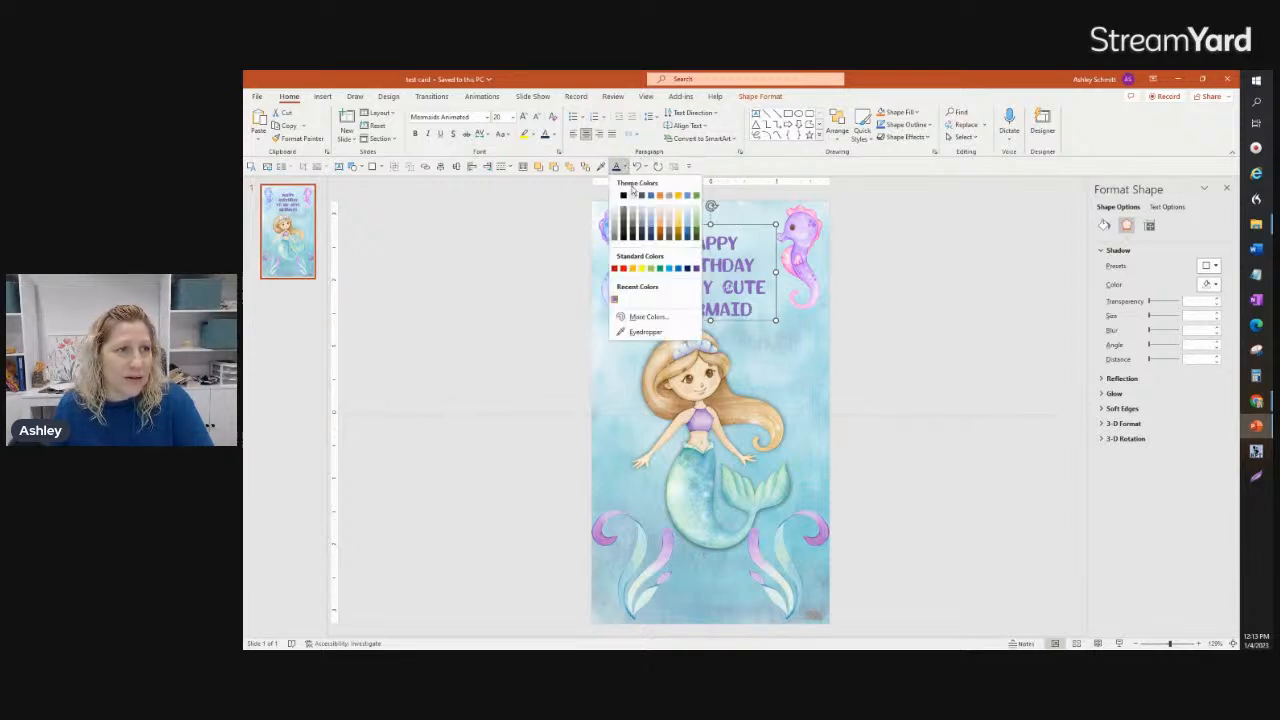
click(648, 316)
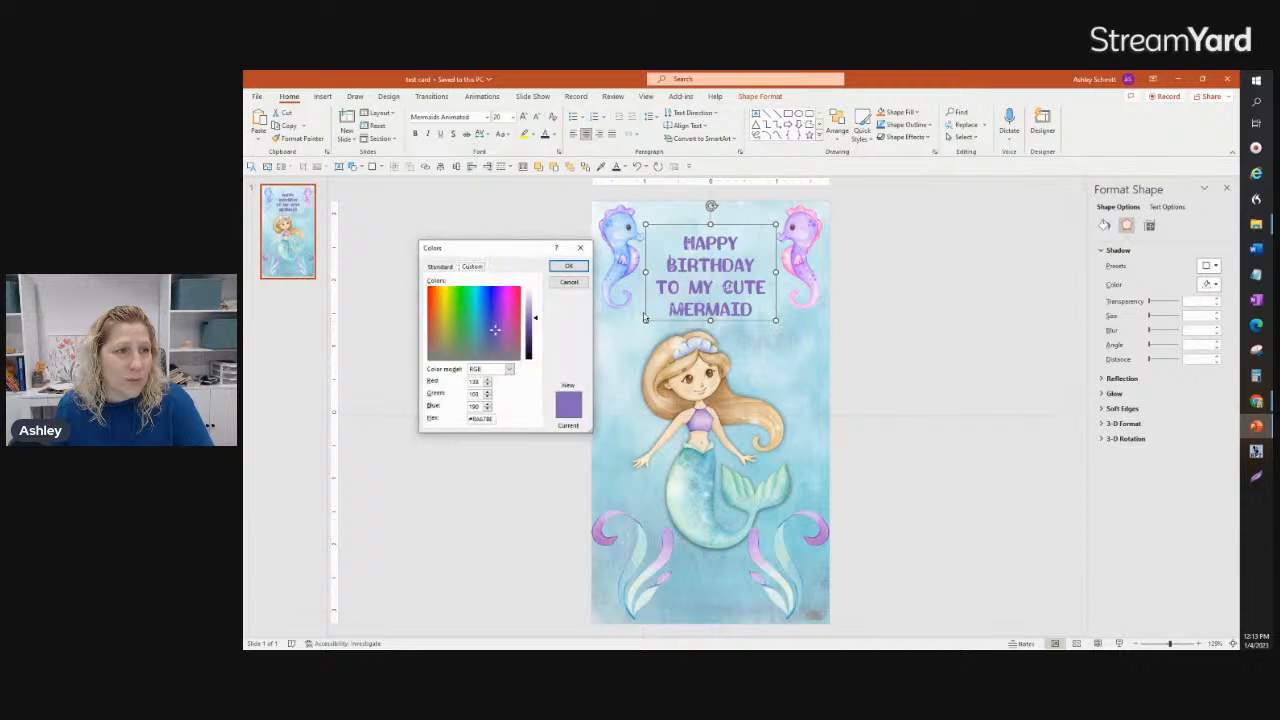
drag(537, 321, 537, 331)
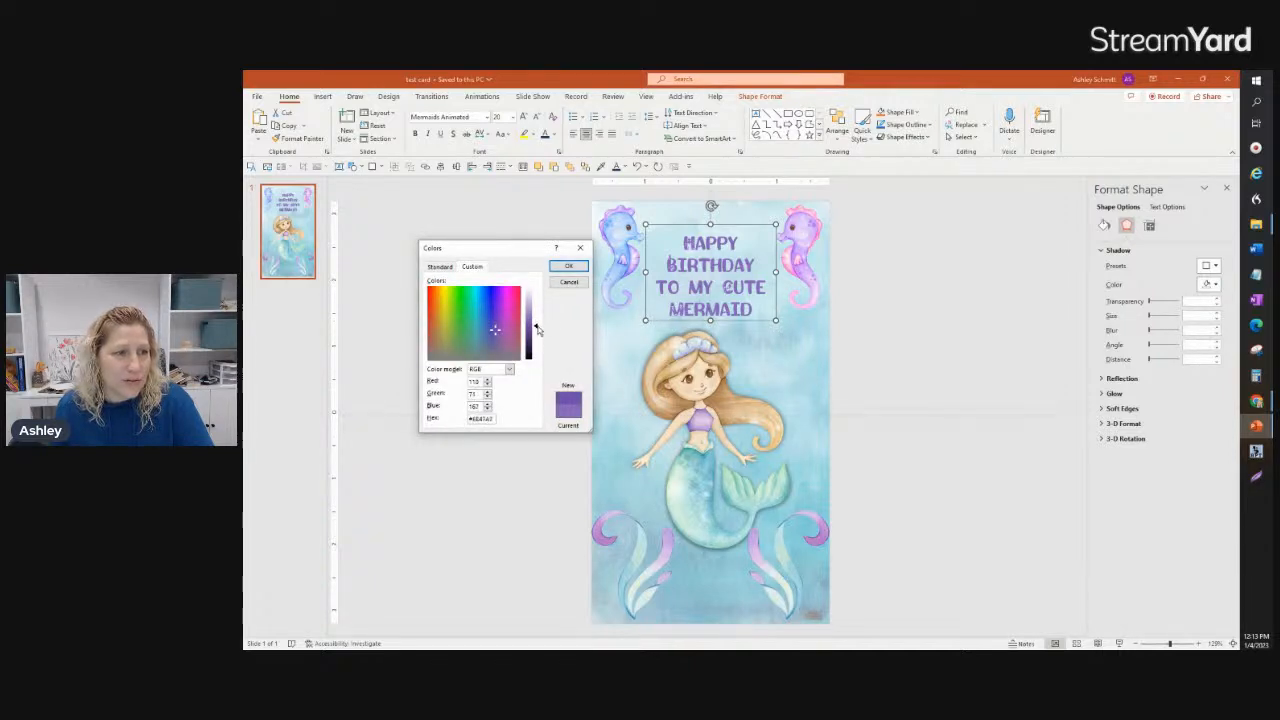
click(568, 266)
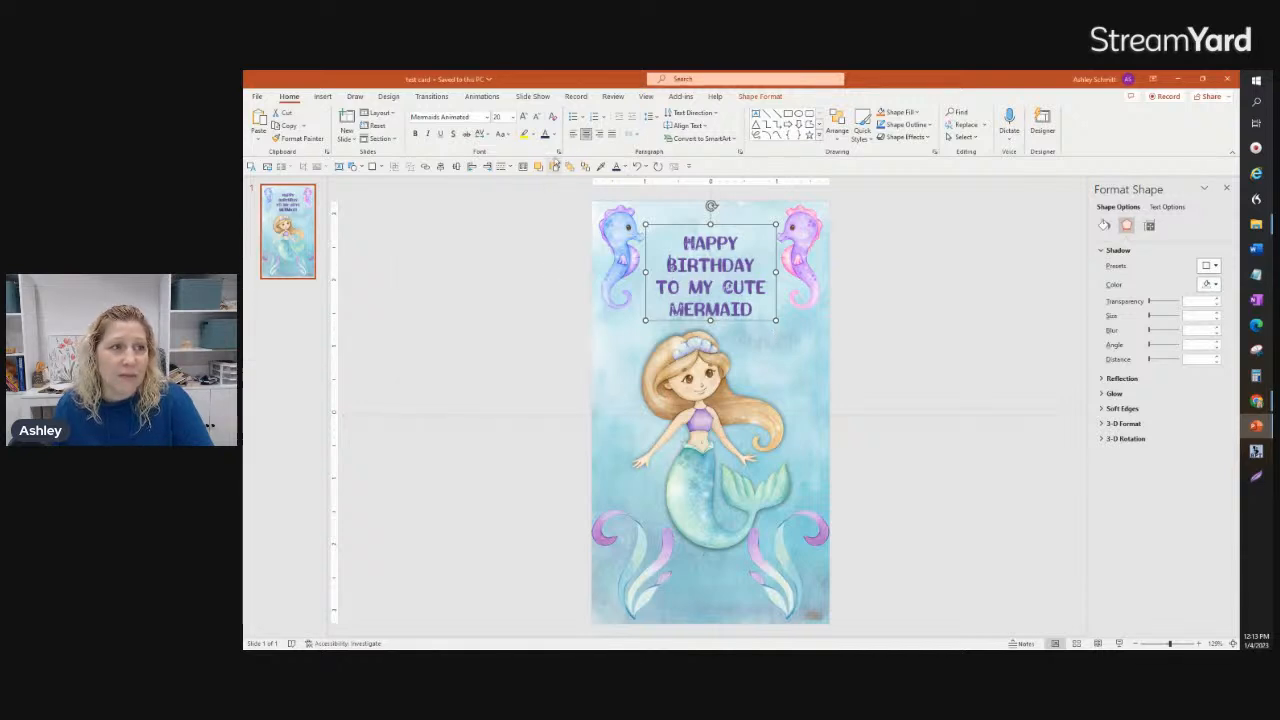
click(454, 136)
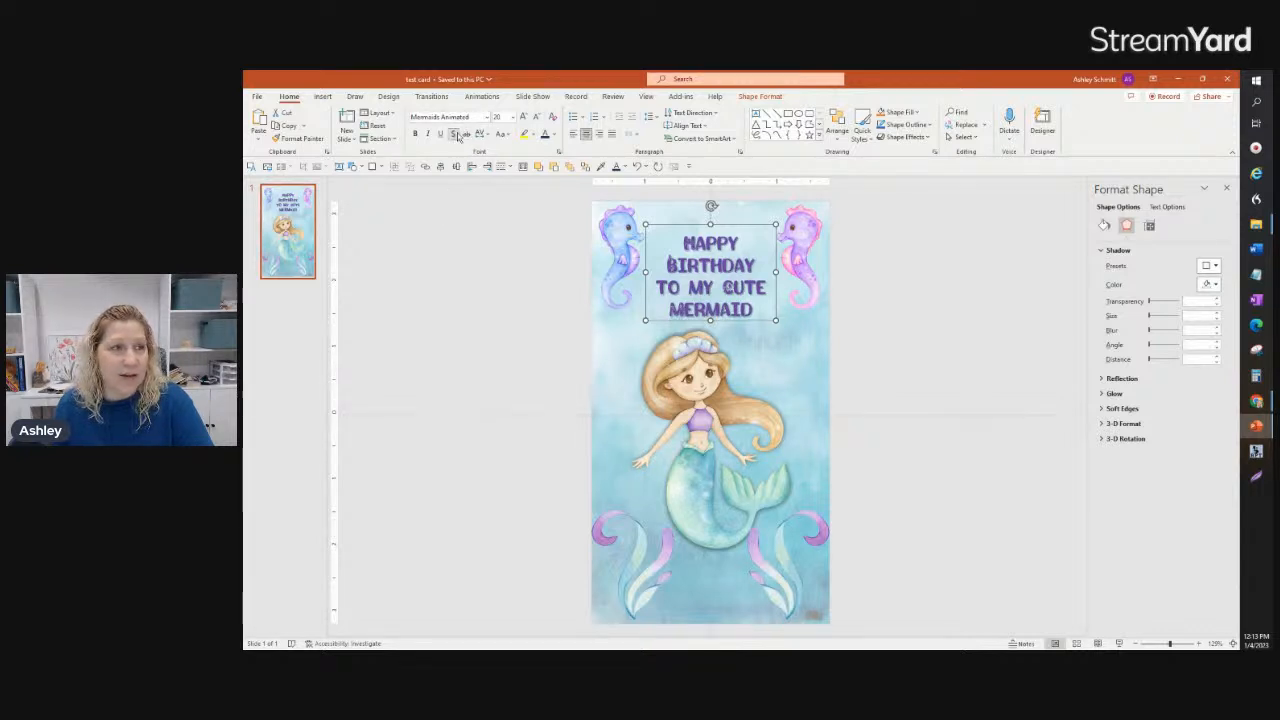
Step: Replace the greeting's text shadow with the outer shadow preset offset to the bottom right and color it white
click(454, 136)
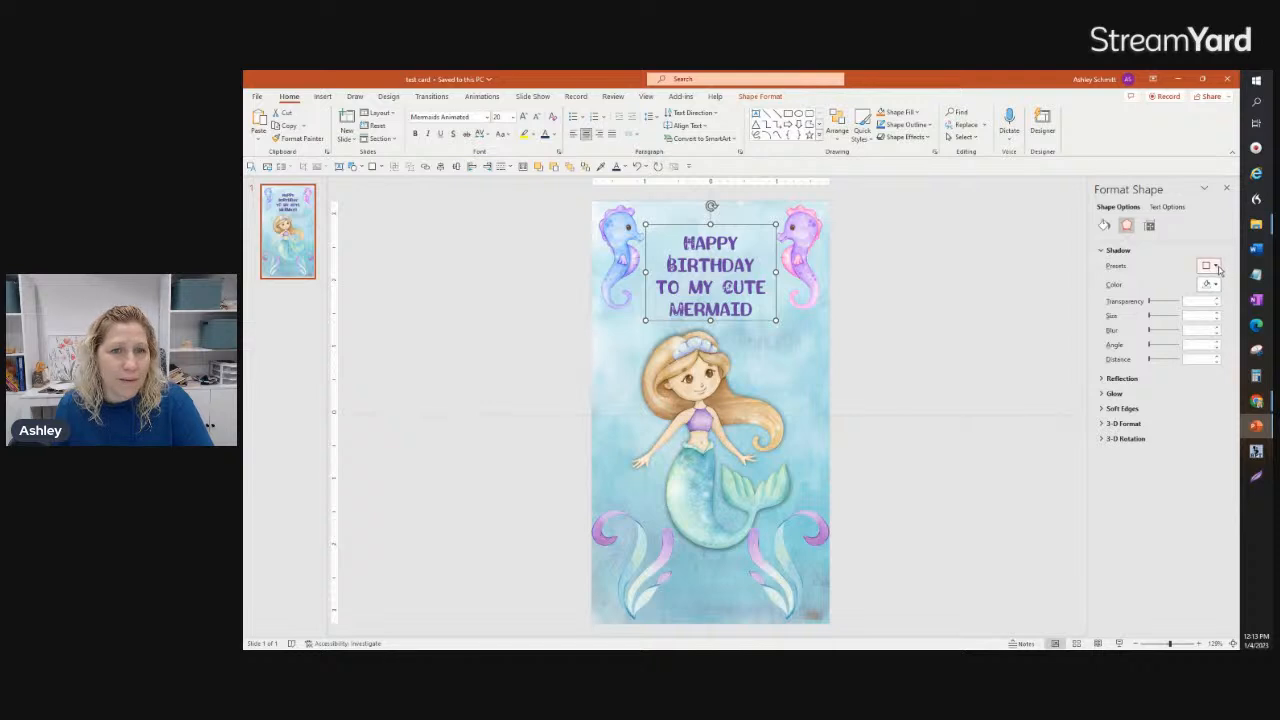
click(1216, 266)
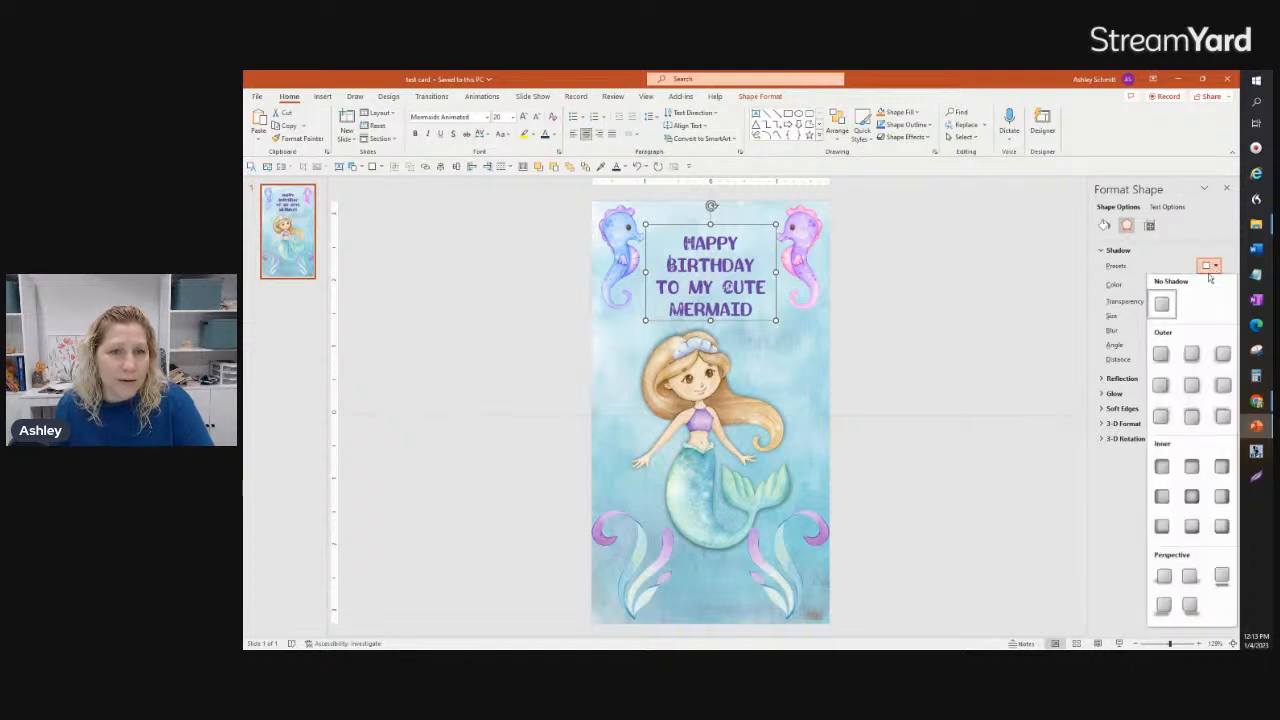
click(1165, 352)
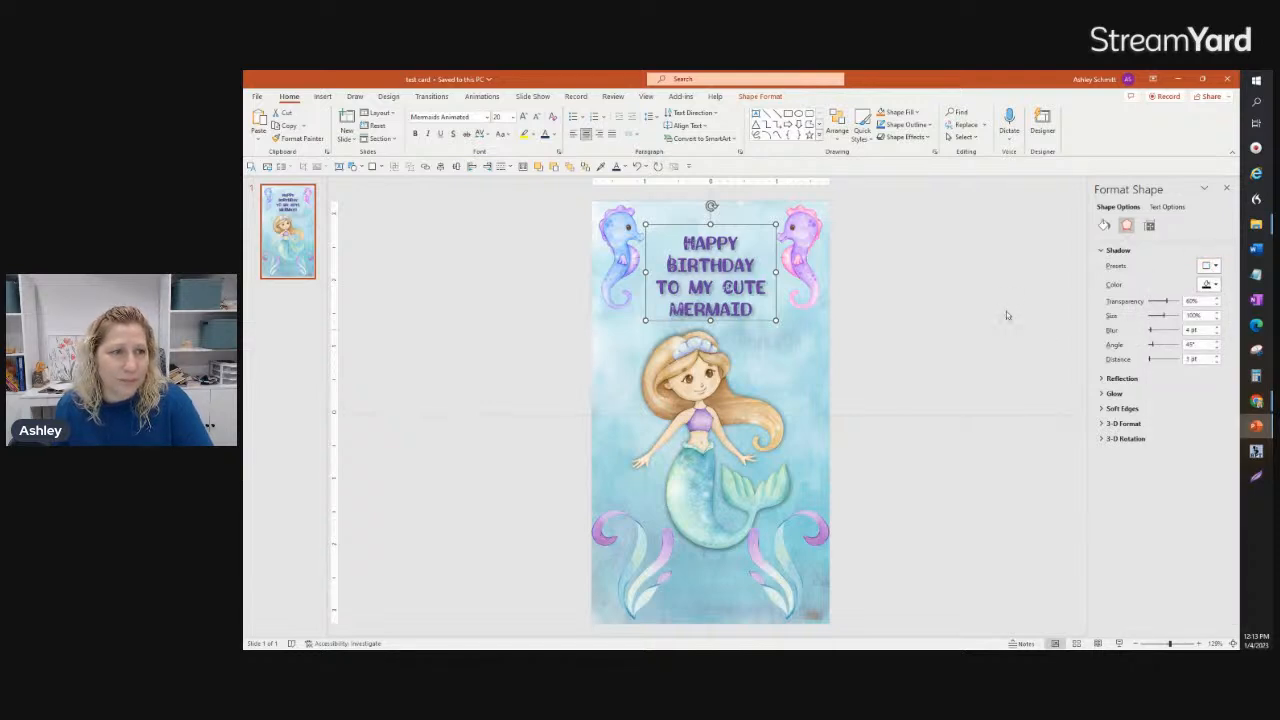
click(1216, 285)
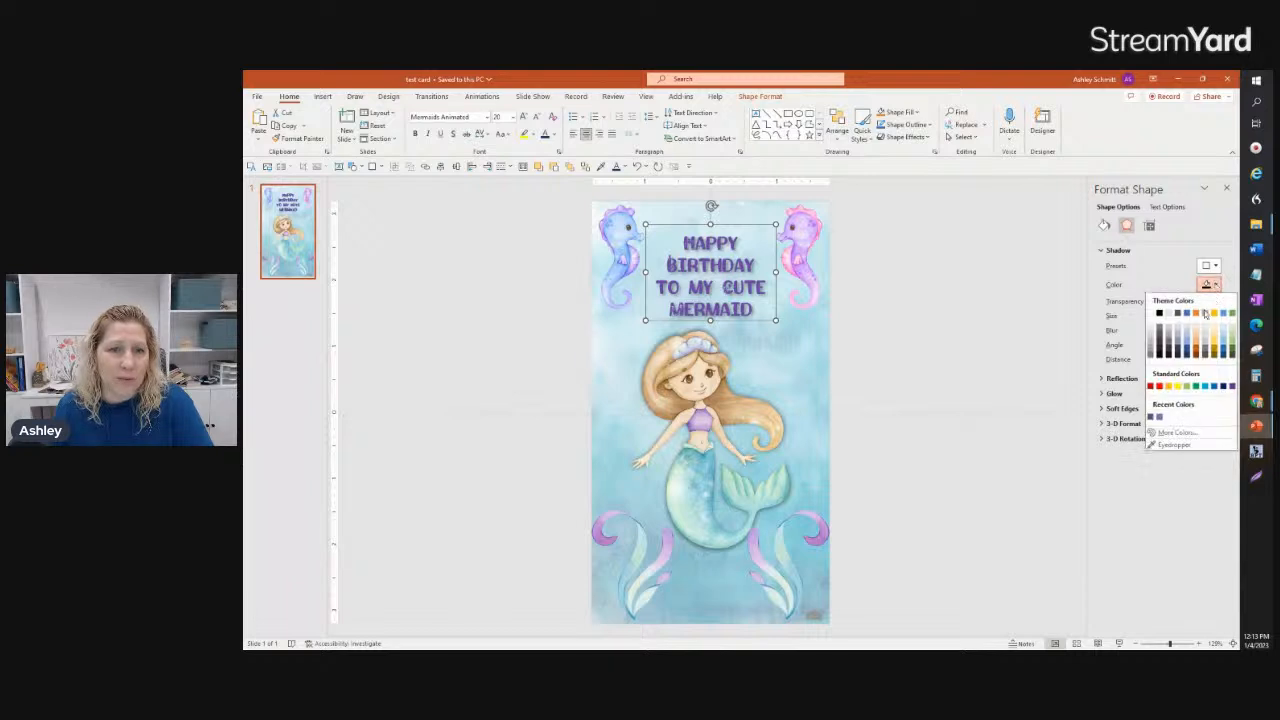
click(1155, 318)
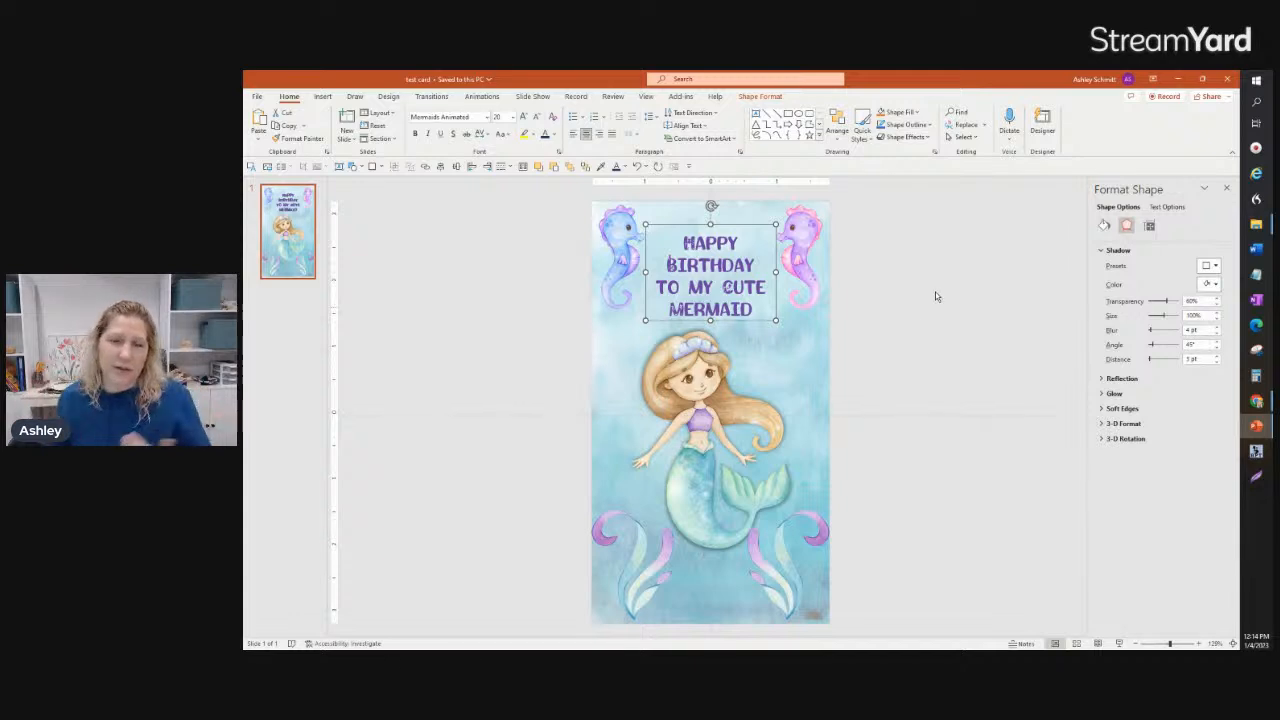
click(1037, 293)
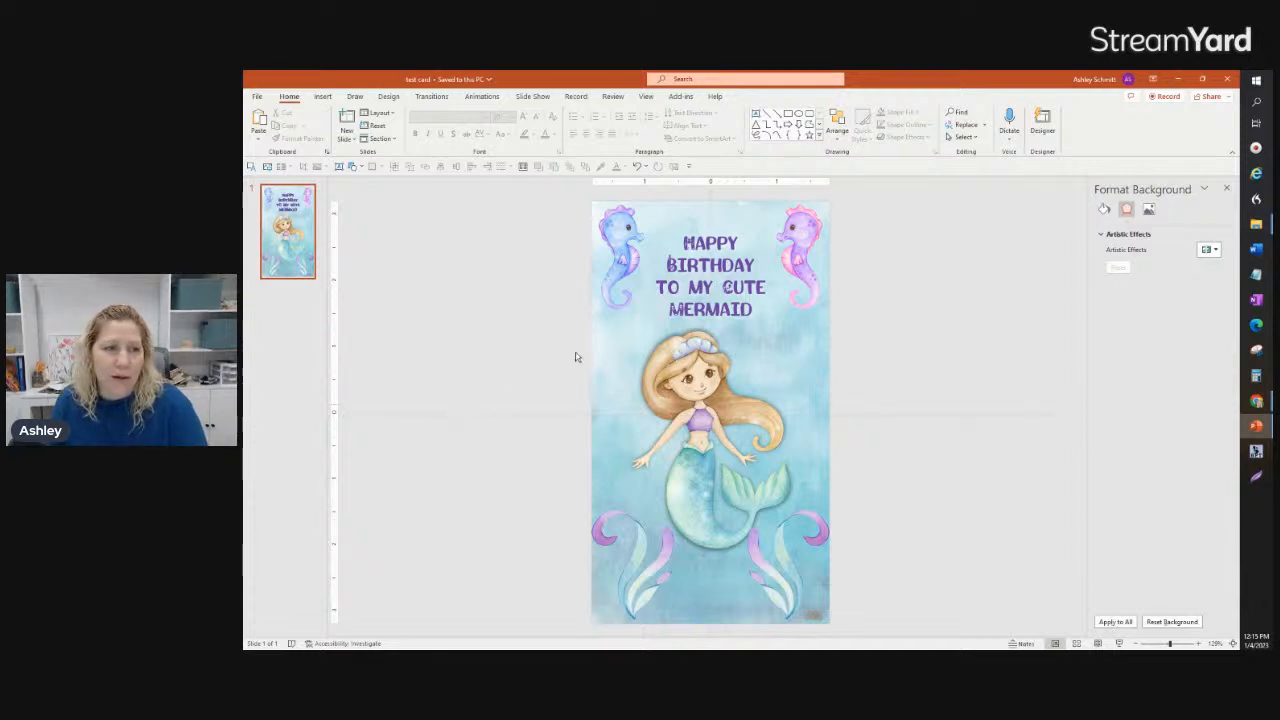
click(345, 138)
click(366, 425)
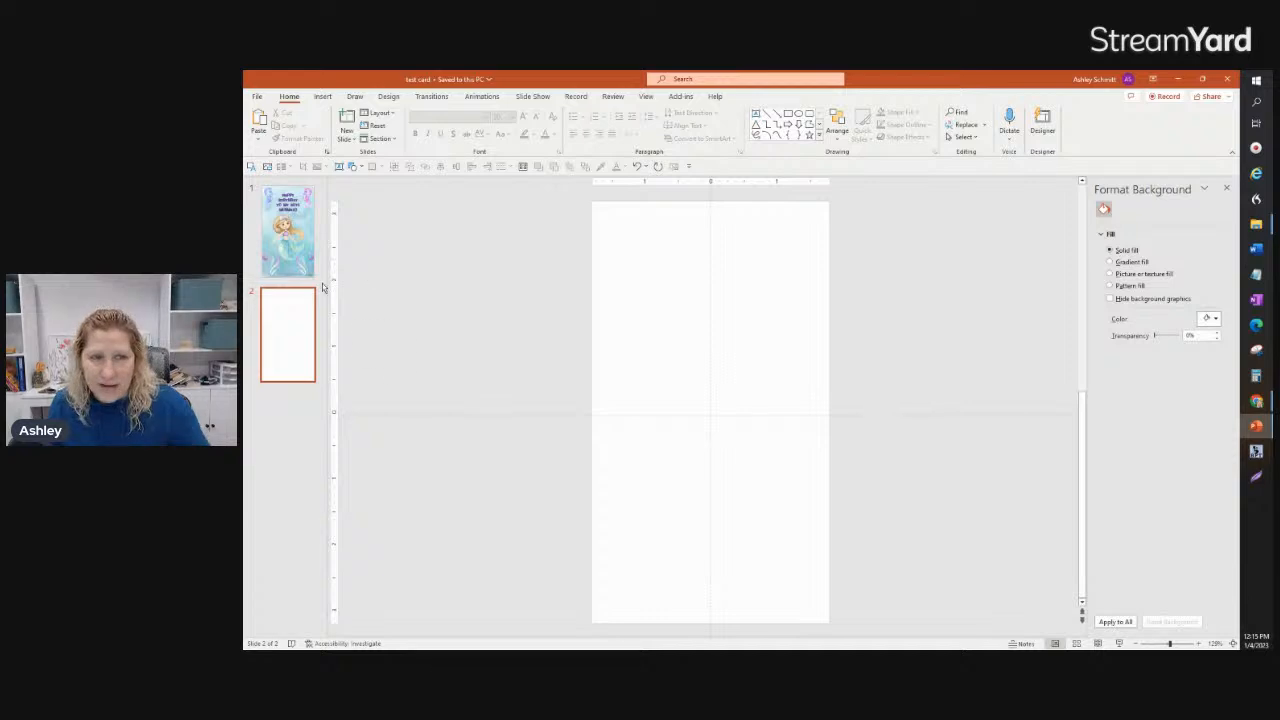
click(293, 247)
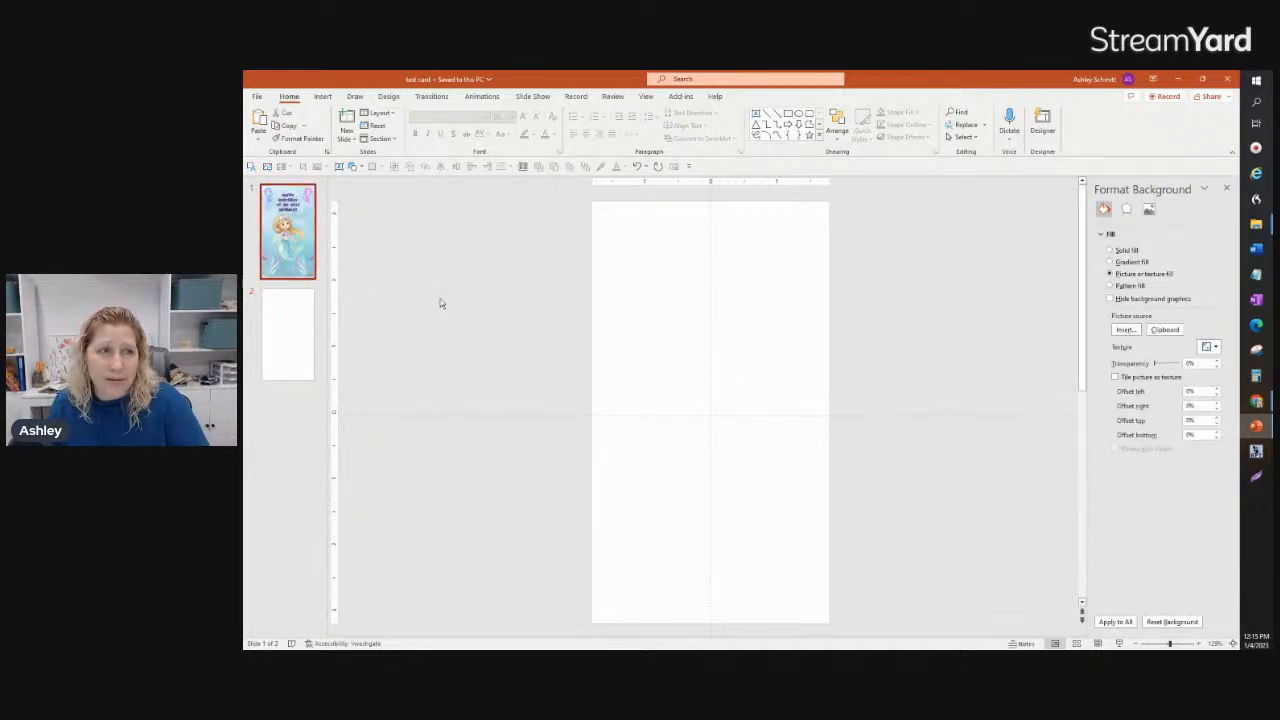
click(310, 342)
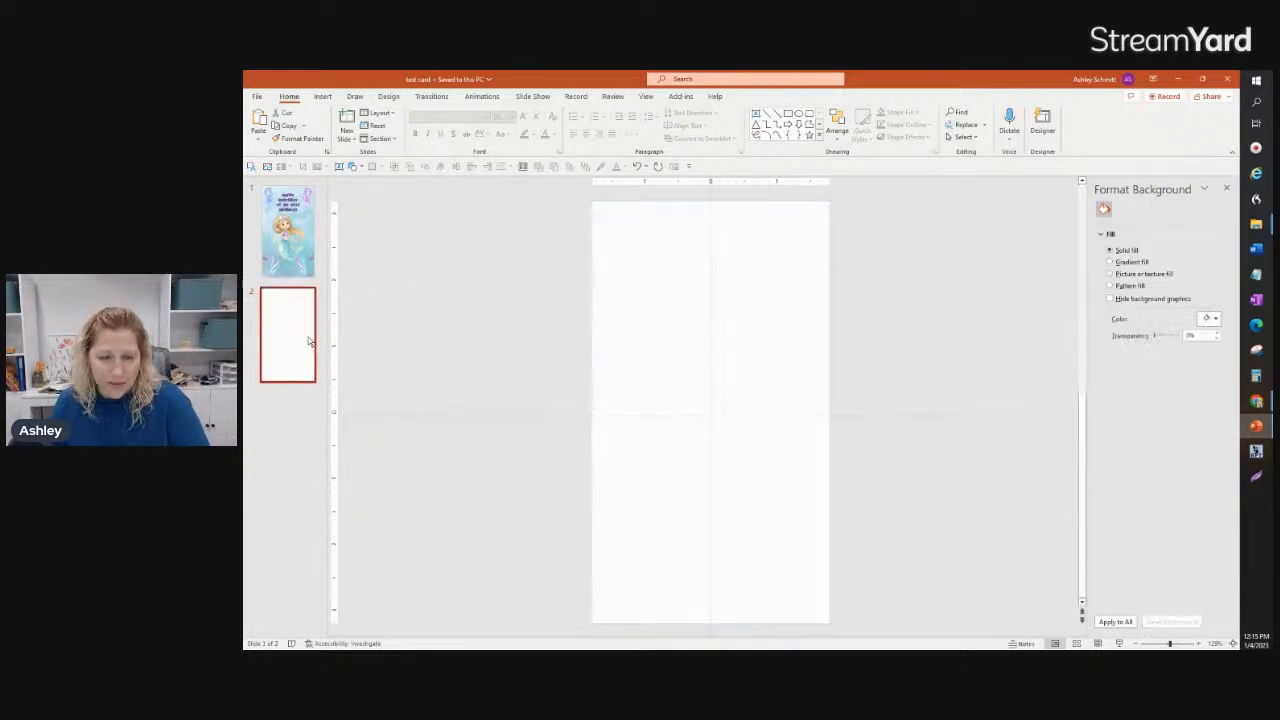
key(Delete)
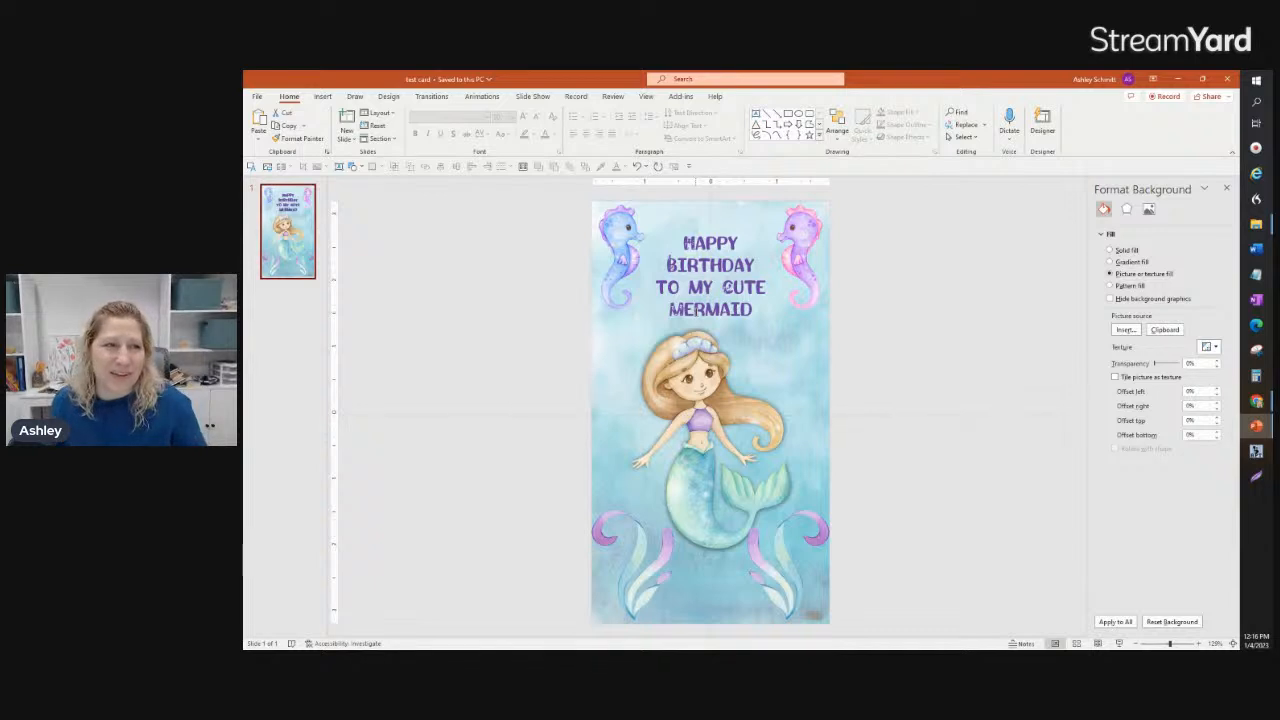
Step: Apply the Appear entrance animation to the greeting text box
click(480, 97)
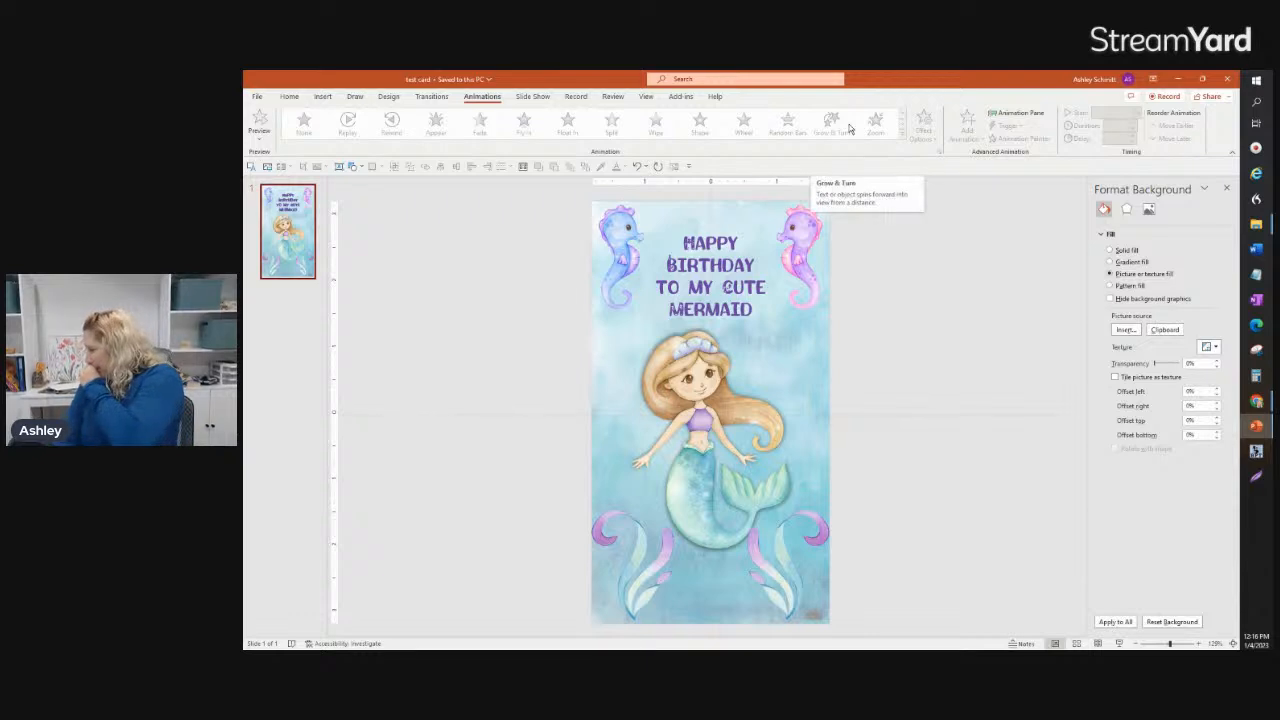
click(700, 277)
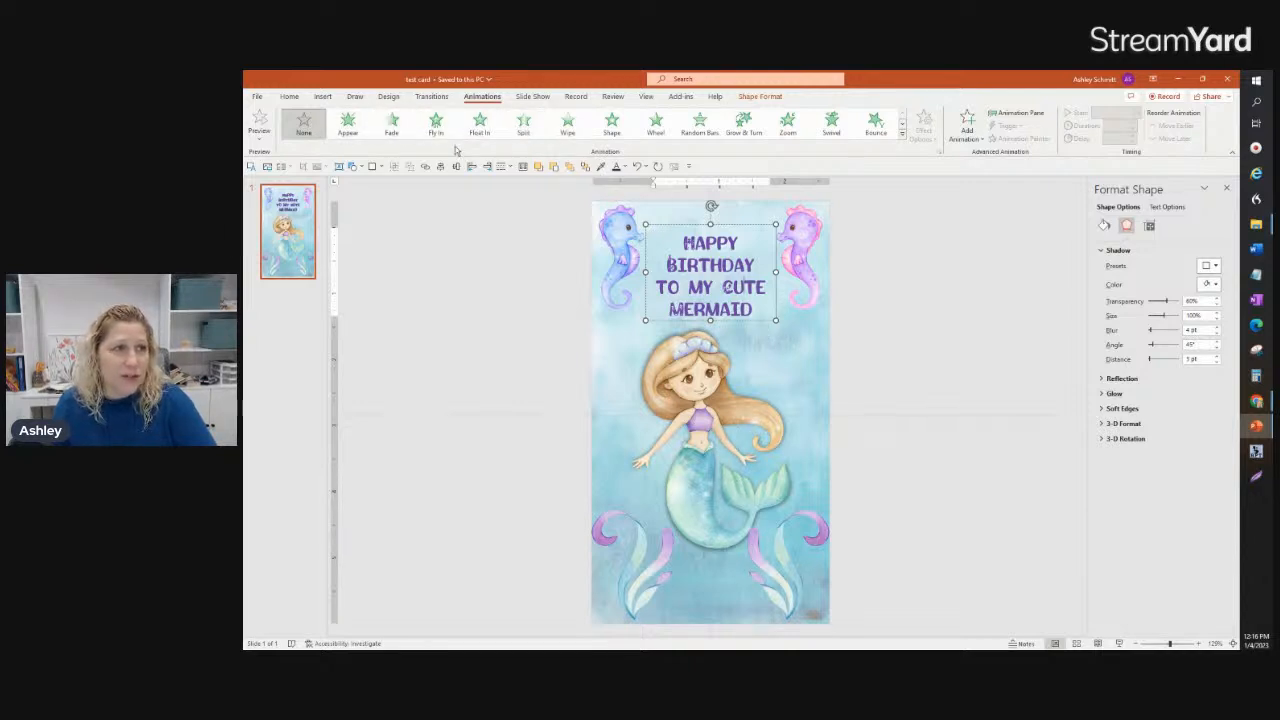
click(347, 122)
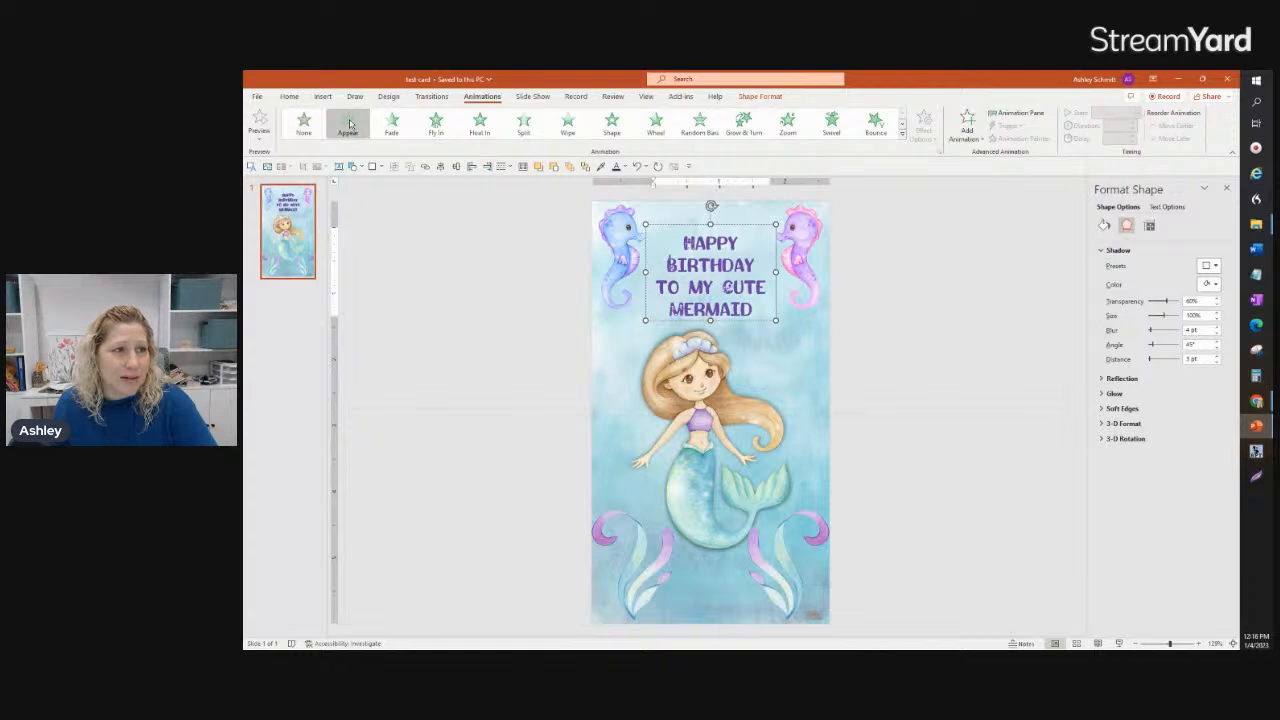
click(690, 282)
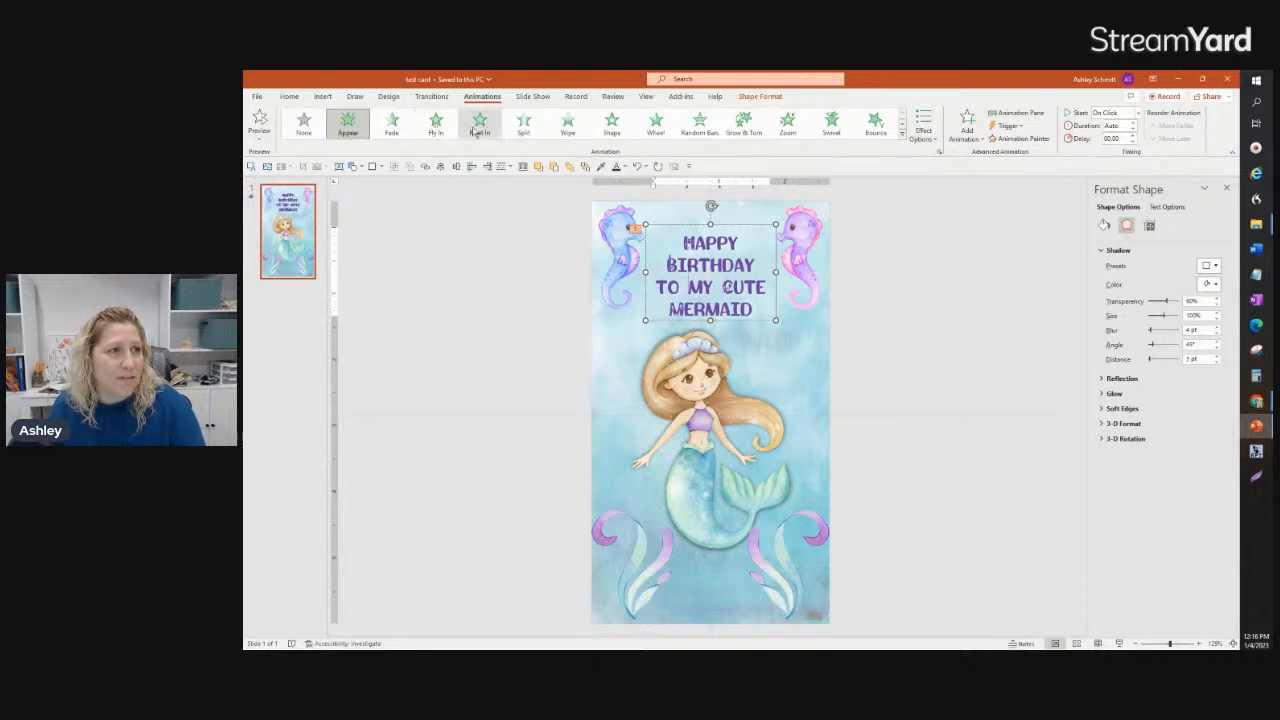
click(982, 302)
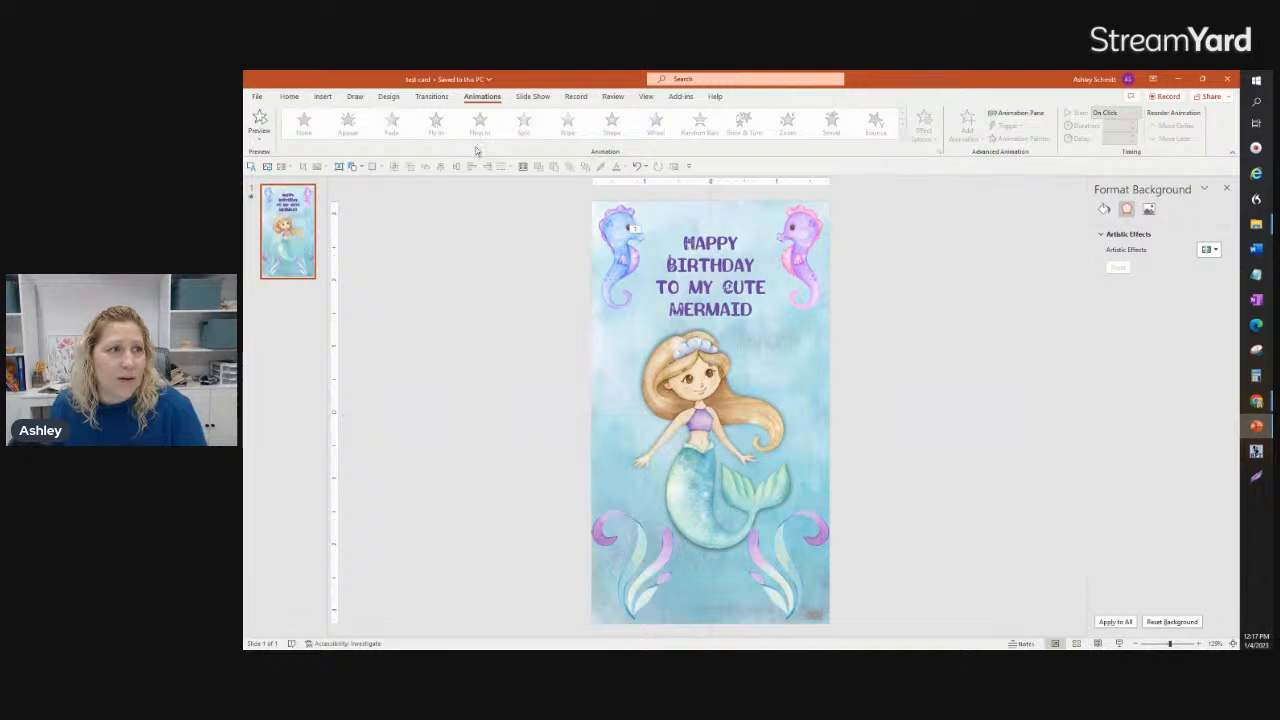
Step: Set the duration of the greeting's Appear animation to 2.25 seconds and preview it
click(710, 264)
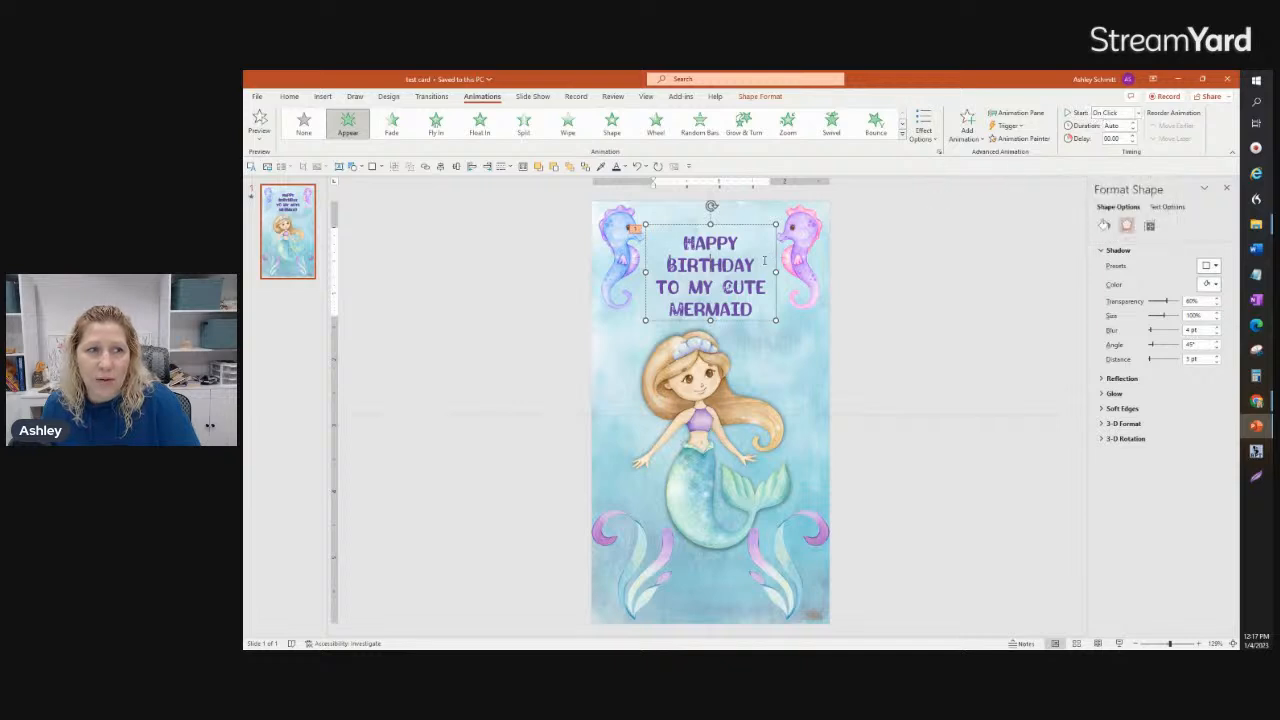
click(1120, 112)
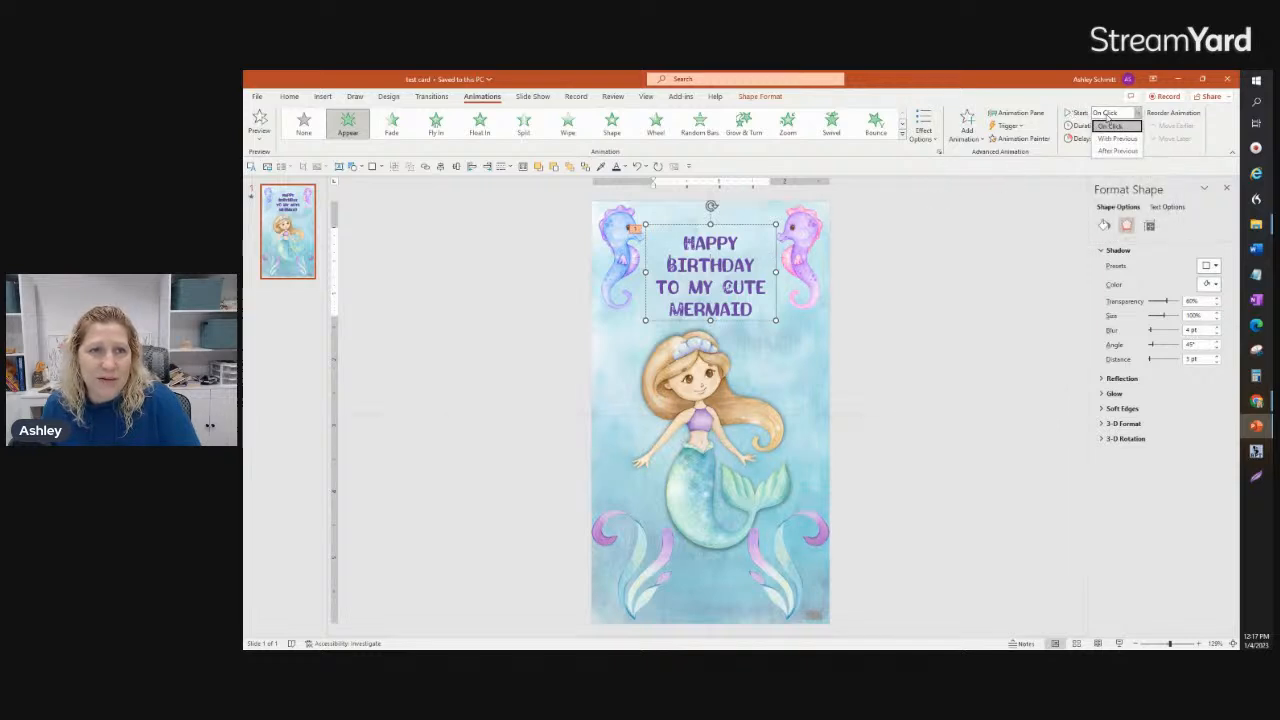
click(1075, 164)
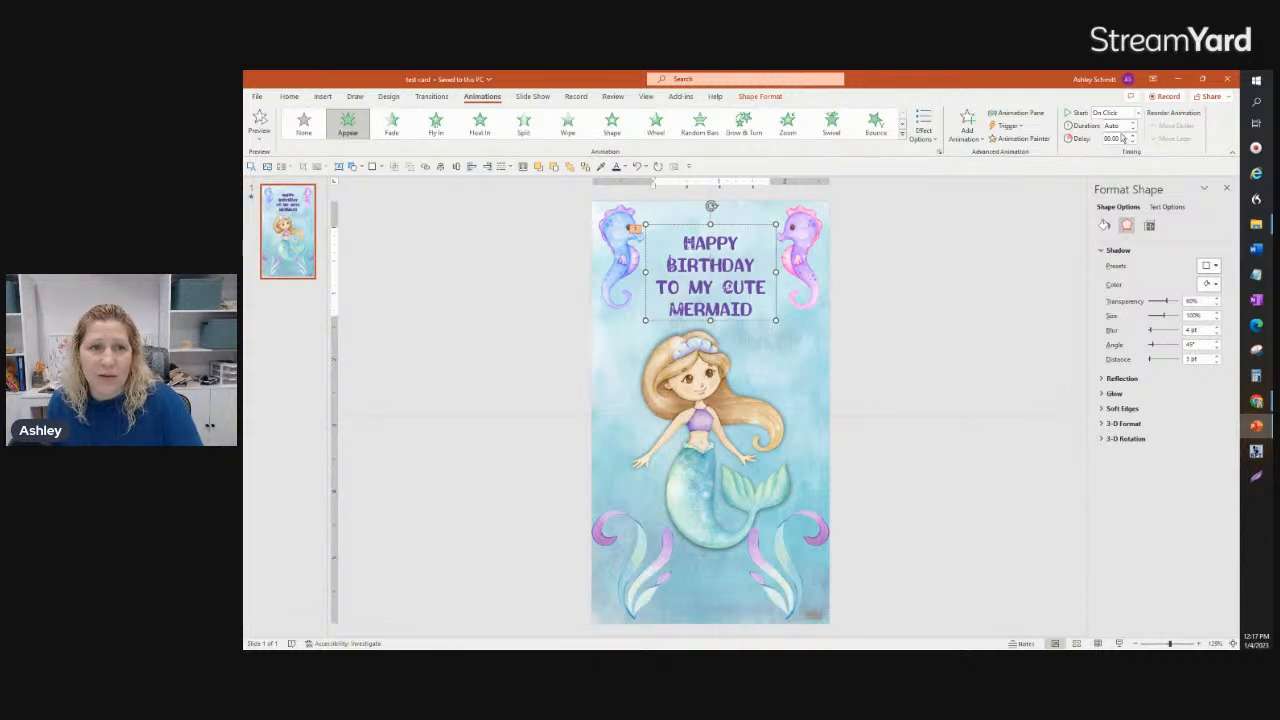
click(1134, 121)
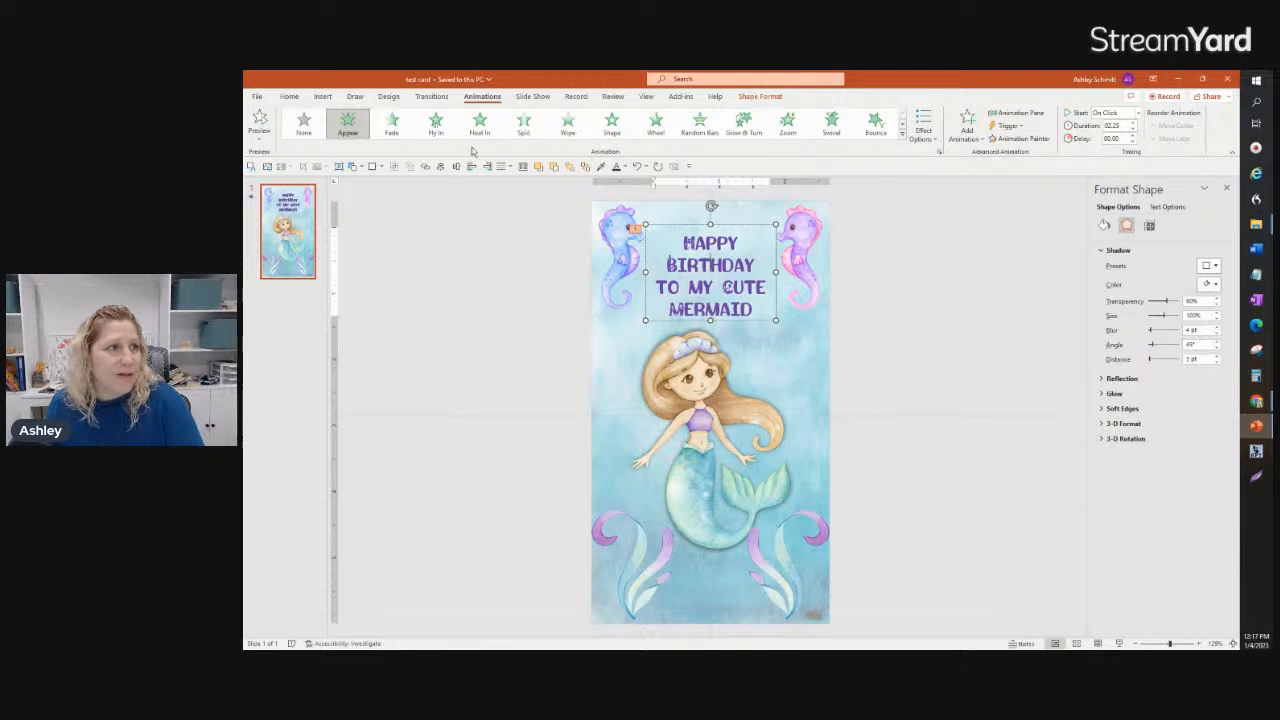
click(262, 120)
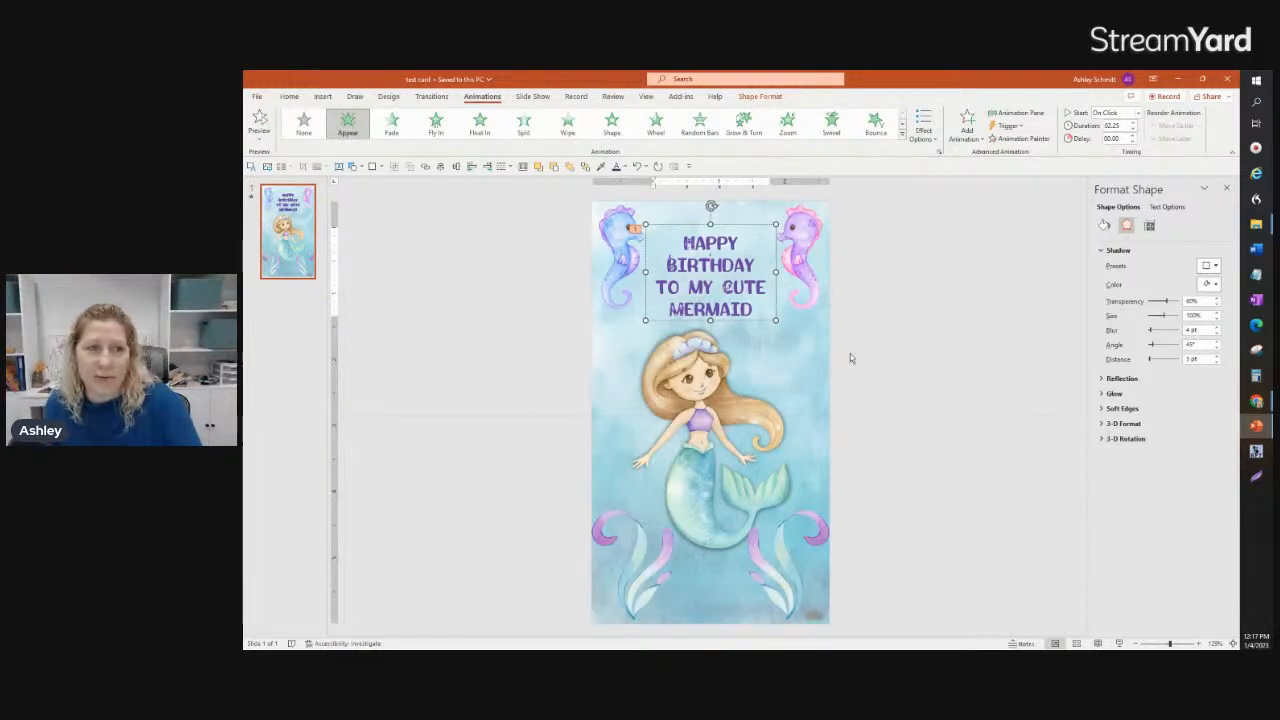
click(912, 414)
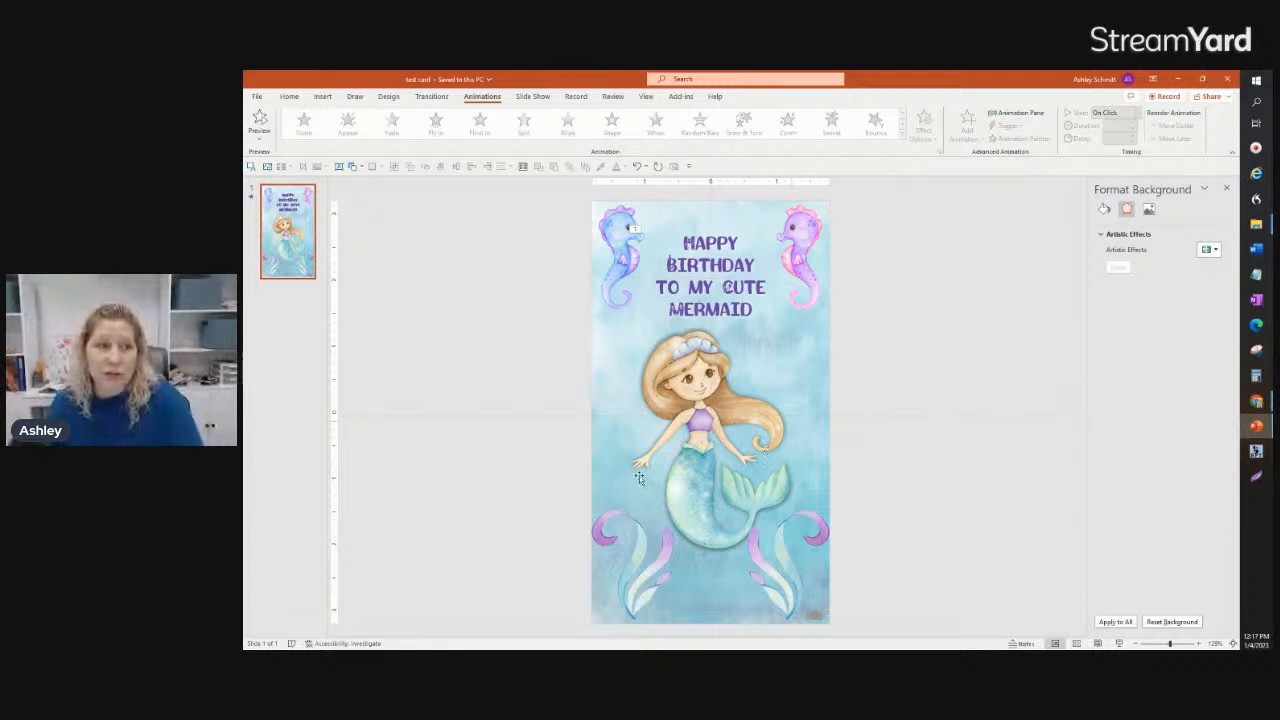
Step: Change the greeting text box's animation to Swivel and preview it
click(727, 225)
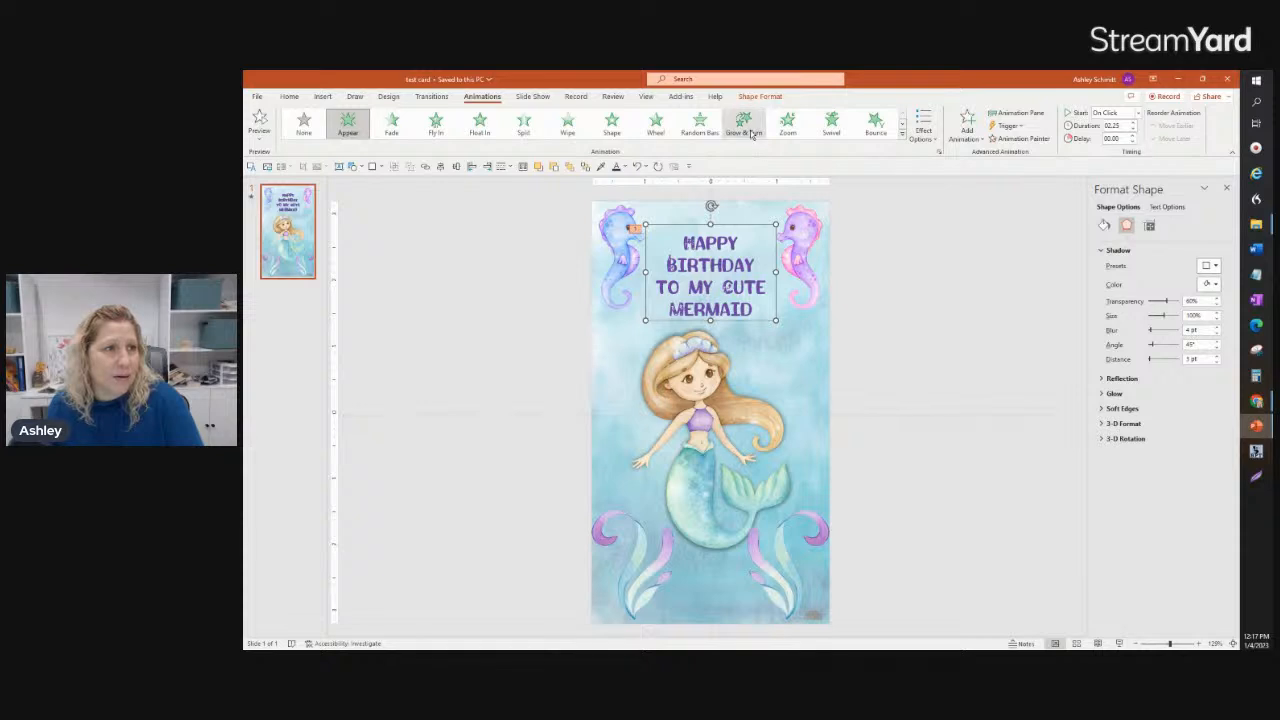
click(831, 122)
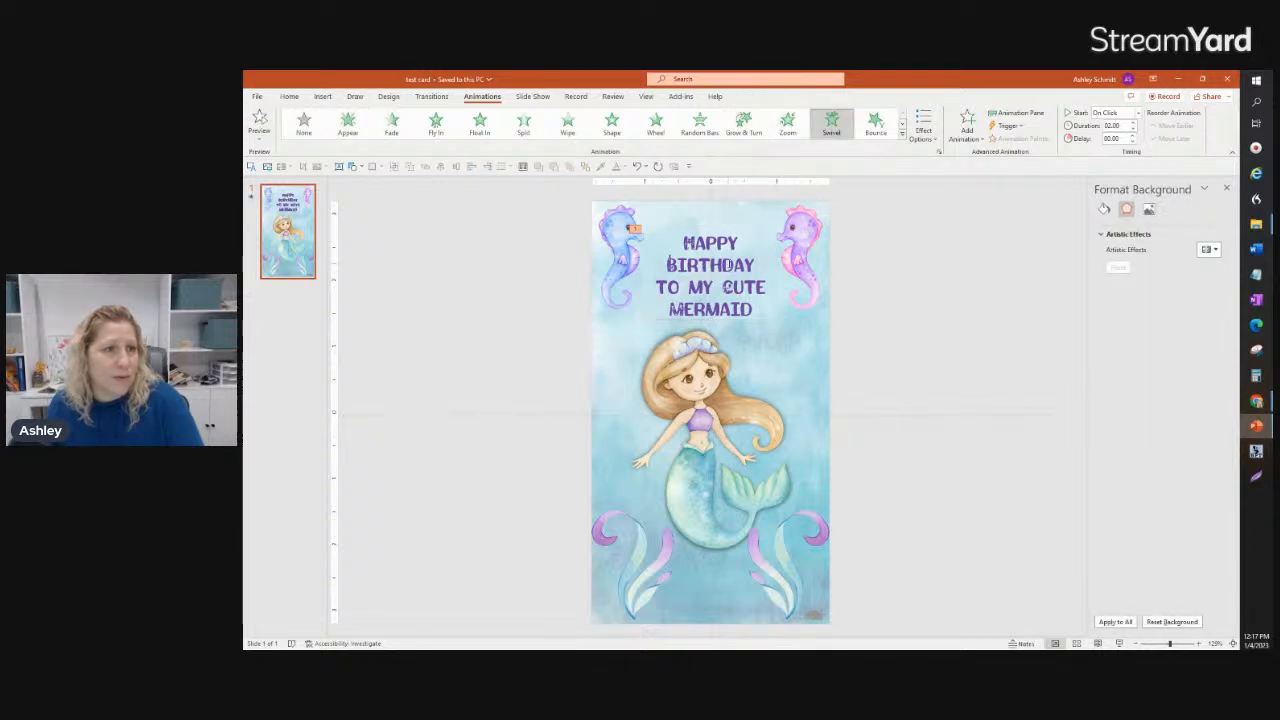
click(728, 264)
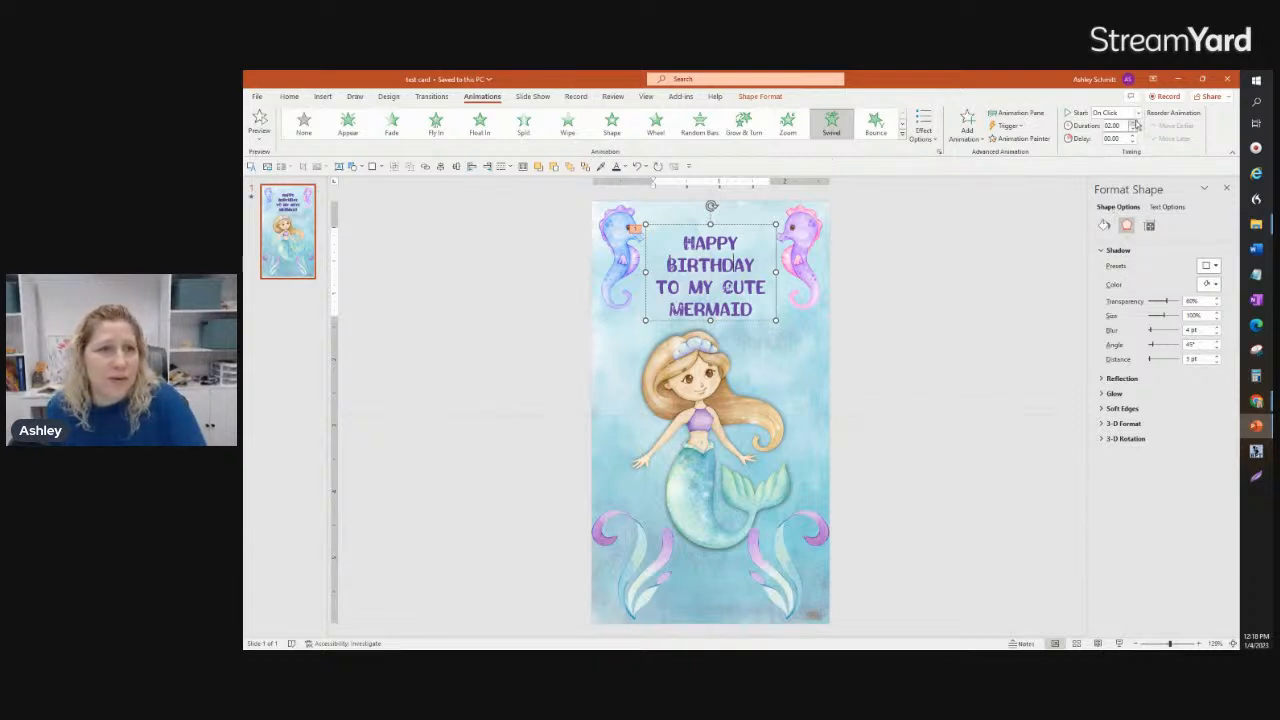
click(260, 122)
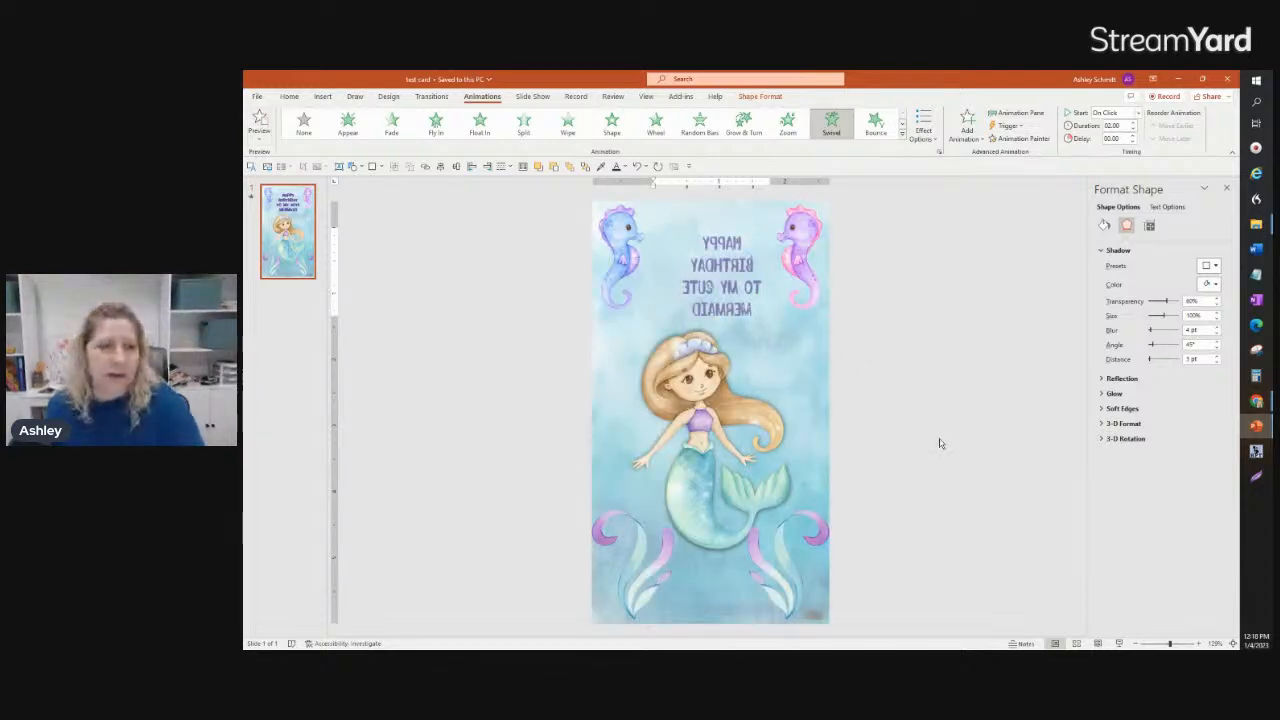
Step: Apply the Float In entrance animation to both seahorses together
click(801, 259)
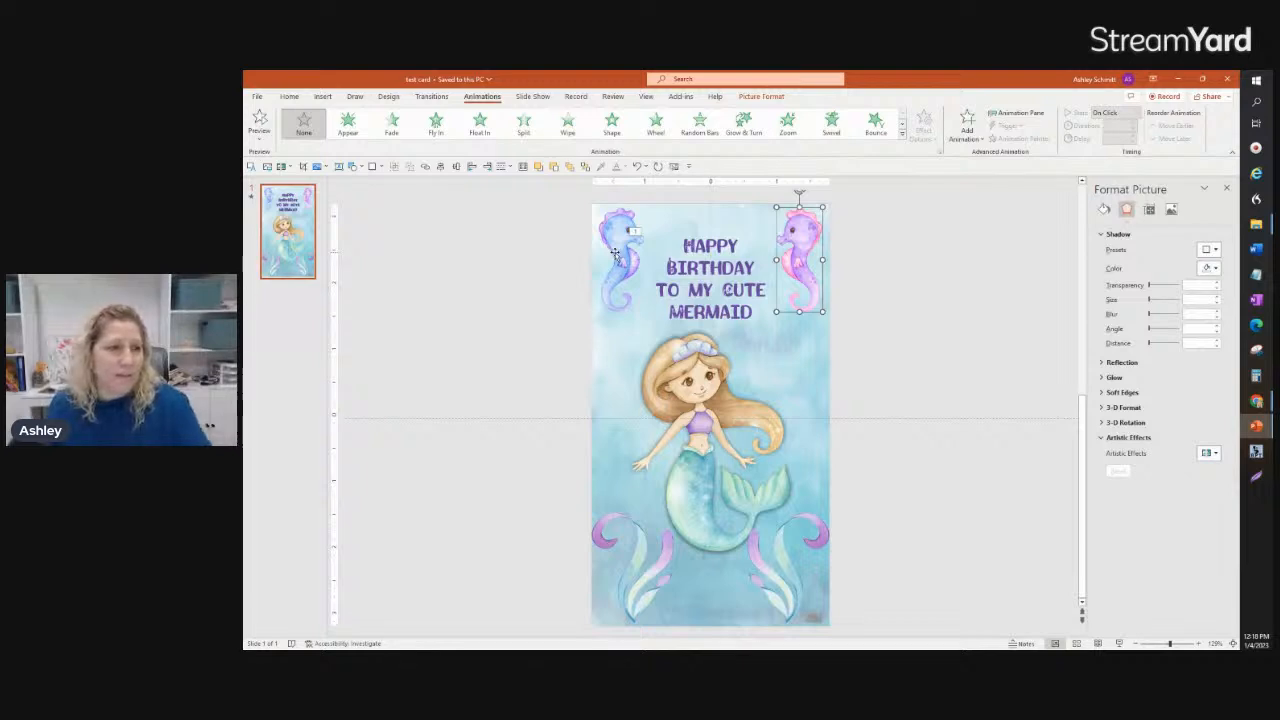
shift+click(617, 252)
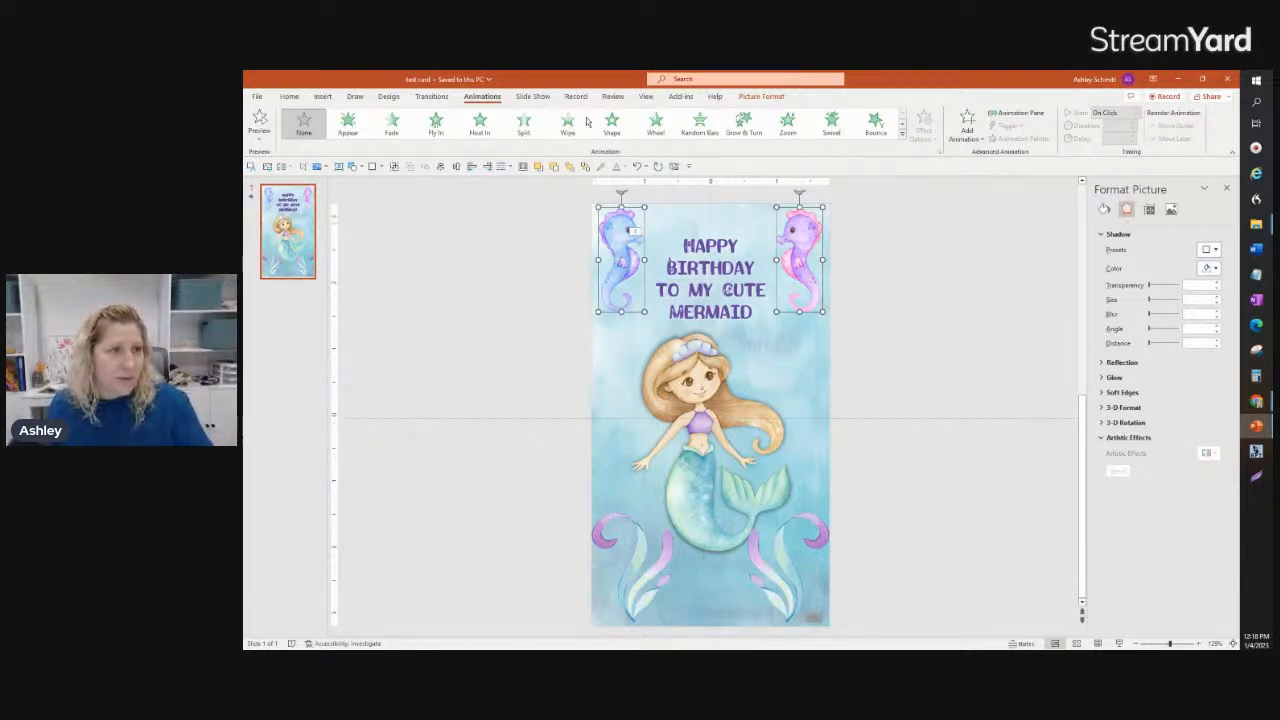
click(479, 125)
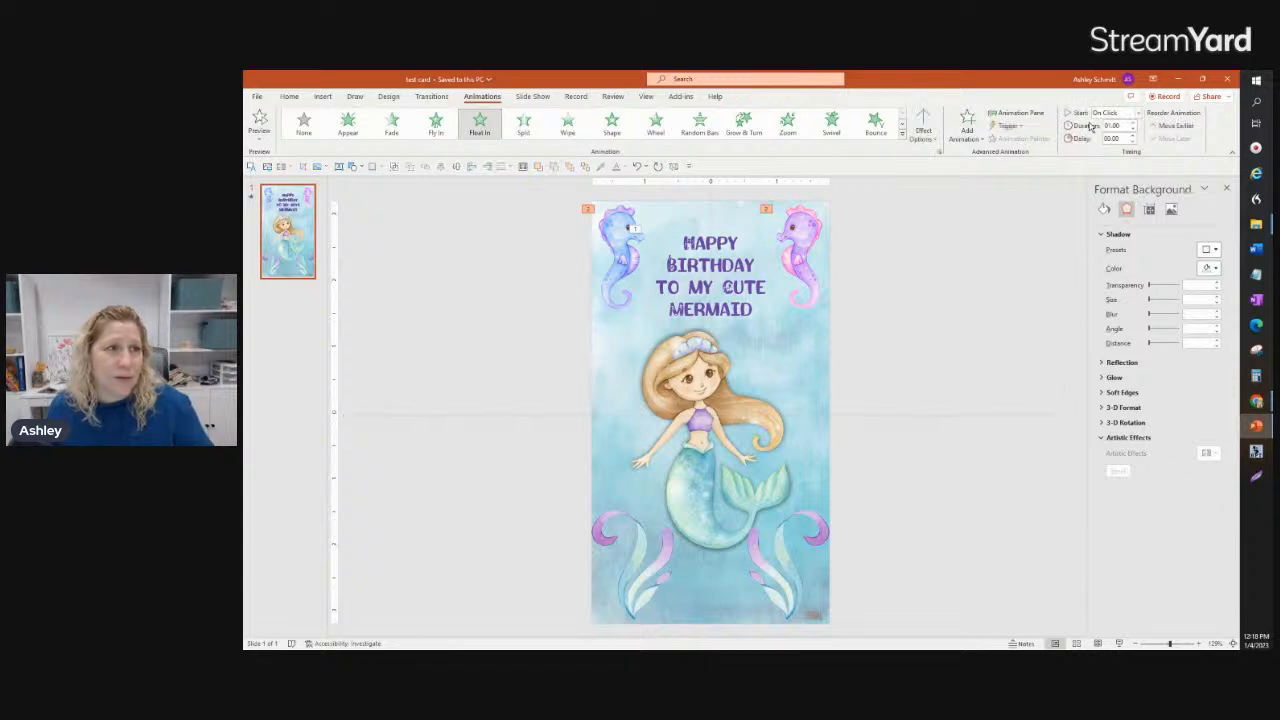
Step: Set the seahorses' animation to start After Previous with a 1-second delay and preview the slide's animations
click(1135, 113)
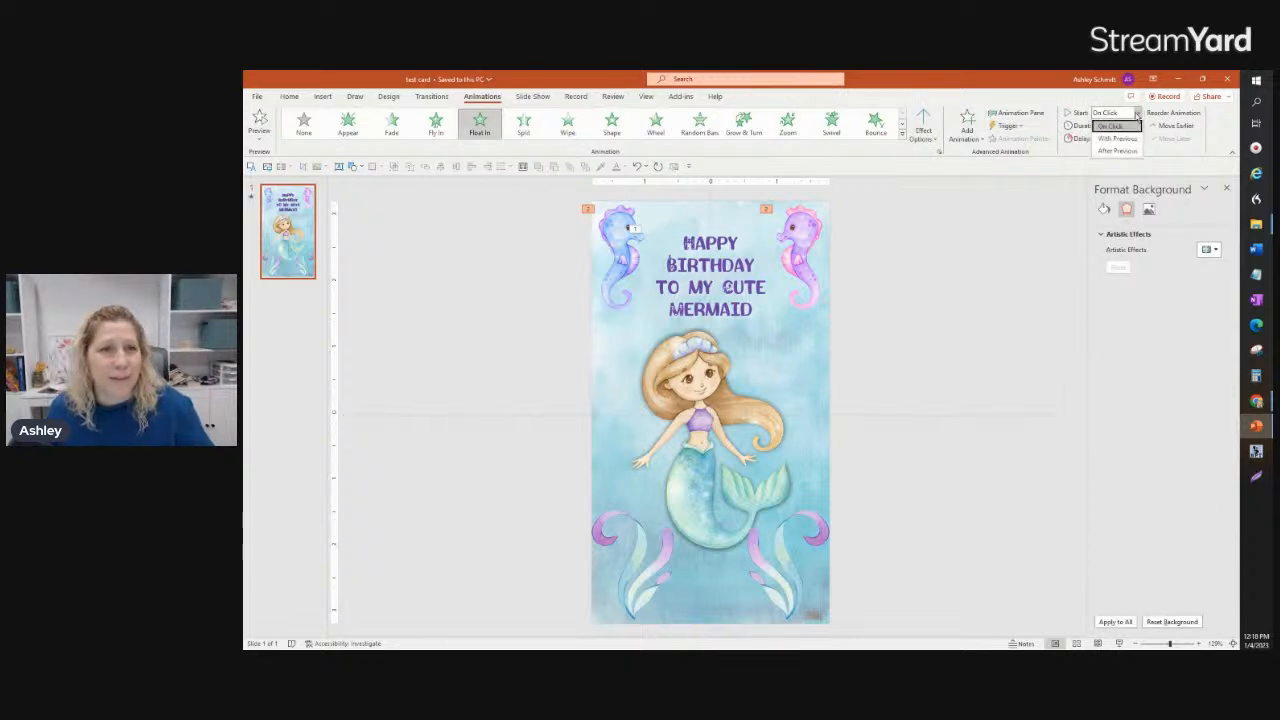
click(1127, 151)
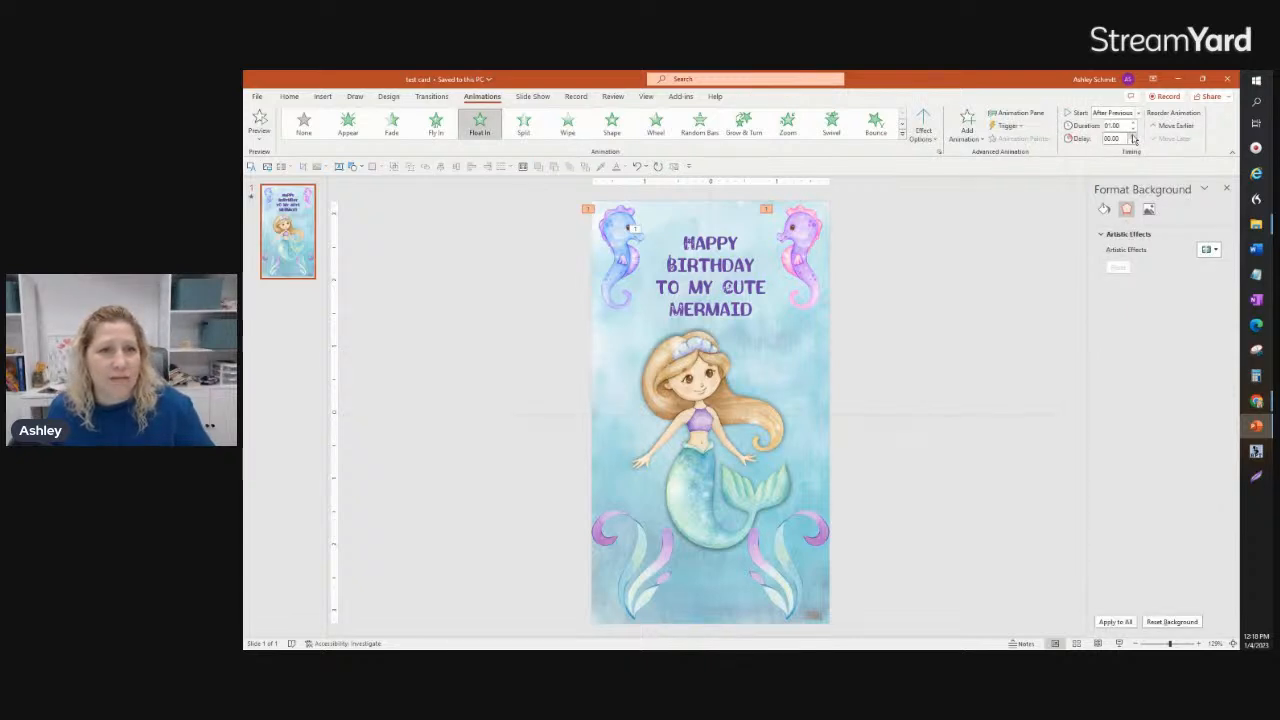
click(1133, 136)
click(1133, 136)
click(1133, 136)
click(1133, 136)
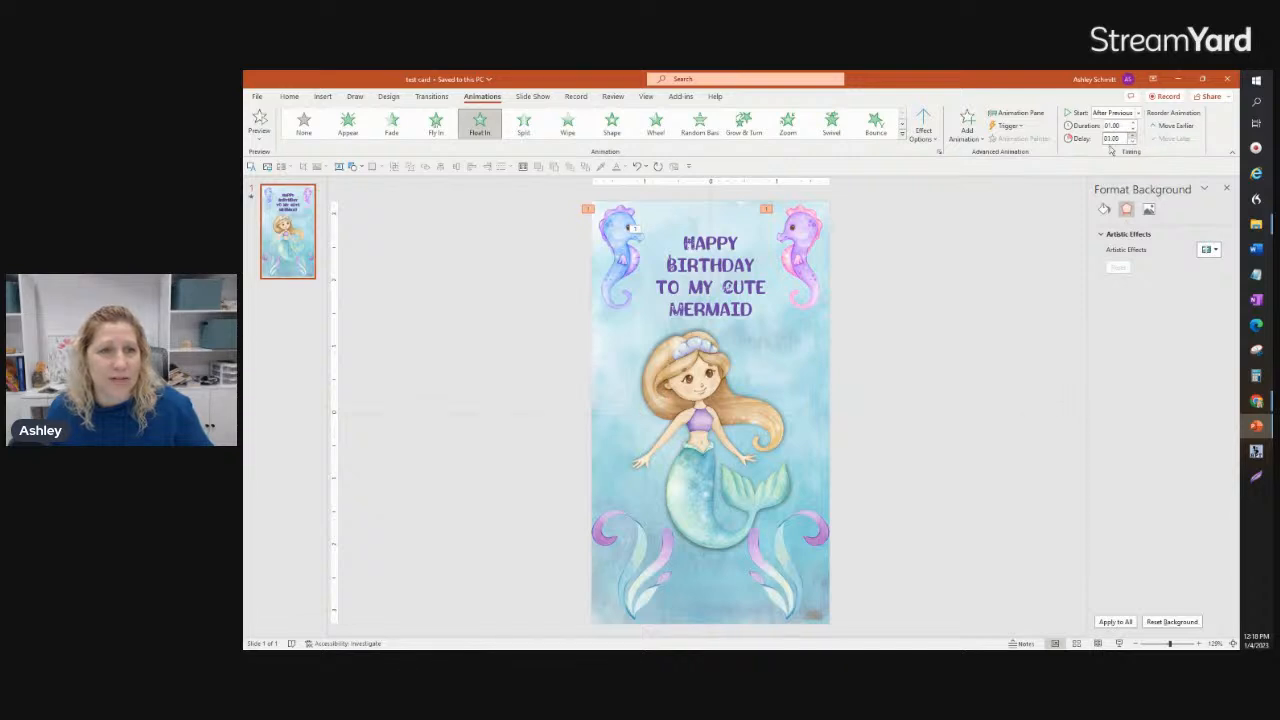
click(259, 122)
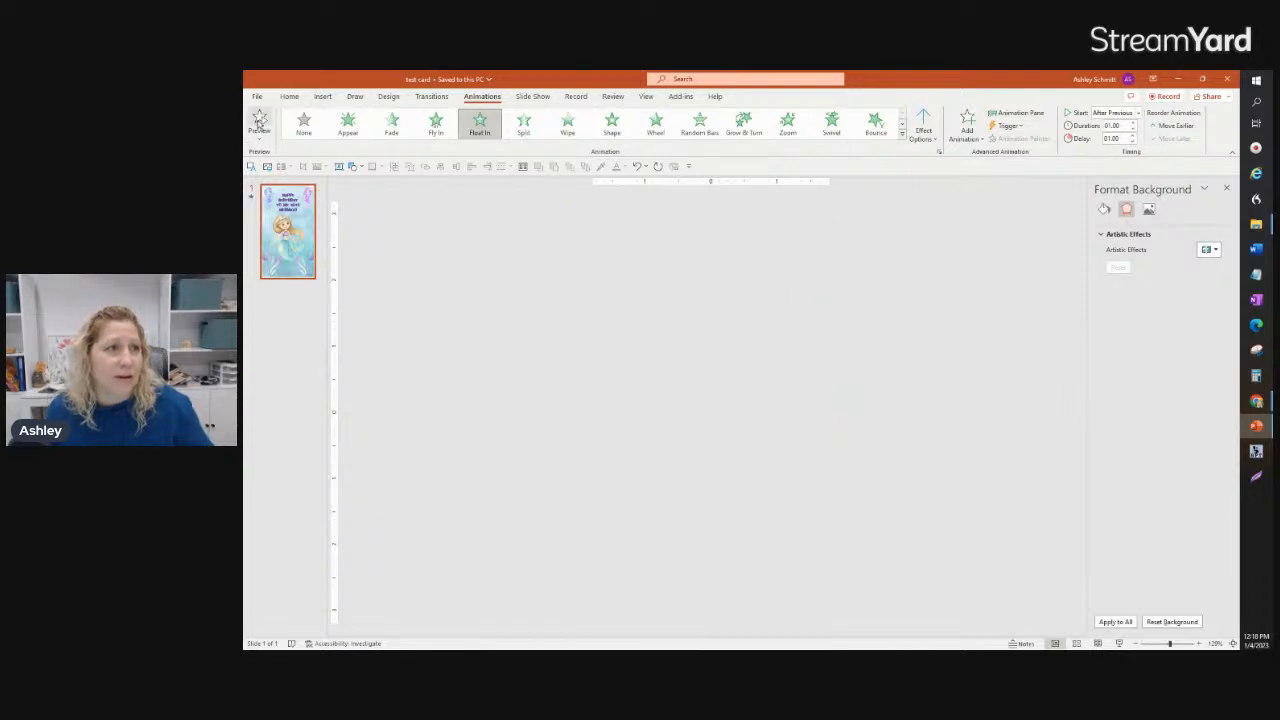
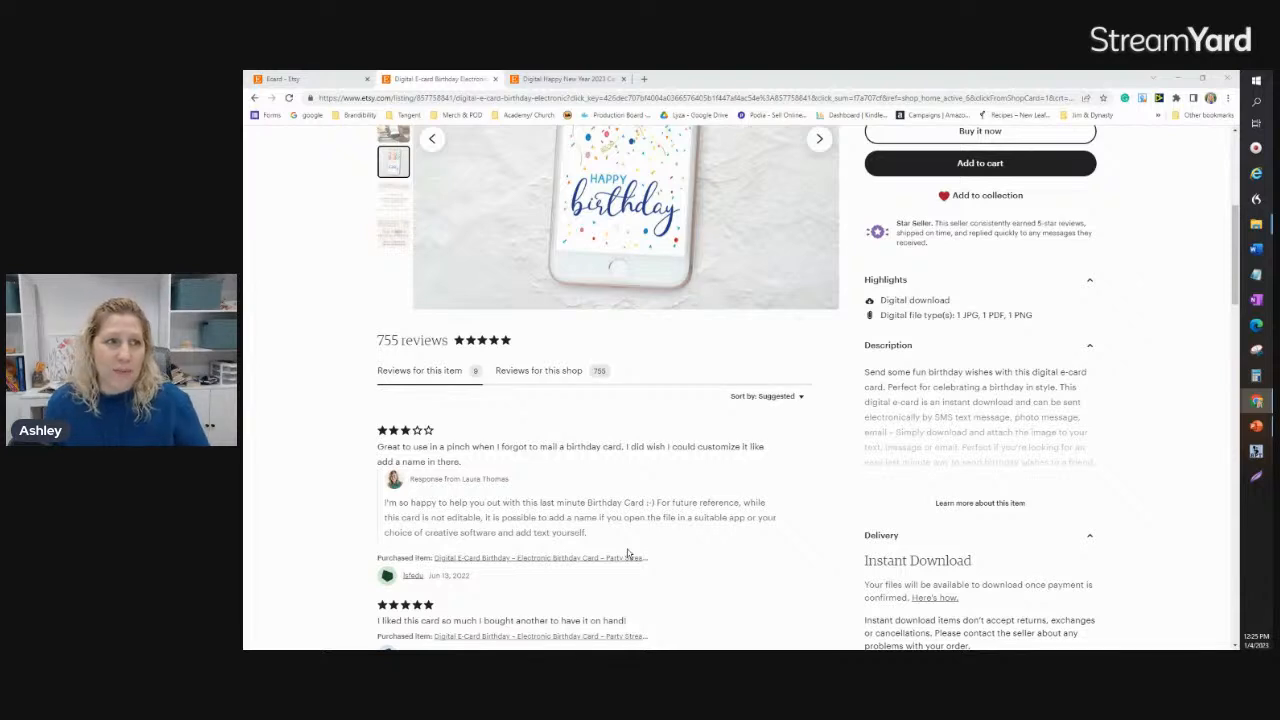
Step: Read through the buyer reviews on the Etsy birthday e-card listing and switch back to the mermaid card in PowerPoint
click(579, 352)
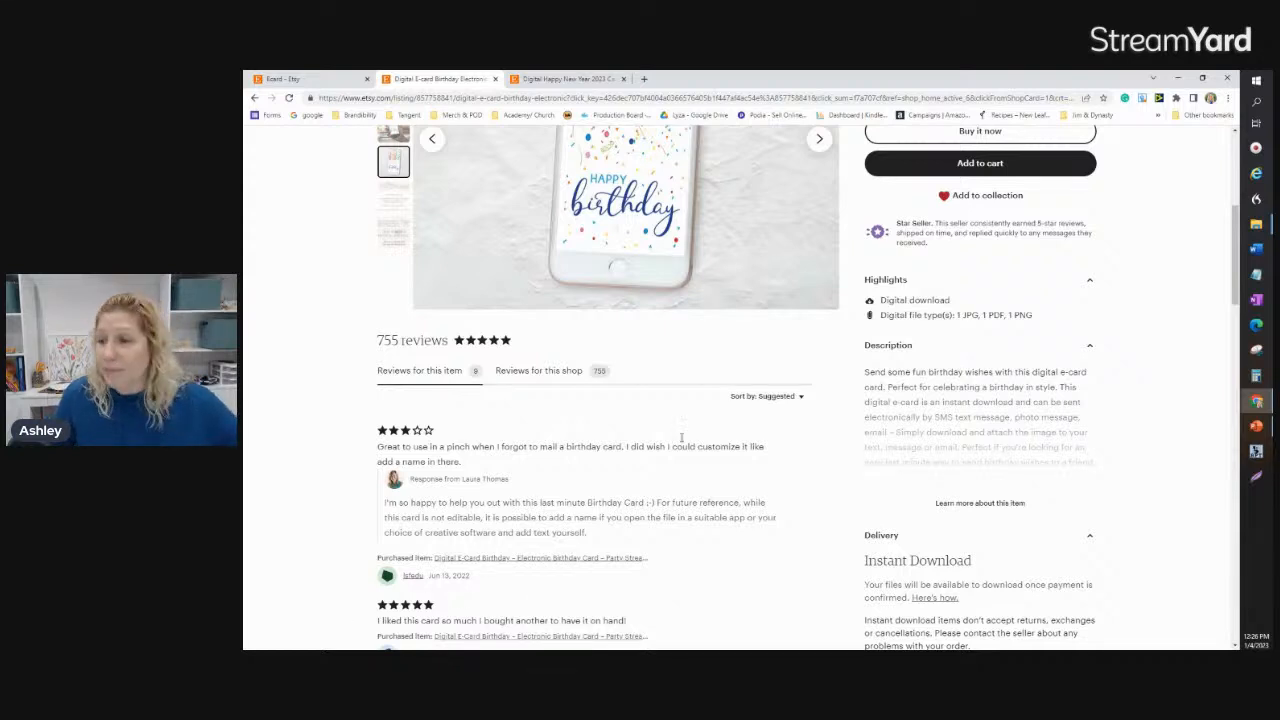
scroll(681, 437, down, 1)
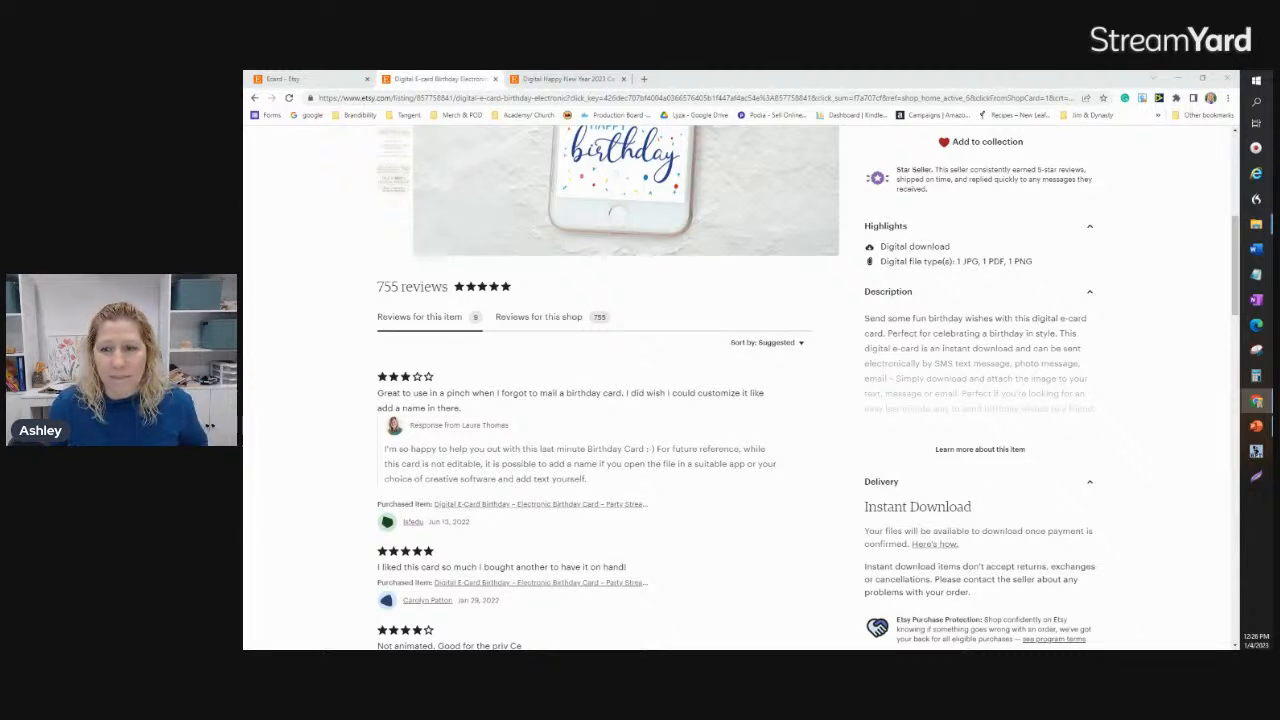
key(alt+Tab)
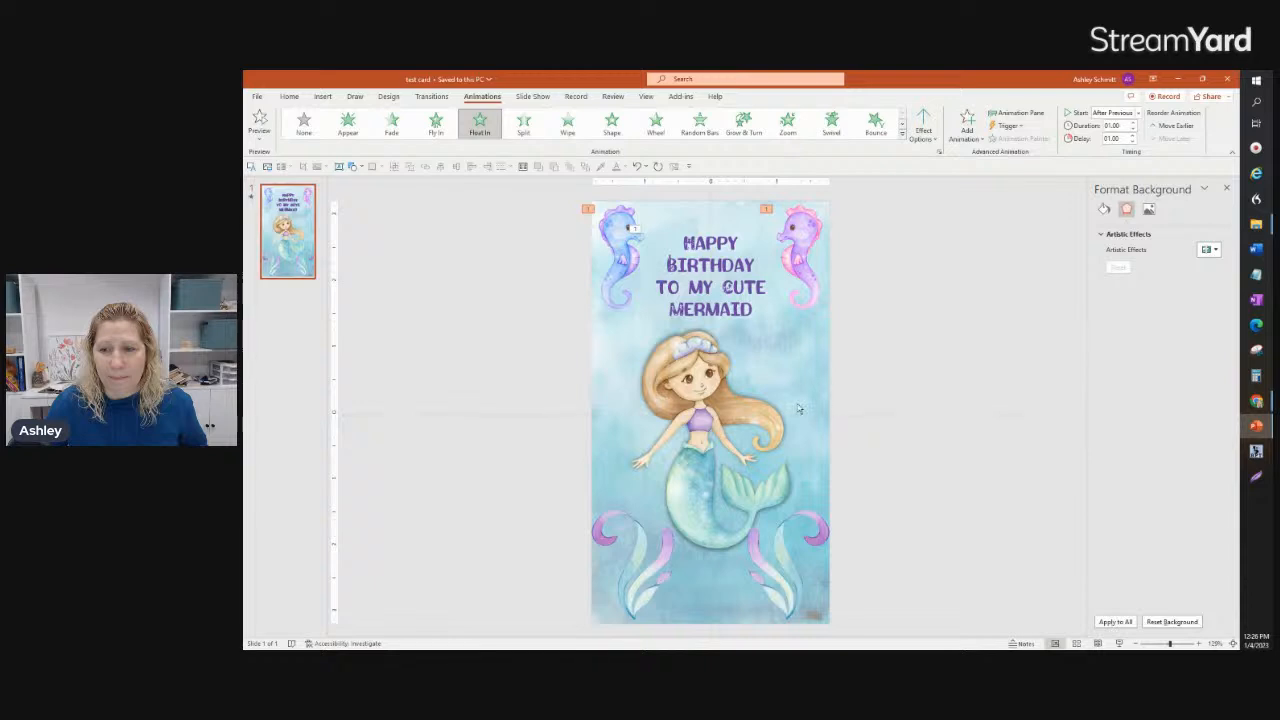